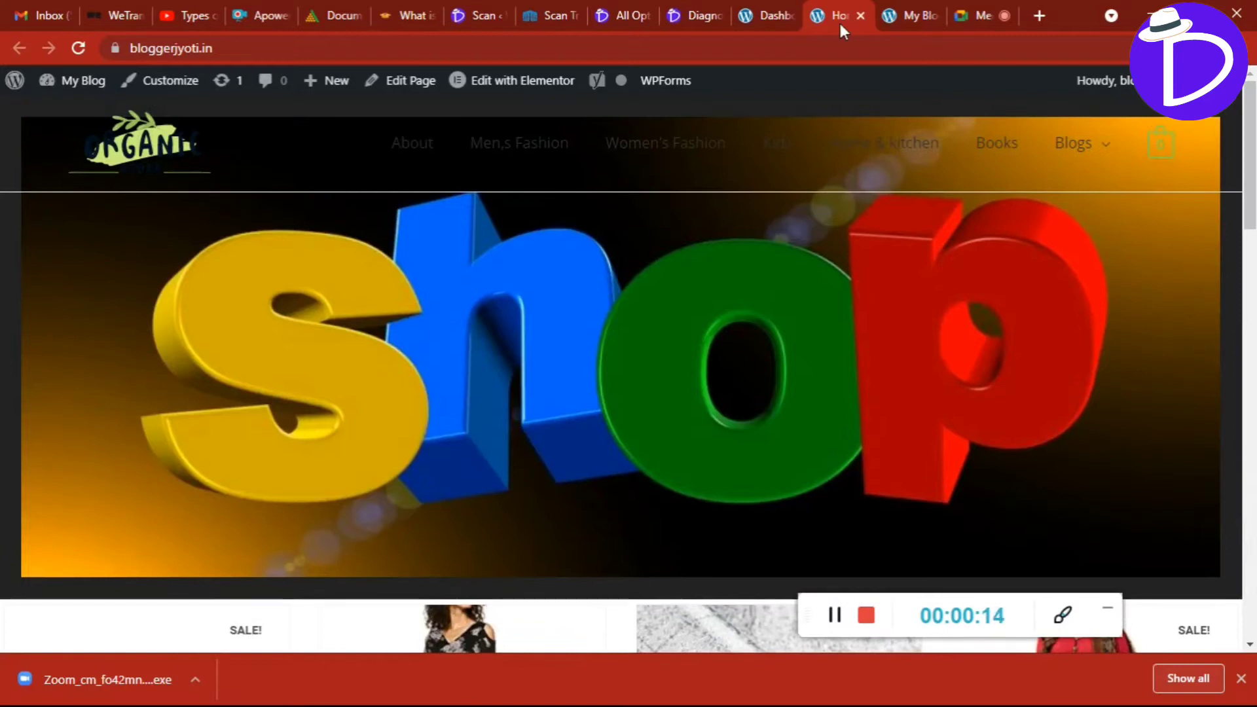
# Switch to the bloggerjyoti.in WordPress dashboard and look over its admin menu.
pyautogui.click(772, 8)
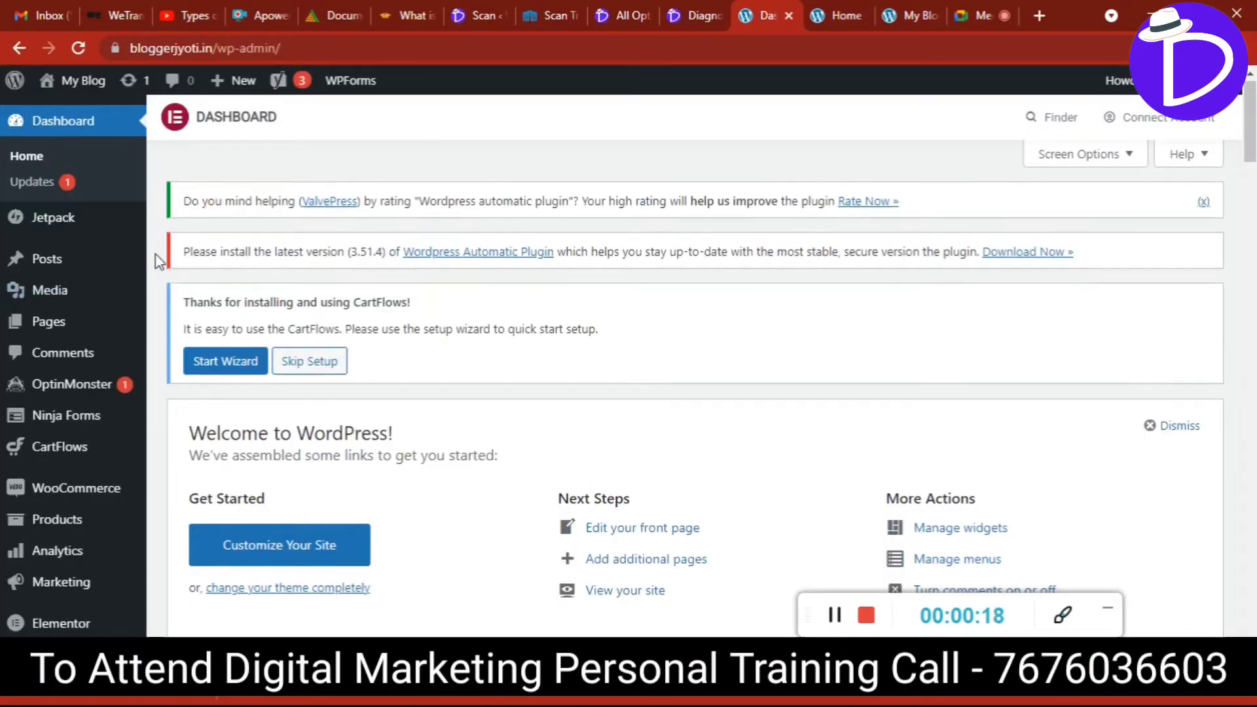
pyautogui.scroll(-3, 157, 261)
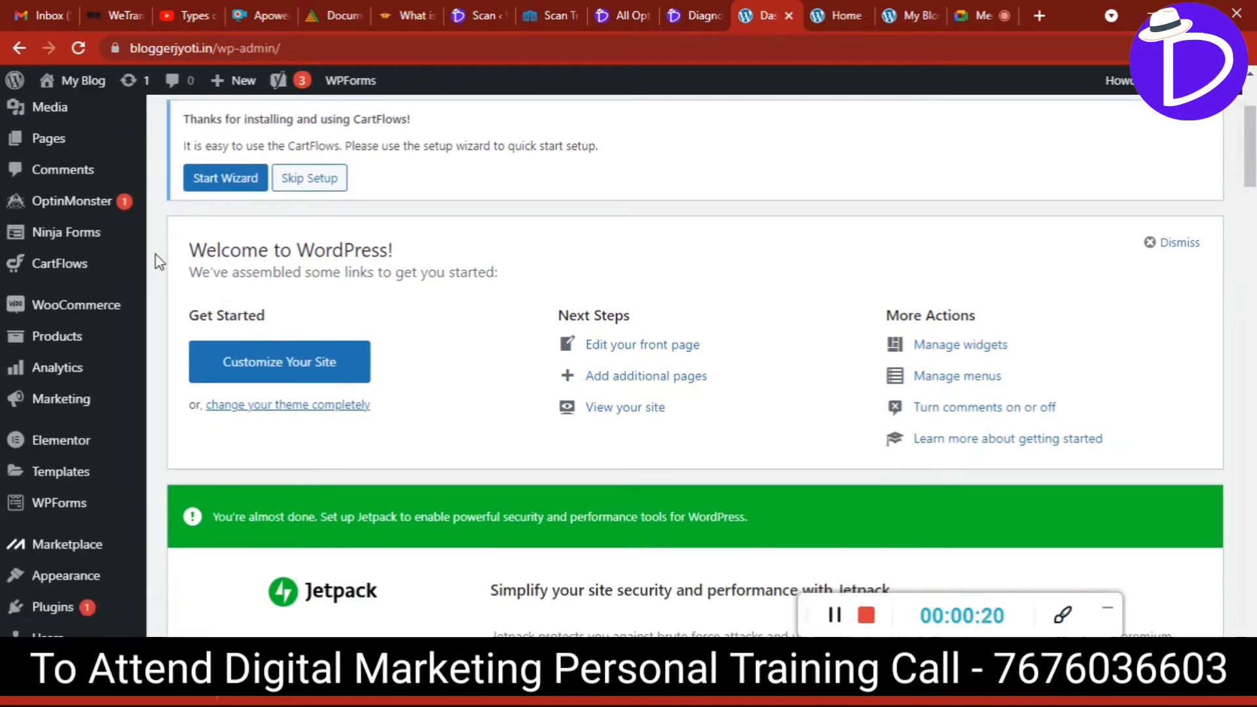
pyautogui.scroll(-1, 157, 260)
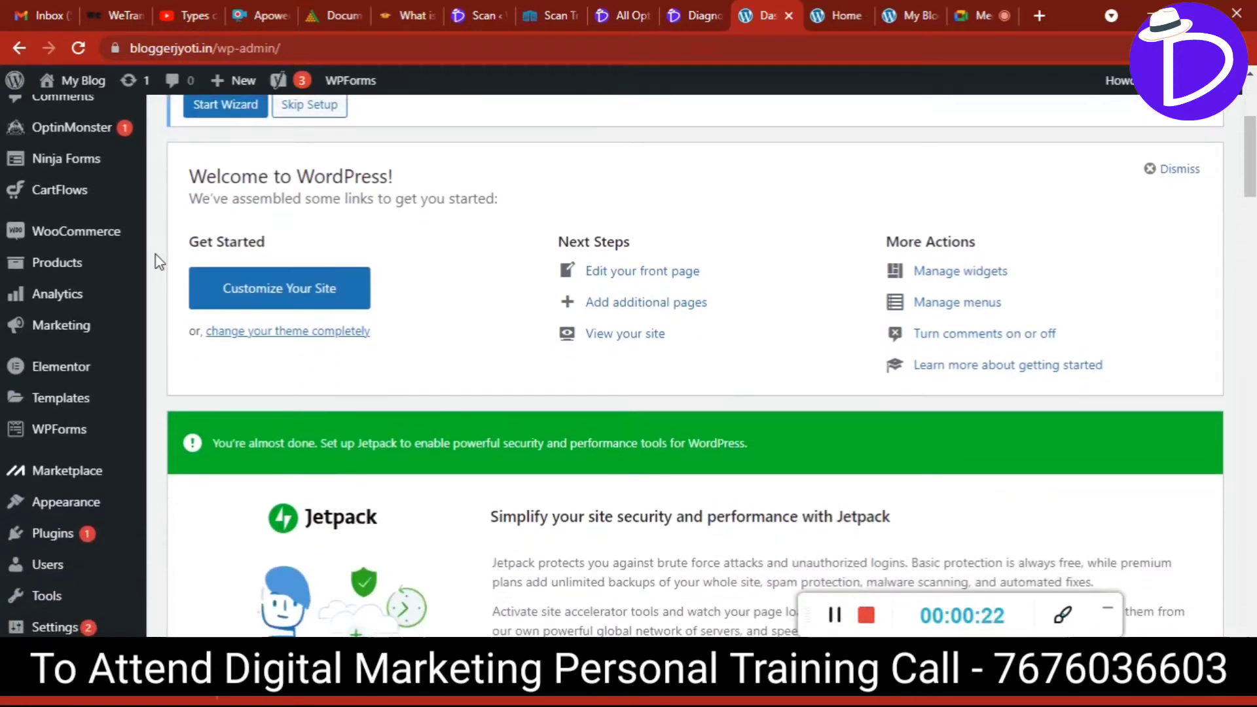
# Open flyshopdrop.com in a new tab and show the "Why Fear When Bappa is Here" T-shirt product page.
pyautogui.click(1042, 18)
pyautogui.click(681, 47)
pyautogui.write('fly')
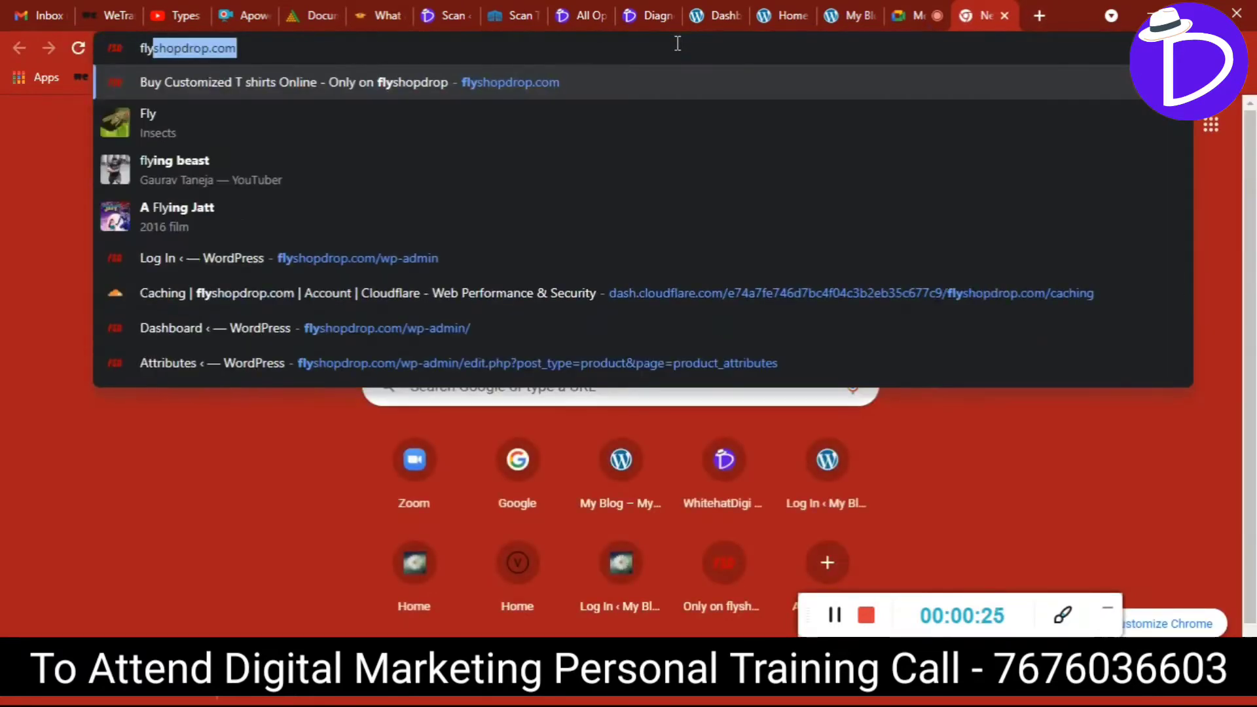
pyautogui.press('Return')
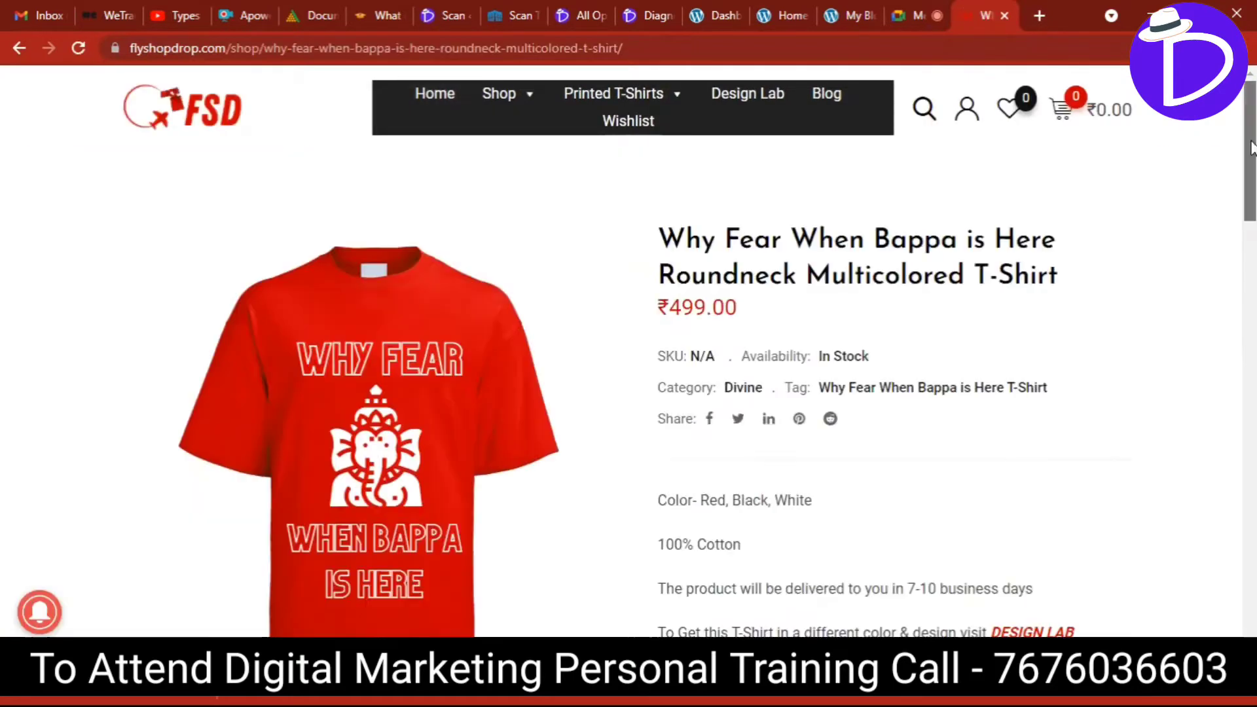
# Choose the White color and size M for the T-shirt and examine the product image for that variation.
pyautogui.scroll(-6, 655, 353)
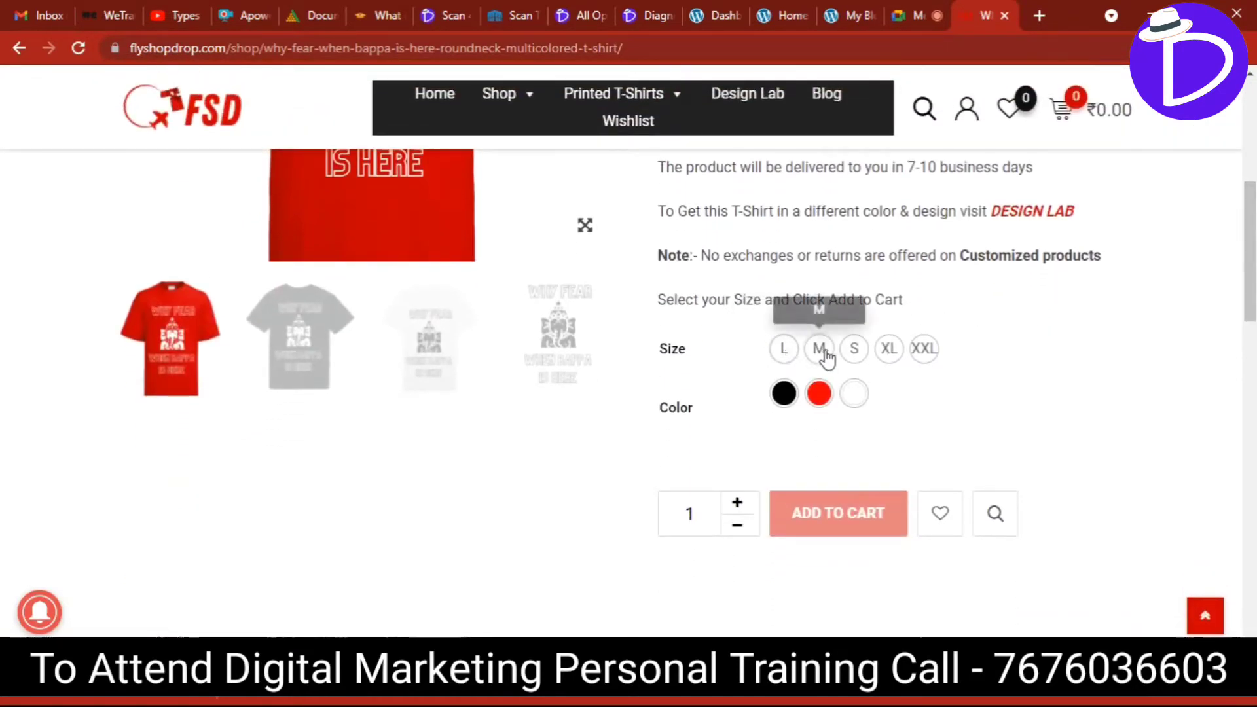
pyautogui.click(854, 393)
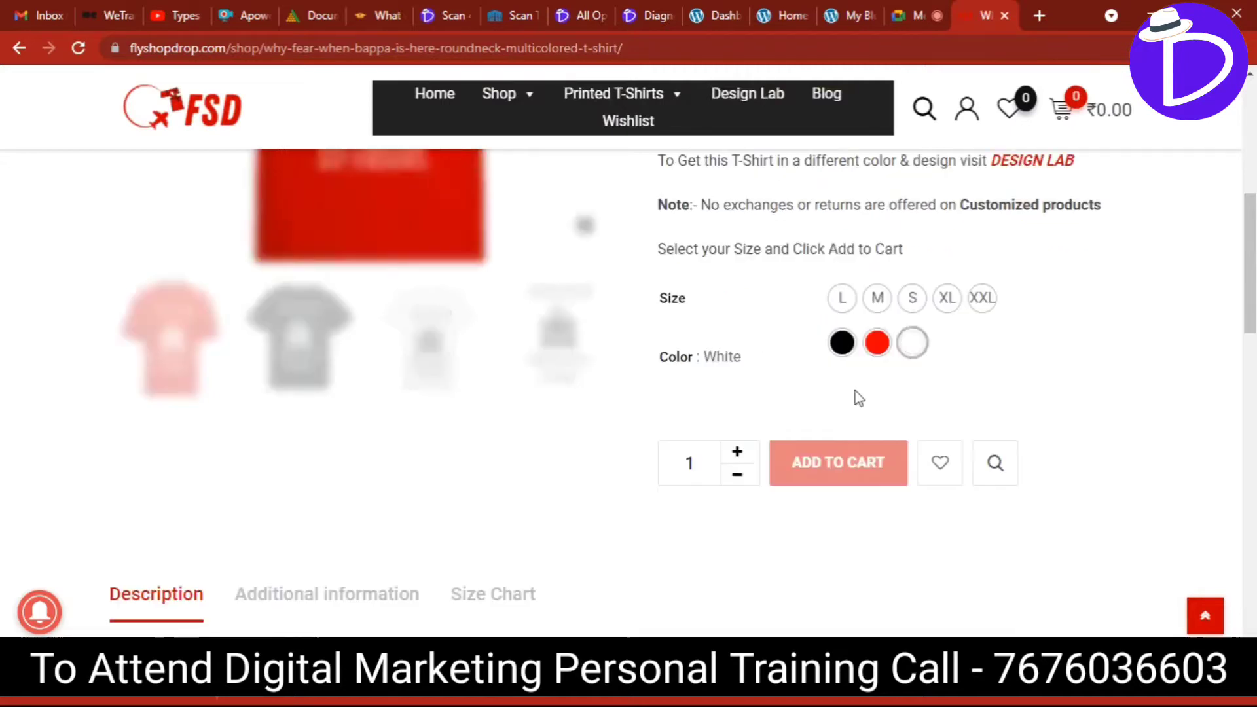
pyautogui.click(877, 298)
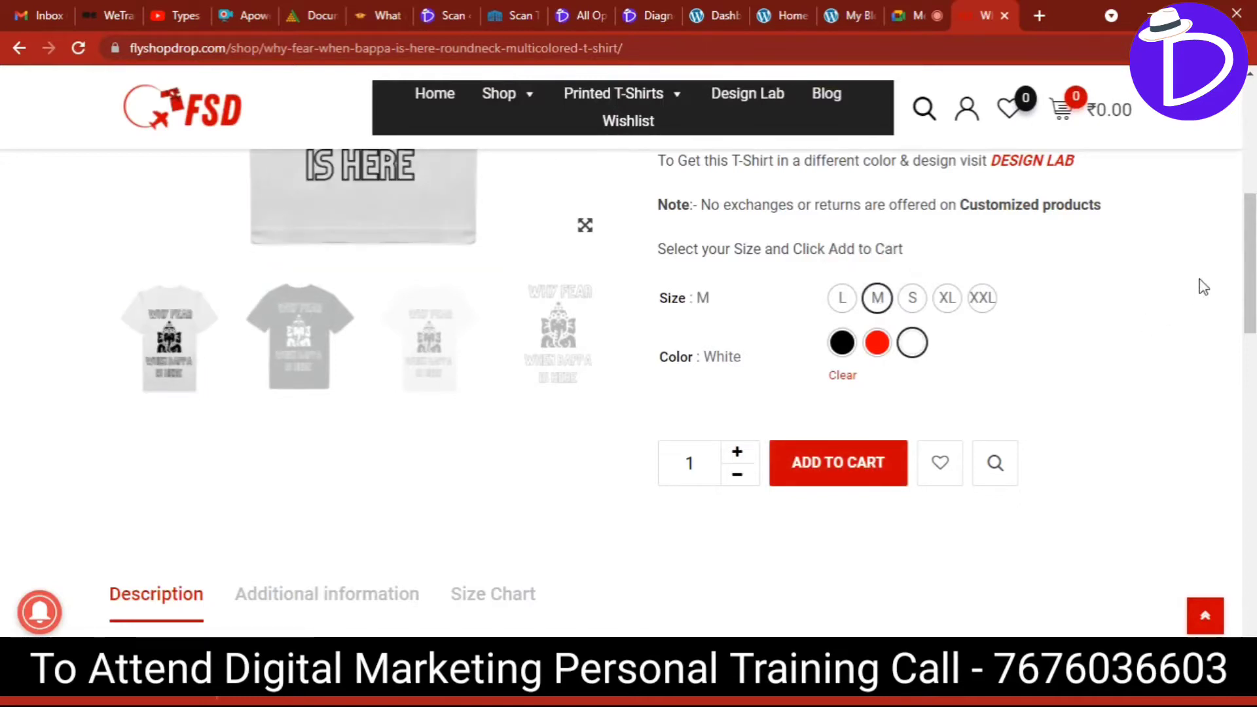
pyautogui.moveTo(1250, 274); pyautogui.dragTo(1251, 197)
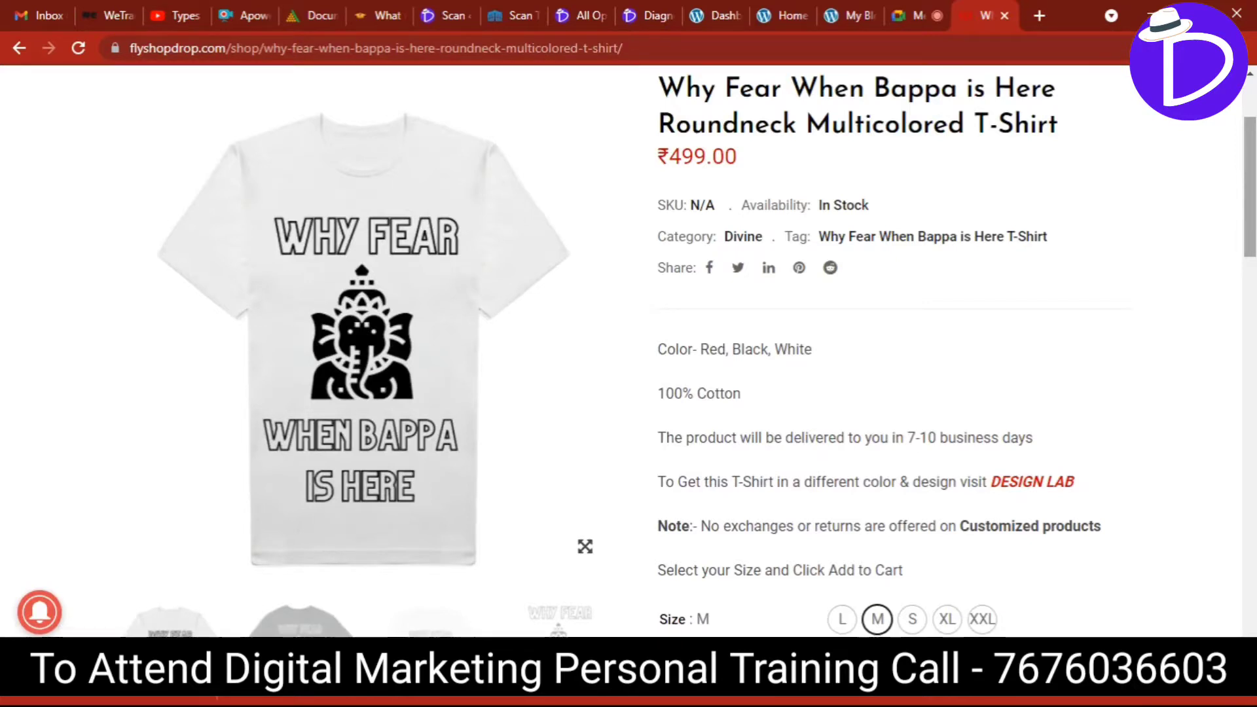
pyautogui.moveTo(1250, 194); pyautogui.dragTo(1242, 144)
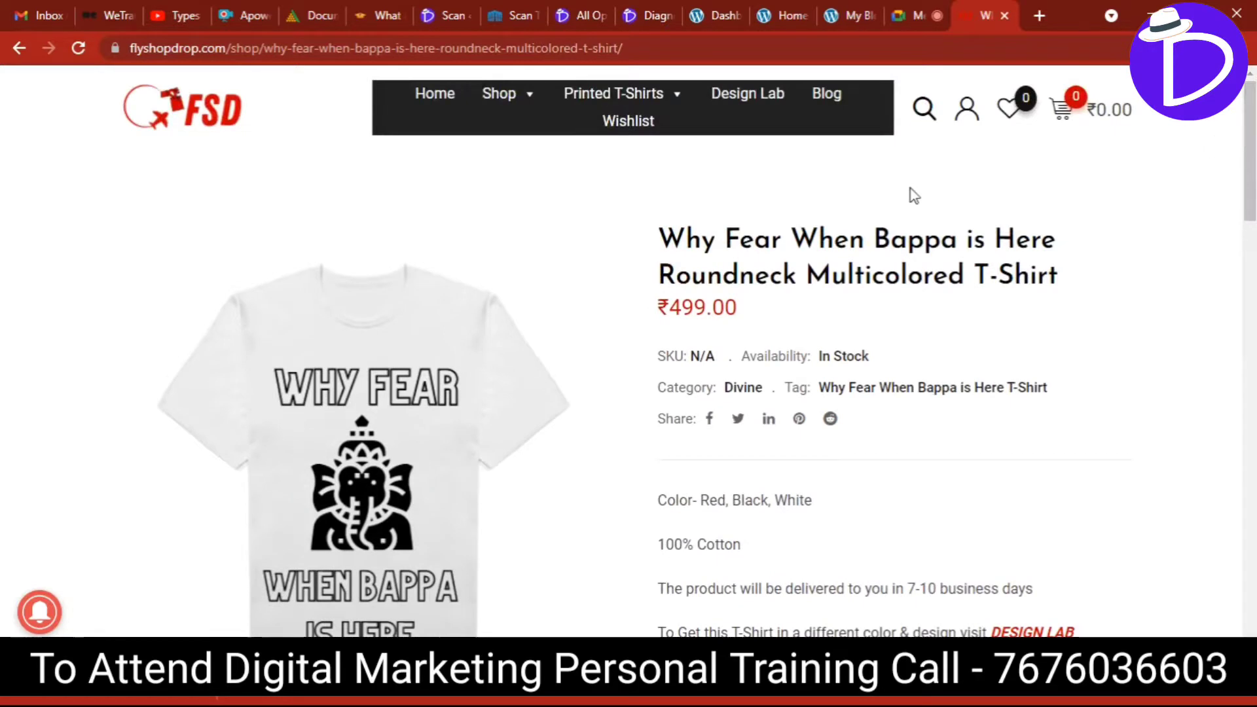
# Return to the bloggerjyoti.in WordPress dashboard and open the product attributes page.
pyautogui.click(710, 9)
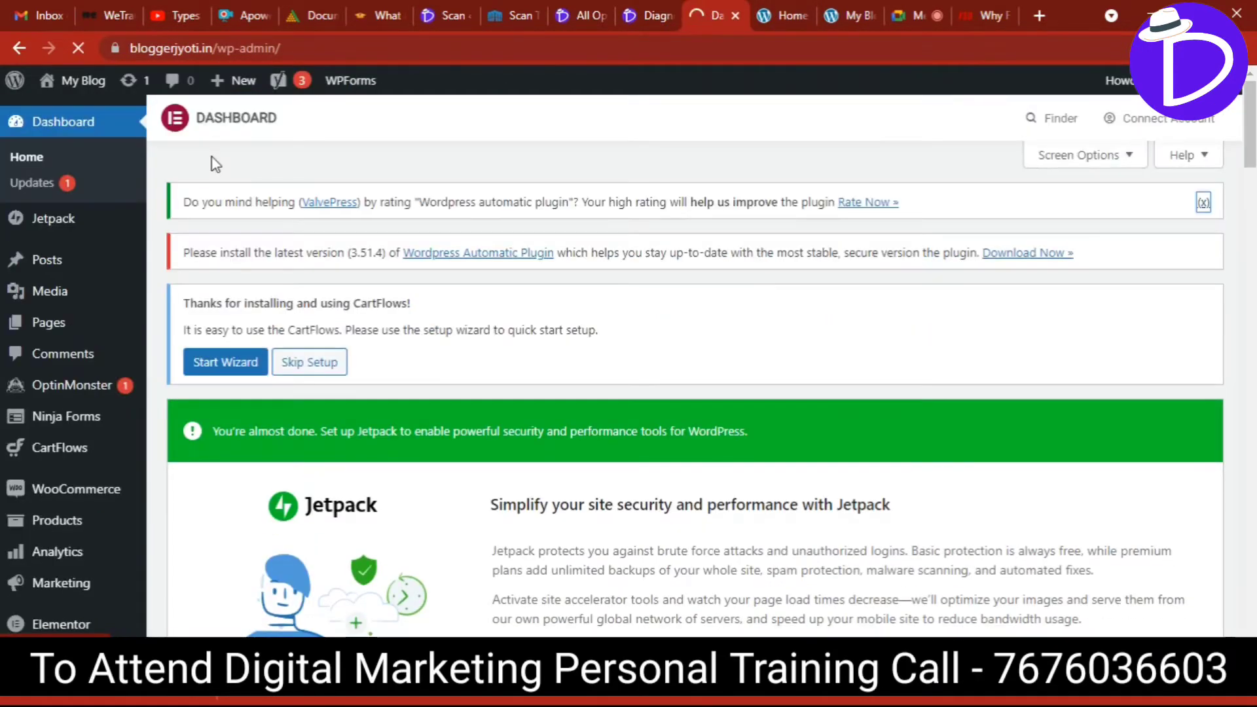
pyautogui.moveTo(147, 225)
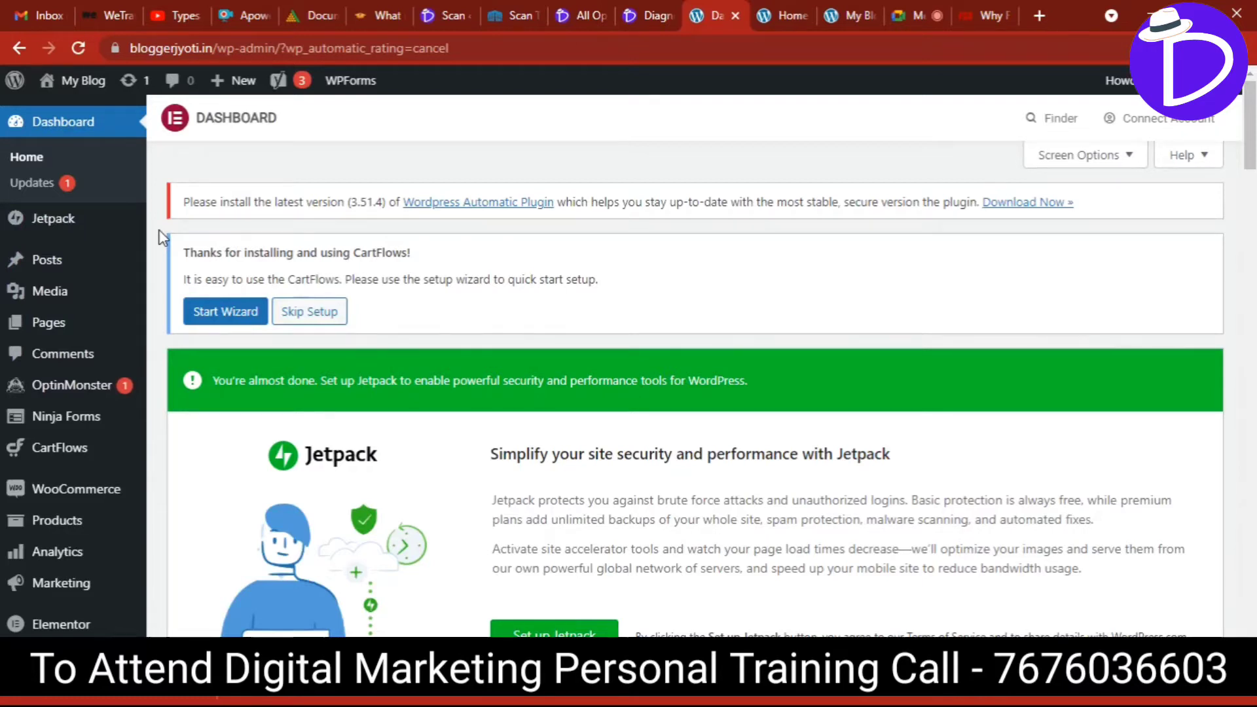
pyautogui.scroll(-4, 163, 237)
pyautogui.moveTo(59, 265)
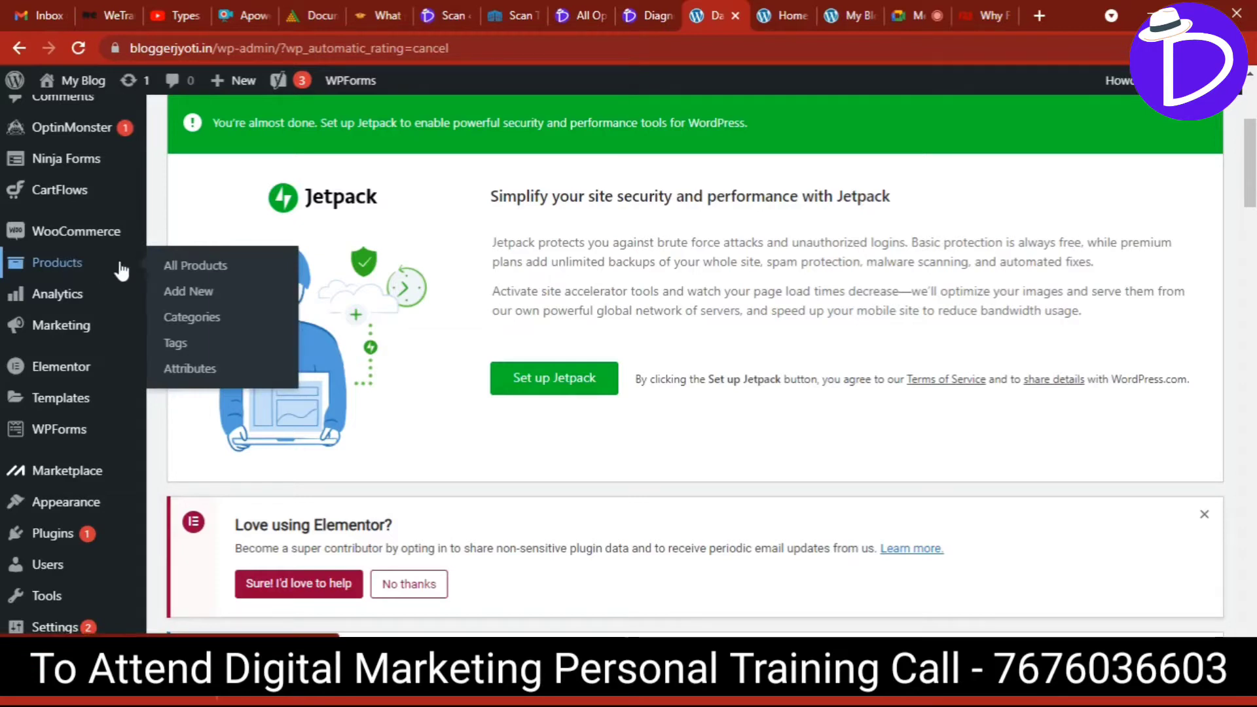
pyautogui.click(192, 370)
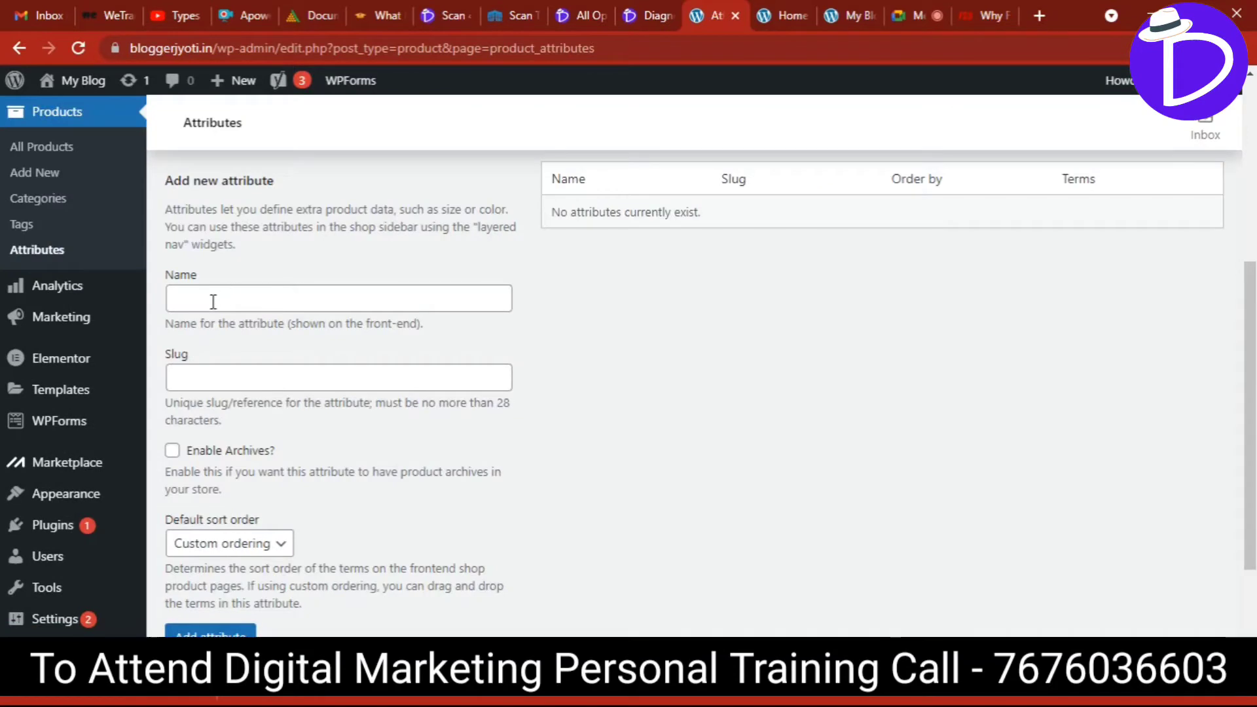
# Add a new product attribute named Color, leaving the slug empty and the sort order at custom ordering.
pyautogui.click(213, 302)
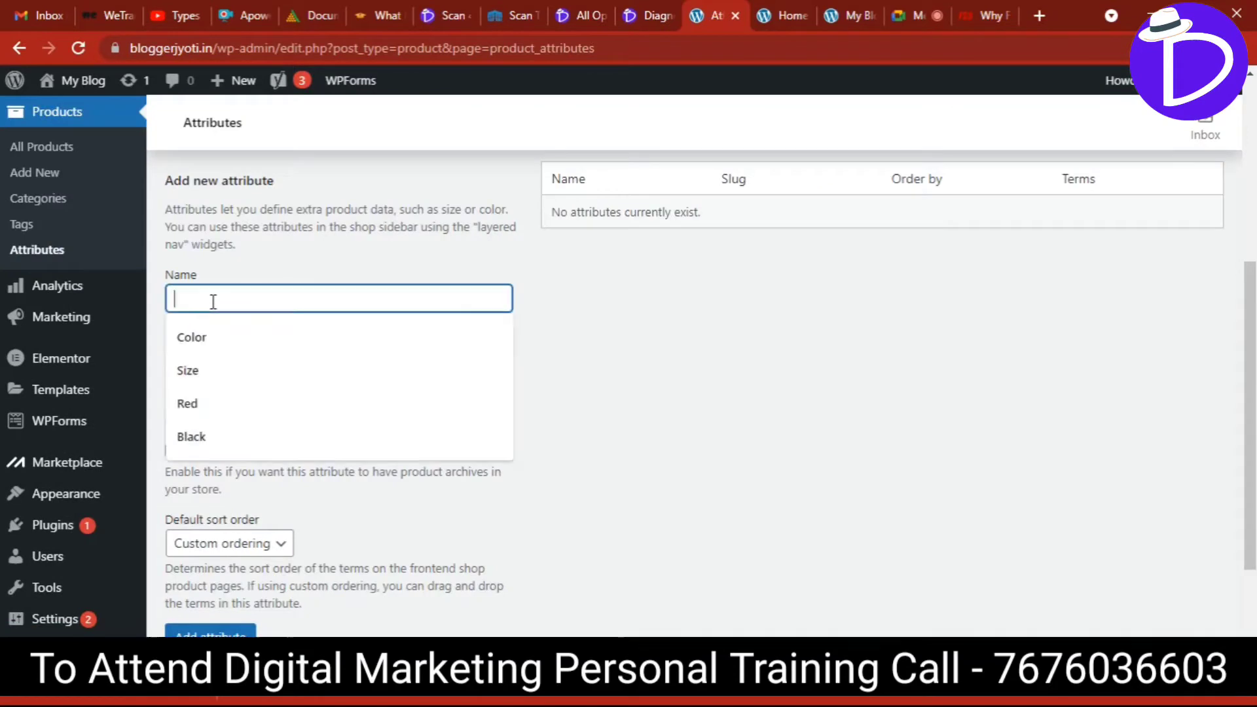
pyautogui.click(208, 341)
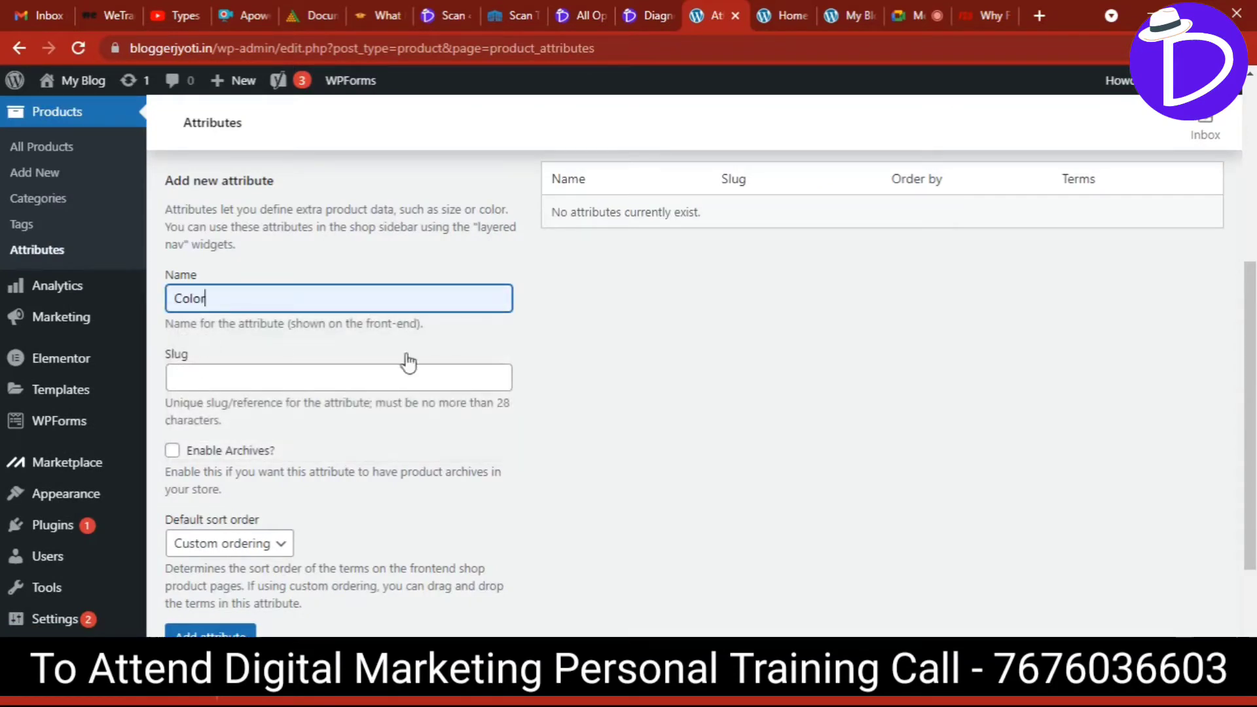
pyautogui.click(543, 355)
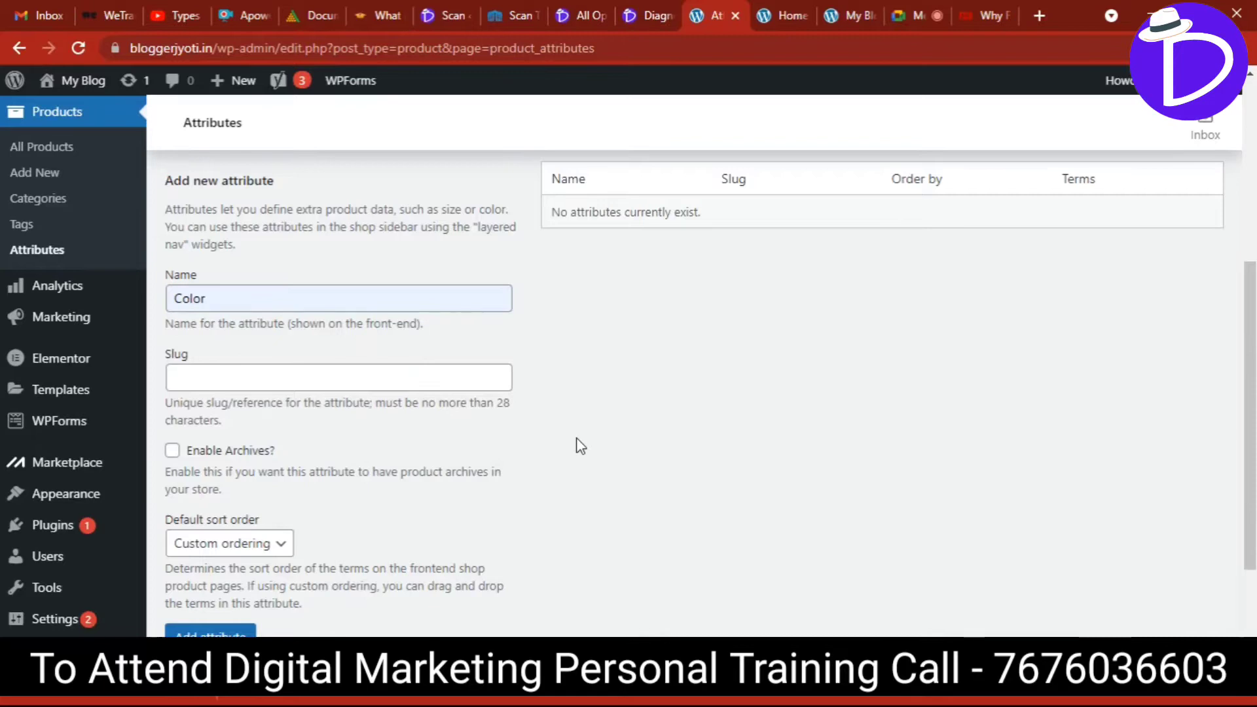
pyautogui.scroll(-2, 580, 447)
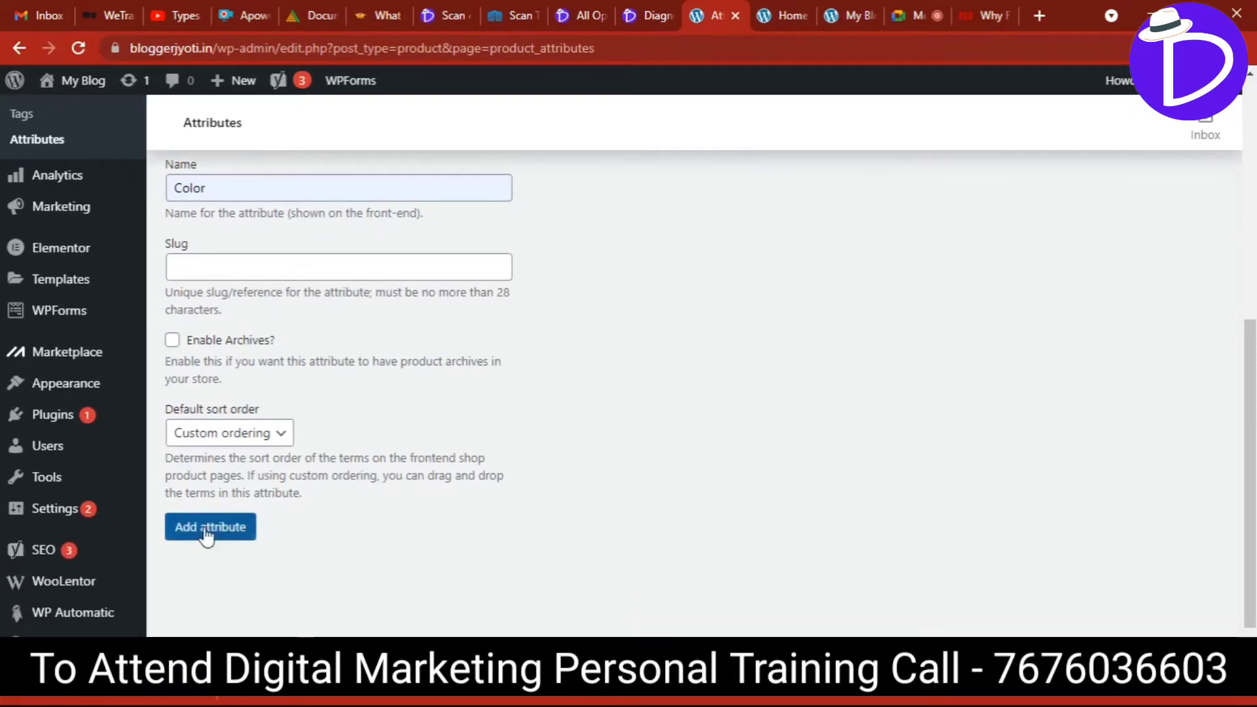
pyautogui.click(207, 533)
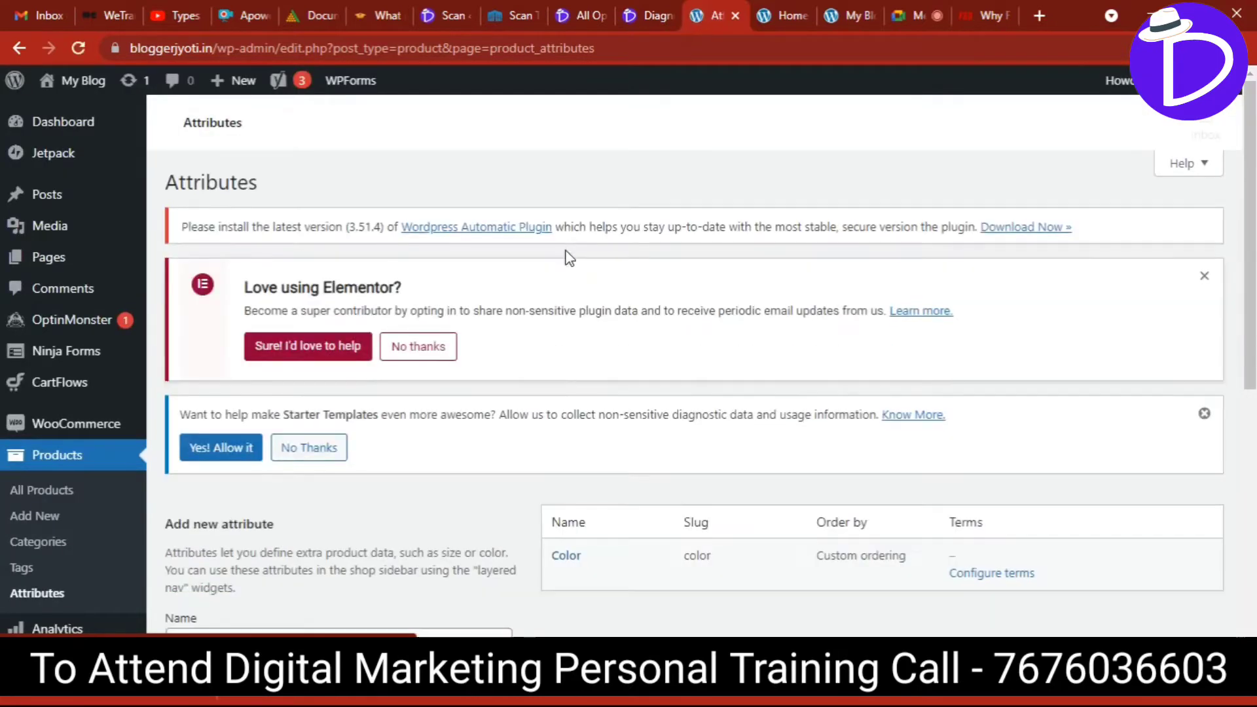
# Add a second product attribute named Size, leaving its other settings at their defaults.
pyautogui.moveTo(1253, 239); pyautogui.dragTo(1234, 365)
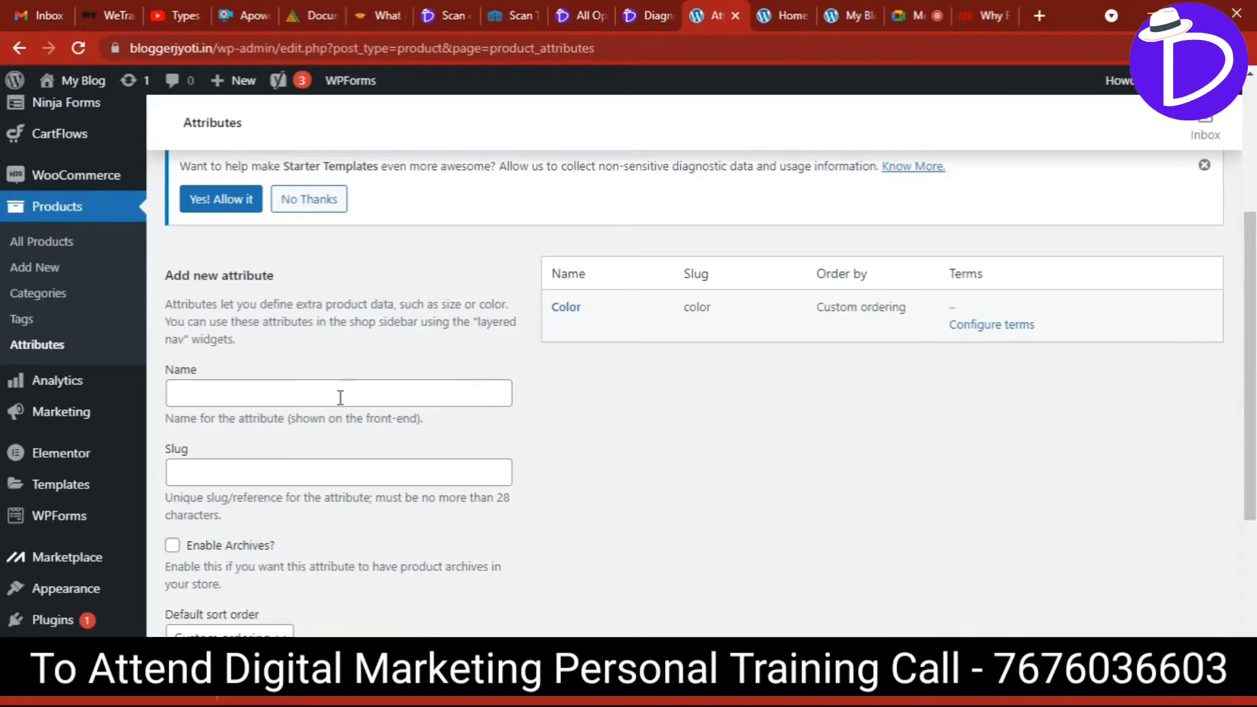
pyautogui.click(259, 395)
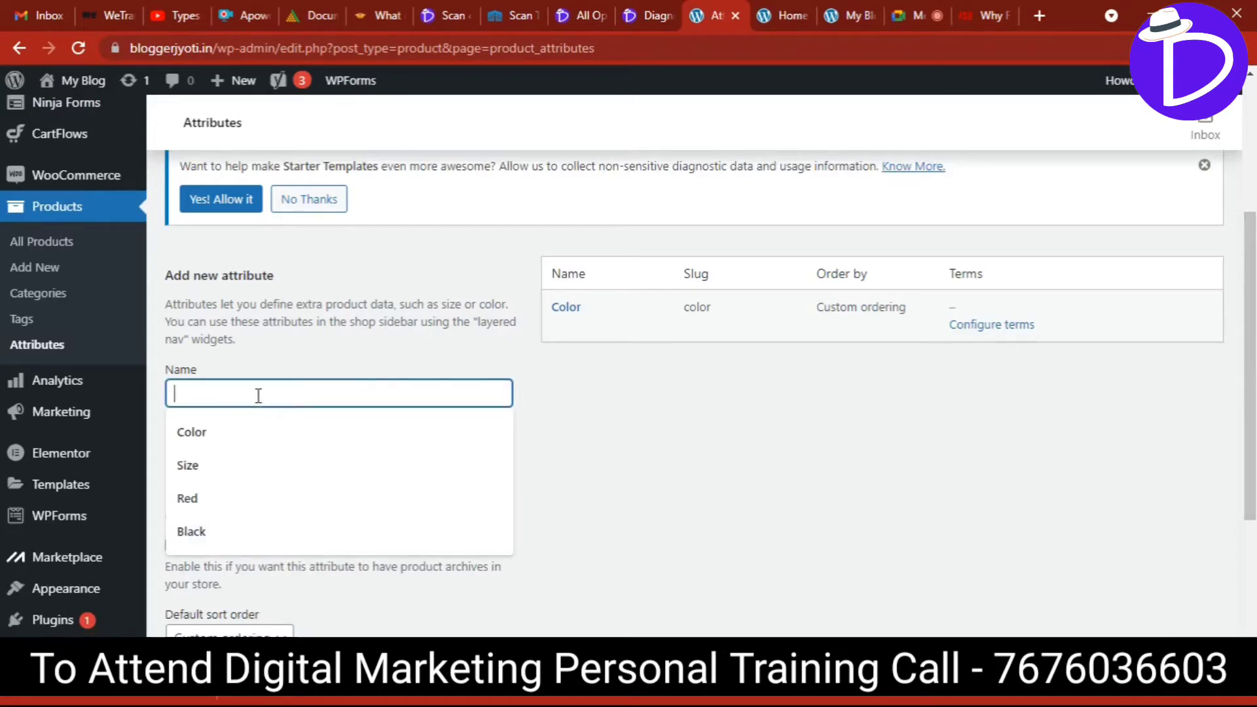
pyautogui.write('Size')
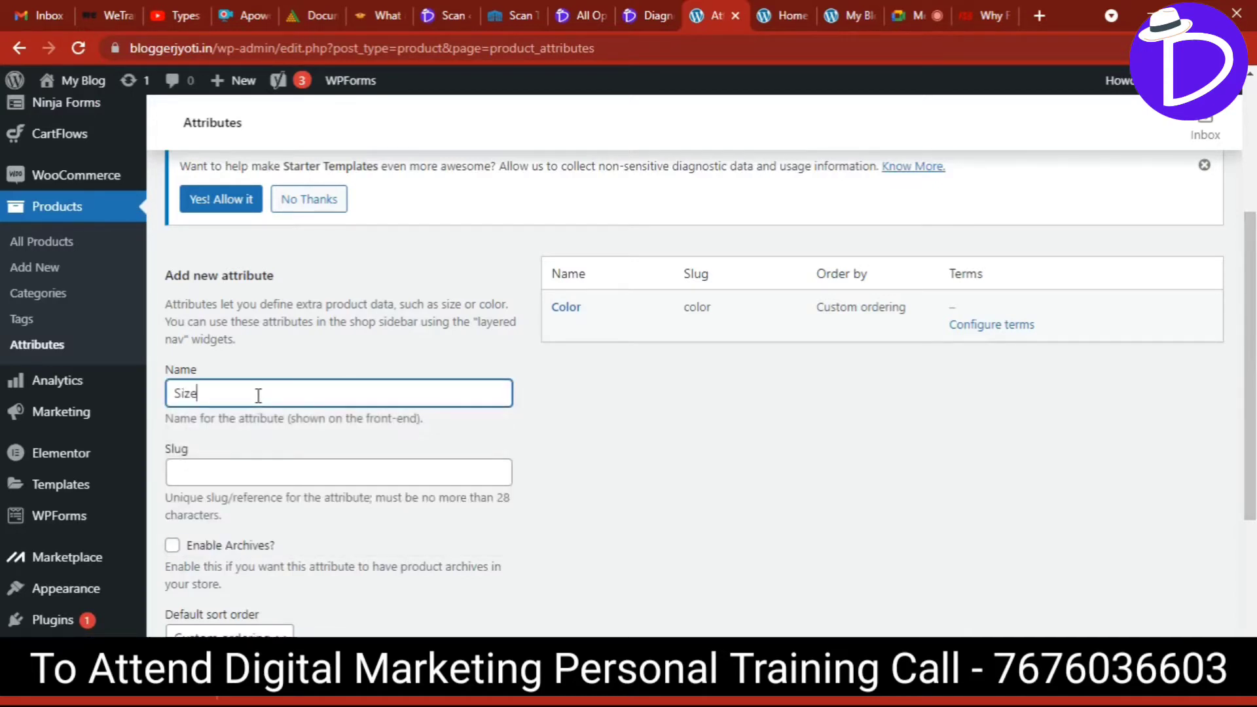
pyautogui.click(611, 411)
pyautogui.scroll(-3, 610, 411)
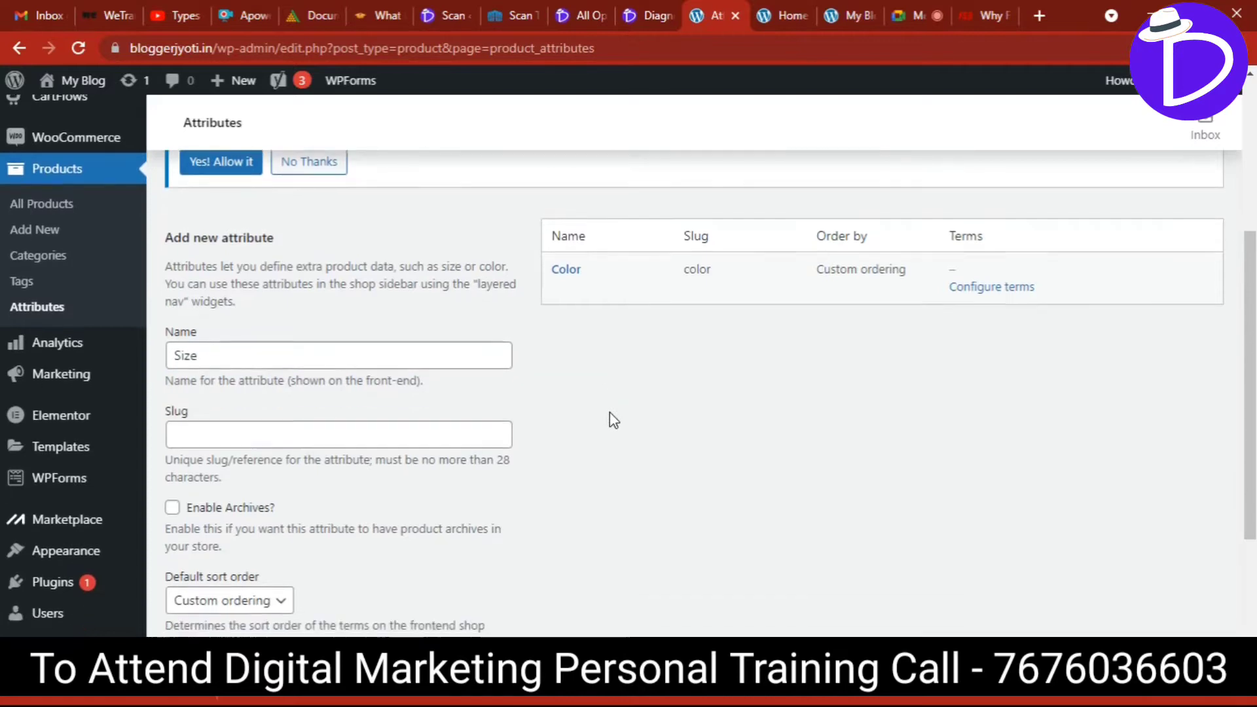
pyautogui.click(245, 515)
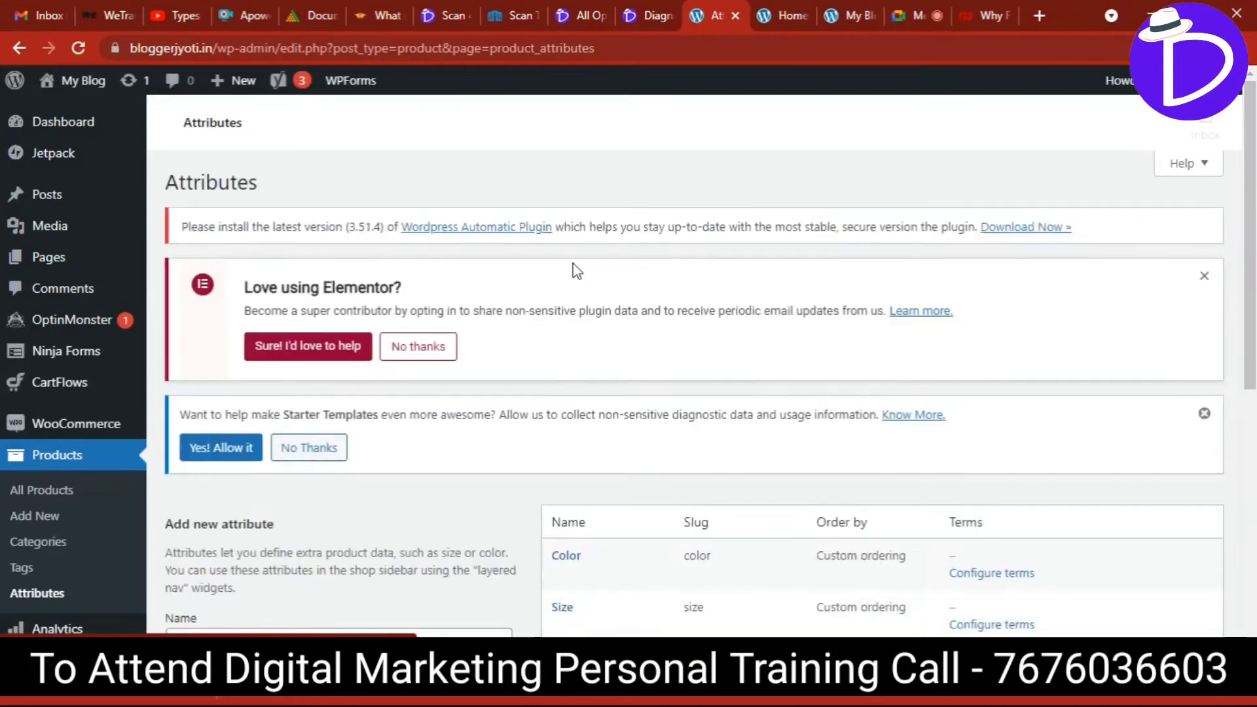
# Open the term configuration of the Color attribute and bring up its form for adding new colors.
pyautogui.scroll(-3, 1106, 321)
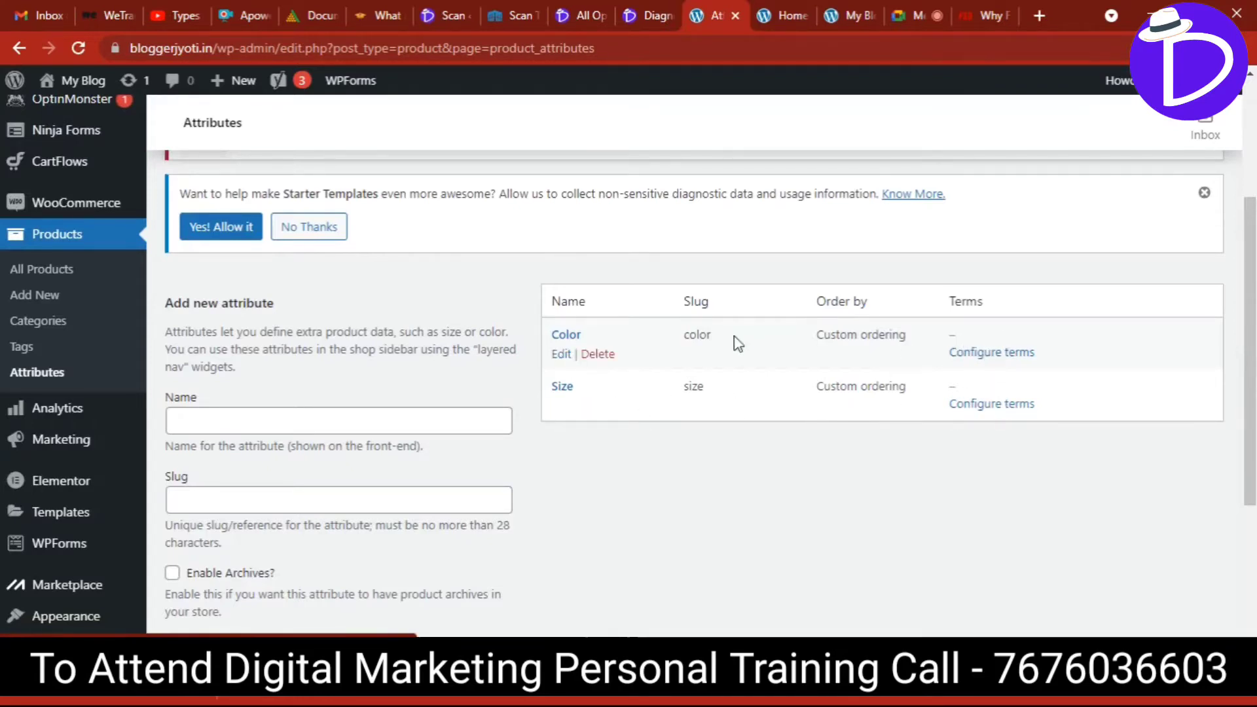
pyautogui.click(980, 355)
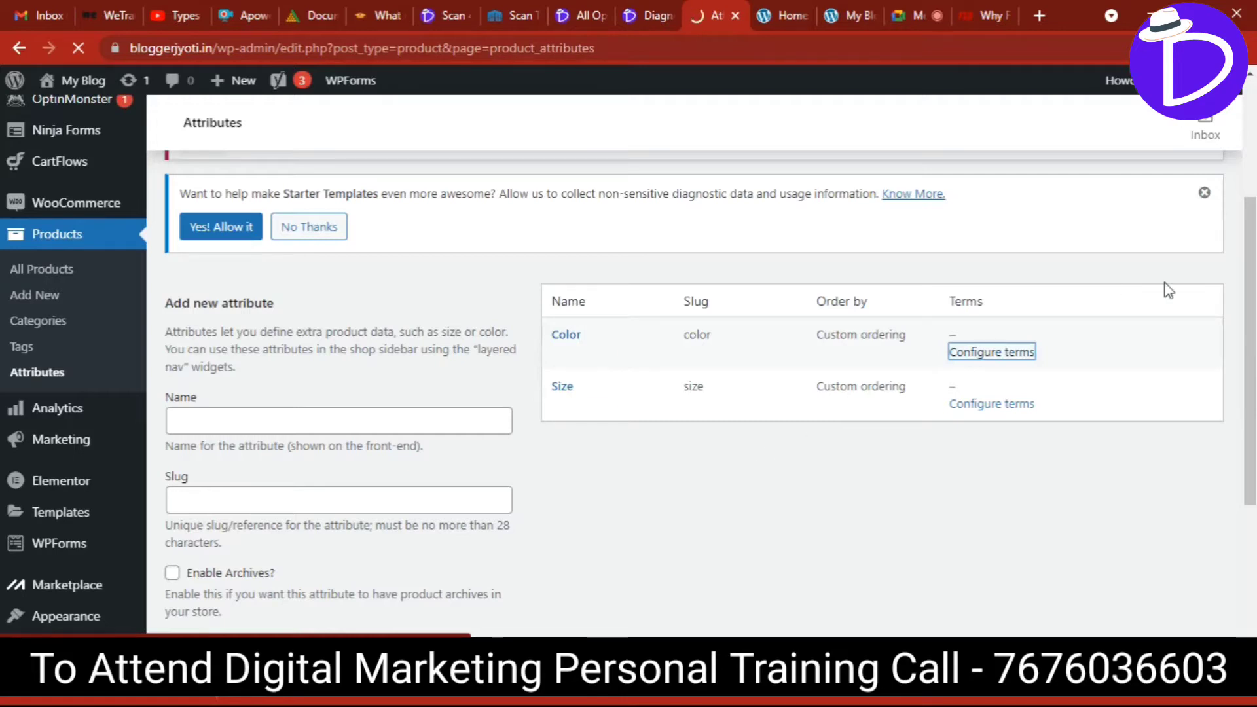
pyautogui.click(1205, 195)
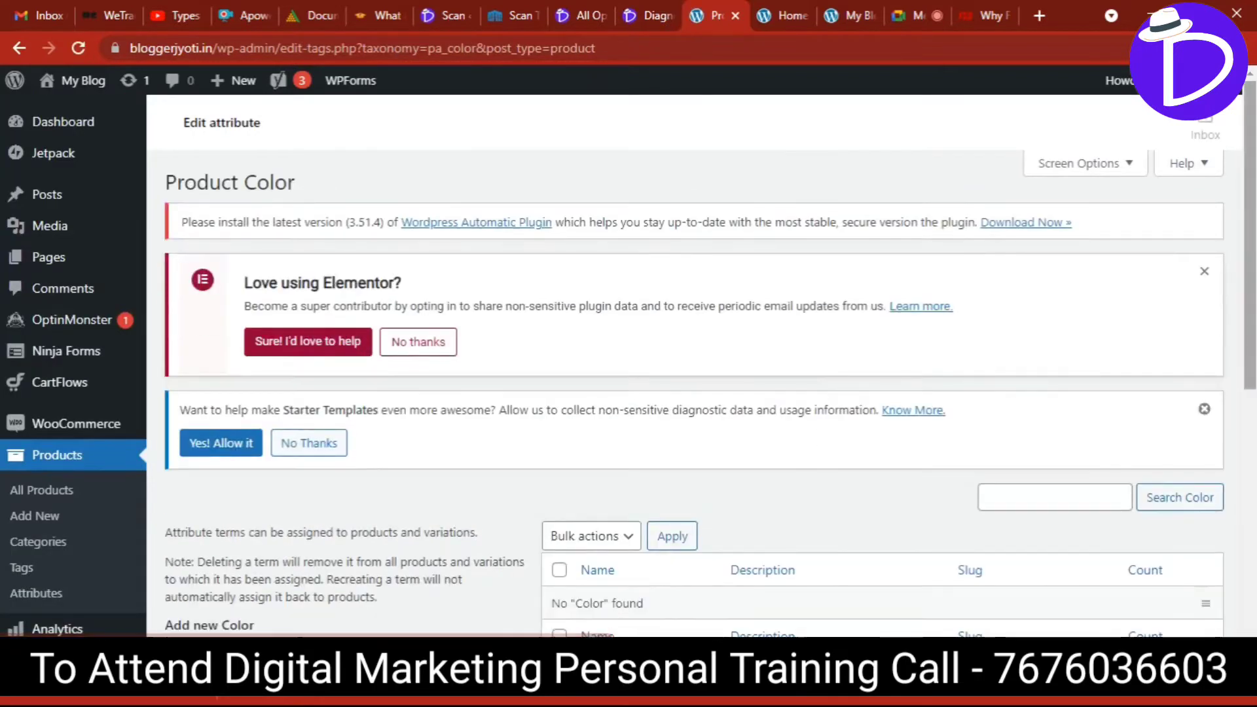
pyautogui.scroll(-5, 432, 216)
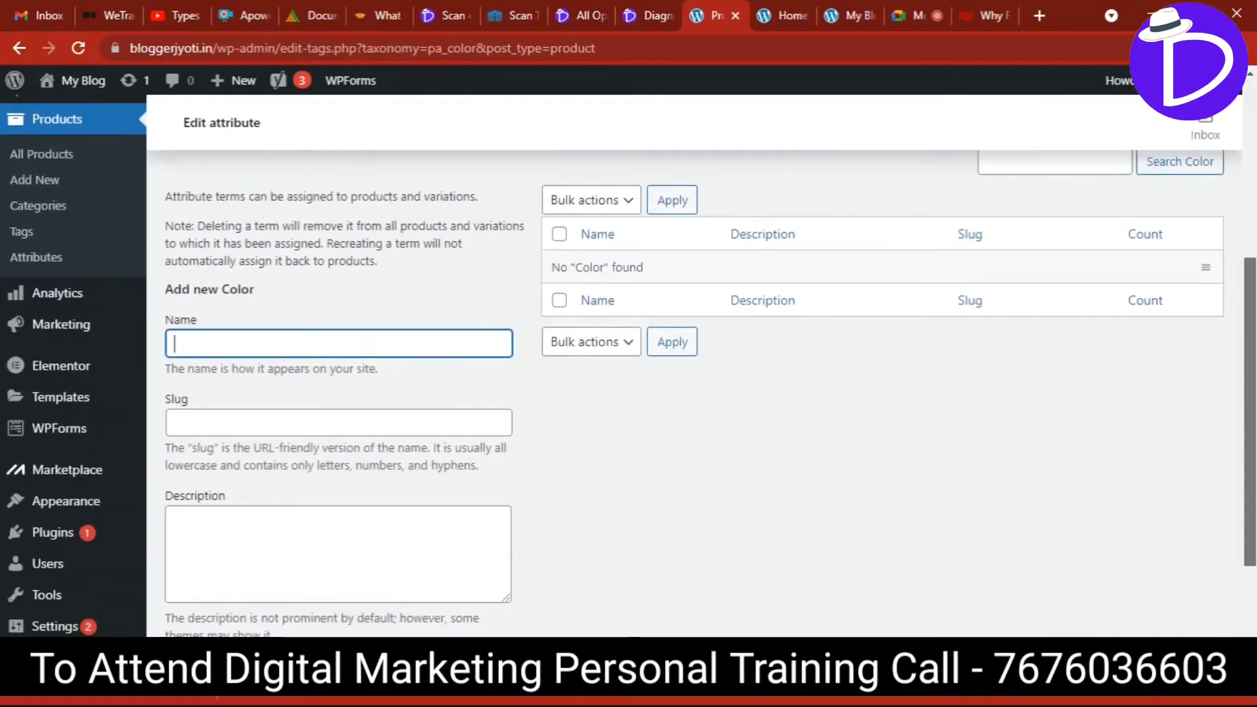
pyautogui.moveTo(165, 283); pyautogui.dragTo(269, 294)
pyautogui.click(688, 448)
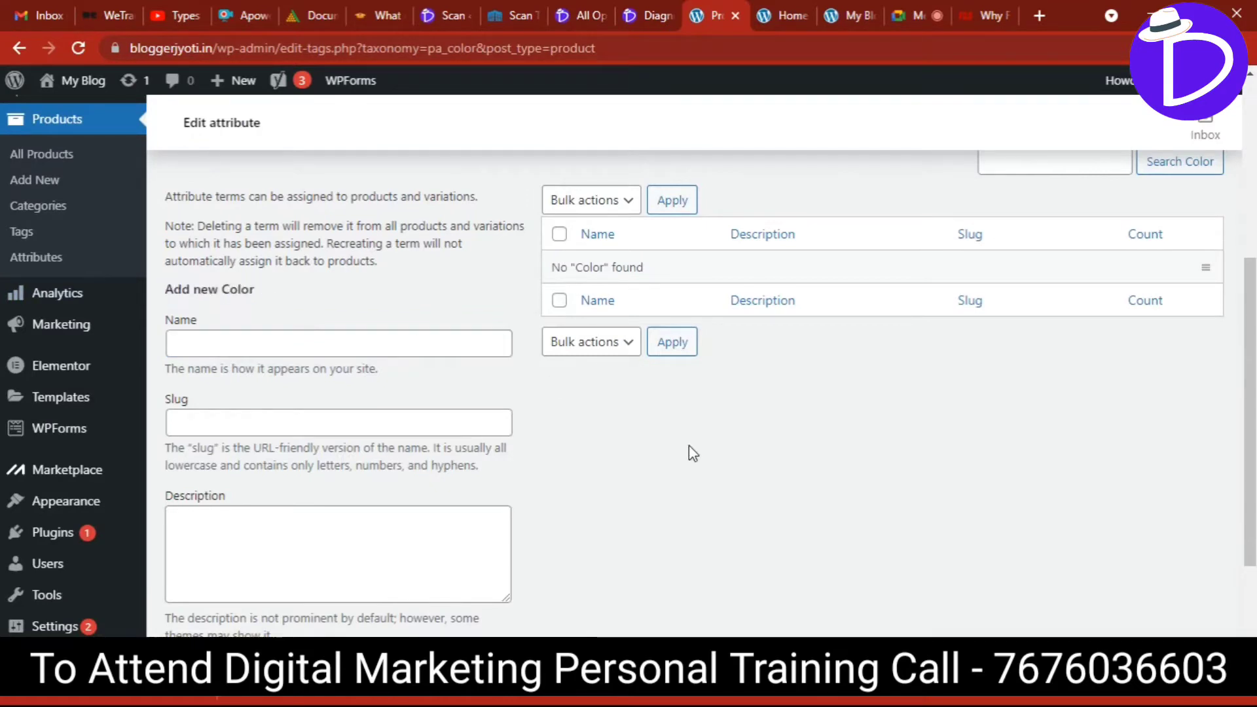
# Add the term Black to the Color attribute, leaving the slug and description empty.
pyautogui.click(344, 339)
pyautogui.write('Black')
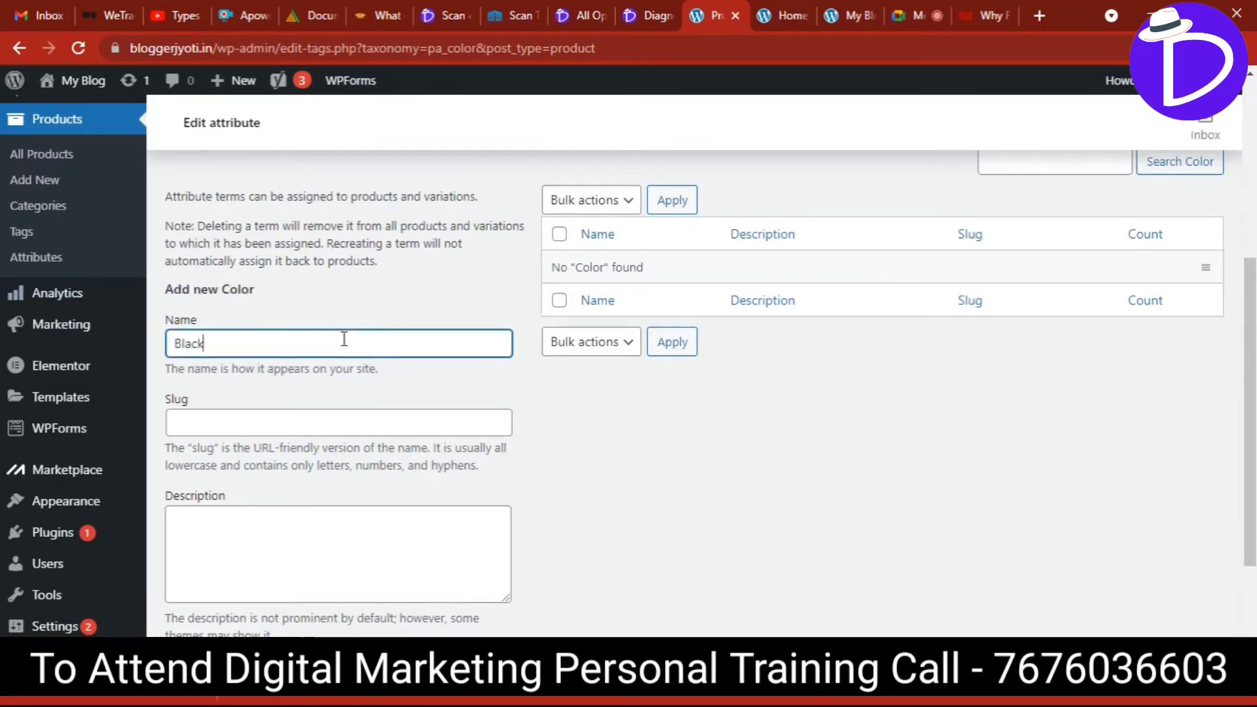
pyautogui.click(632, 464)
pyautogui.scroll(-2, 632, 464)
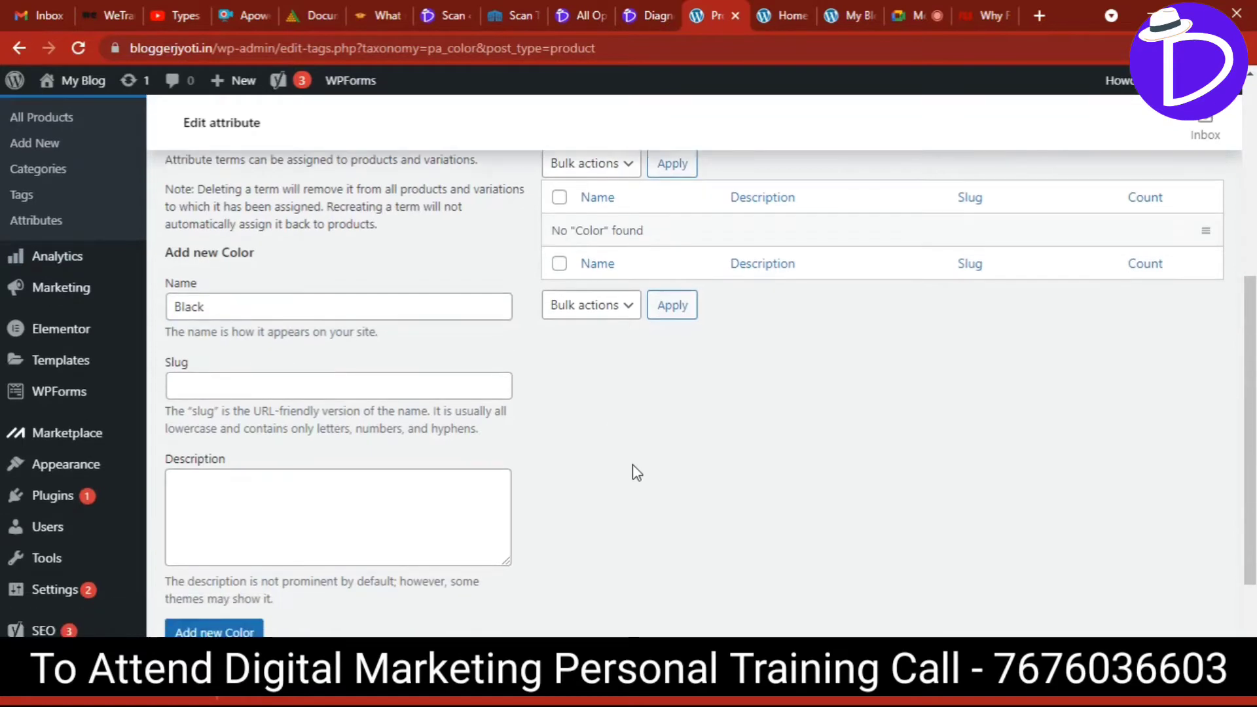
pyautogui.click(229, 563)
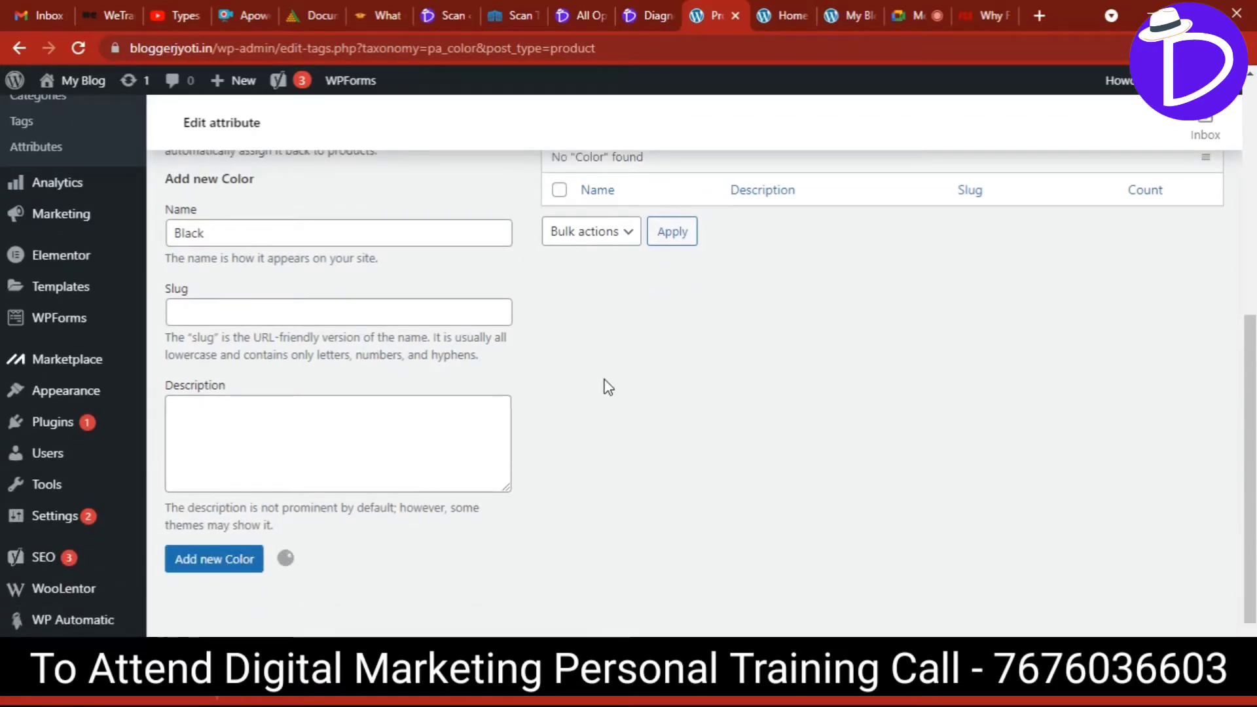
# Add the term White to the Color attribute, leaving the slug and description empty.
pyautogui.scroll(2, 608, 387)
pyautogui.scroll(2, 608, 387)
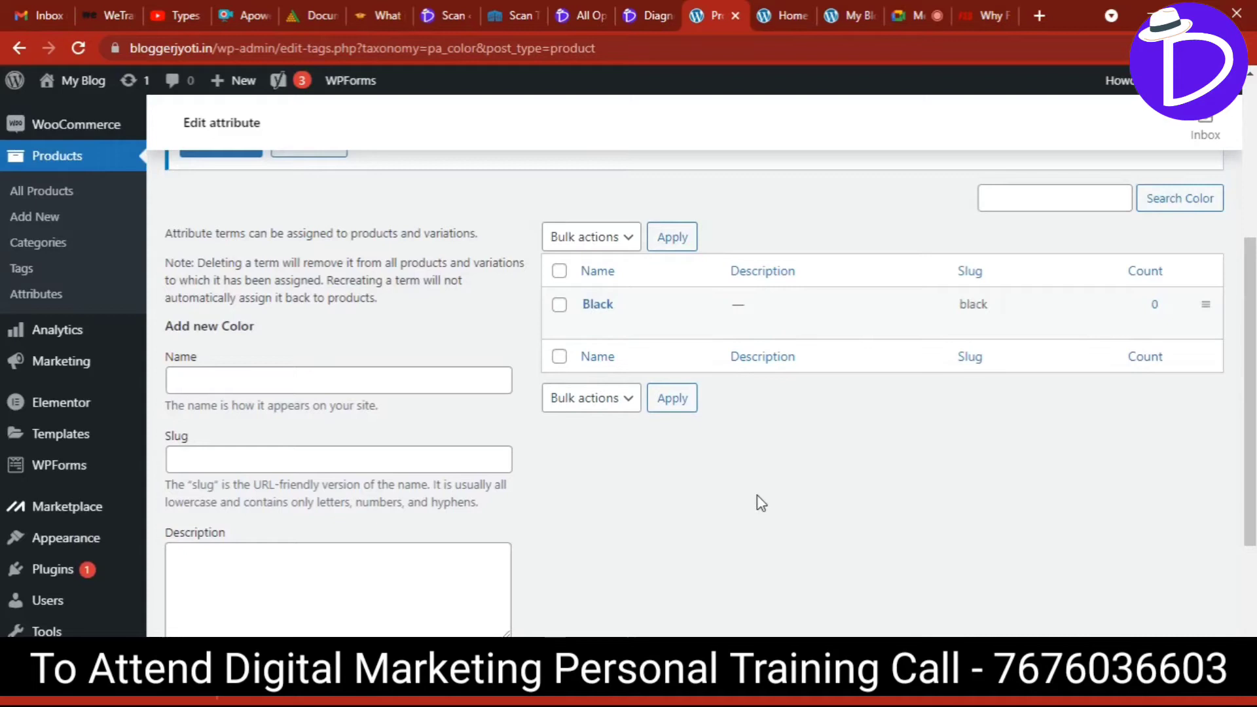
pyautogui.click(314, 379)
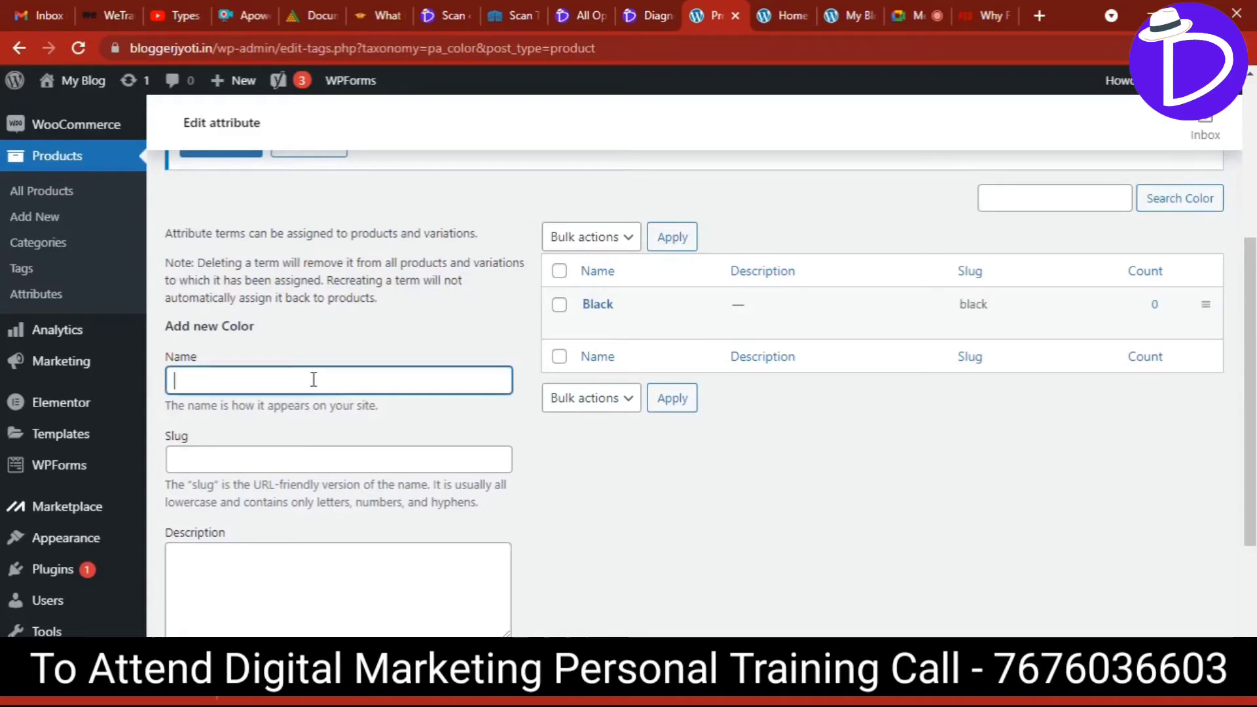
pyautogui.write('White')
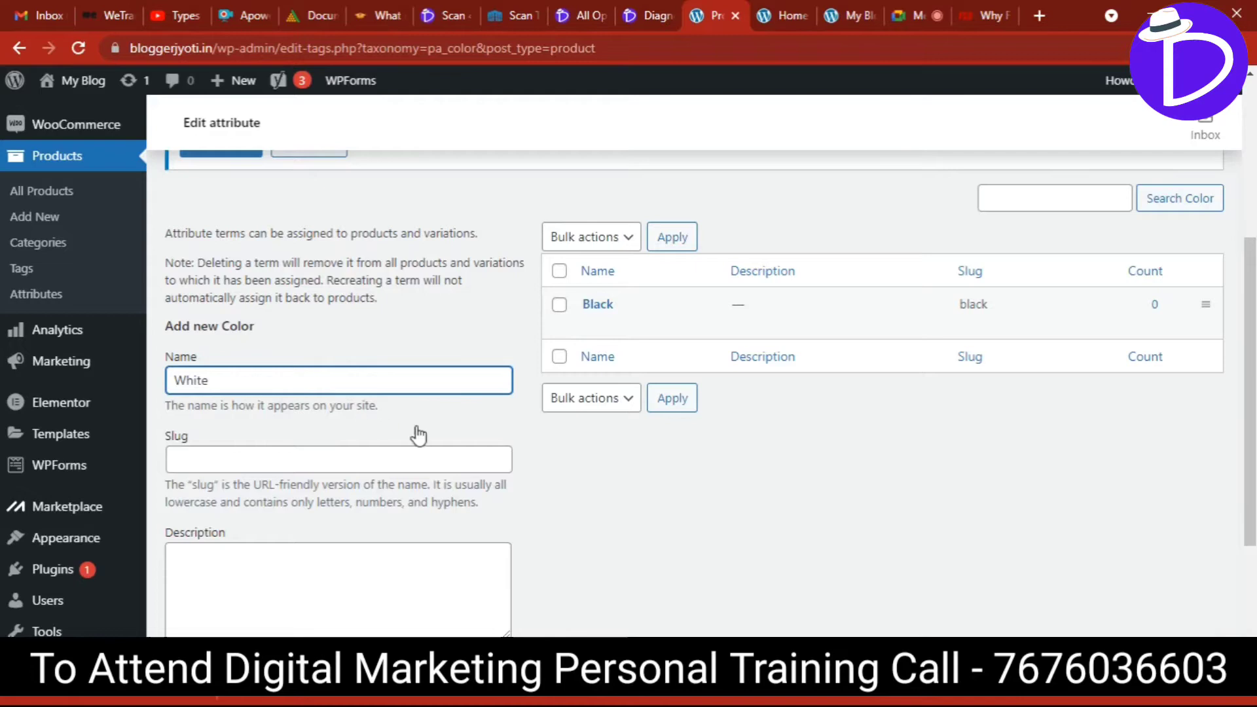
pyautogui.click(619, 471)
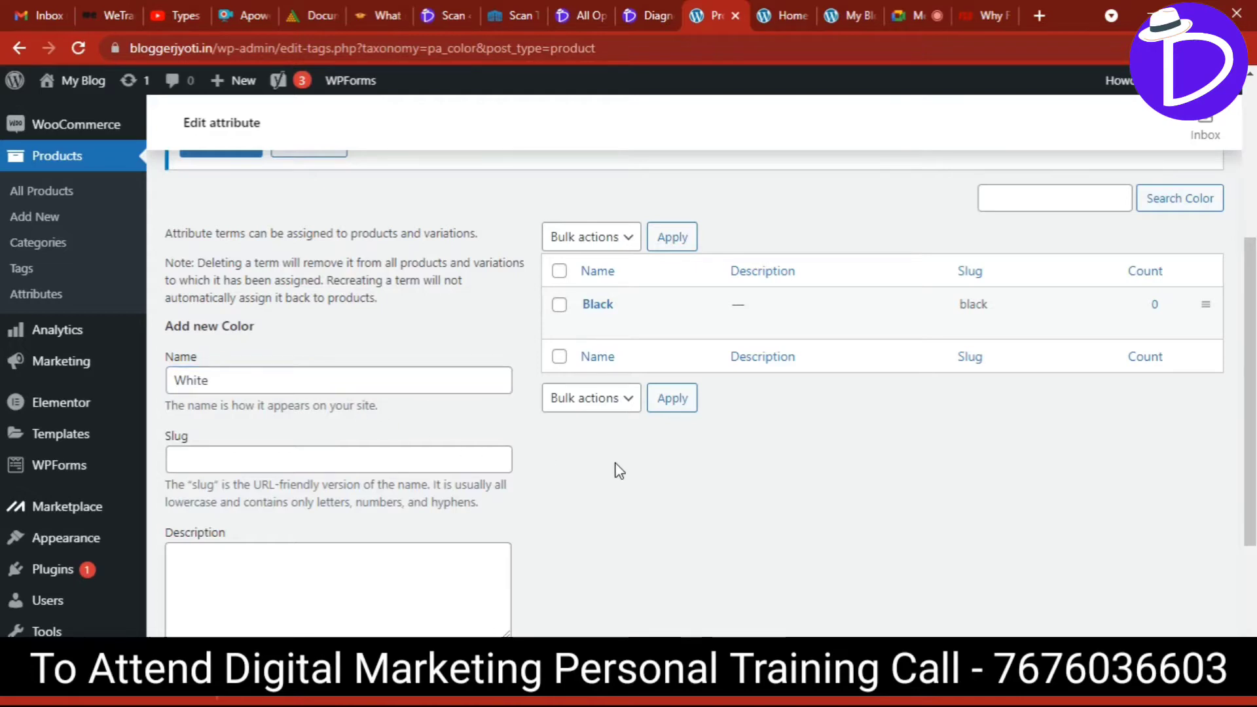
pyautogui.scroll(-3, 615, 468)
pyautogui.click(213, 535)
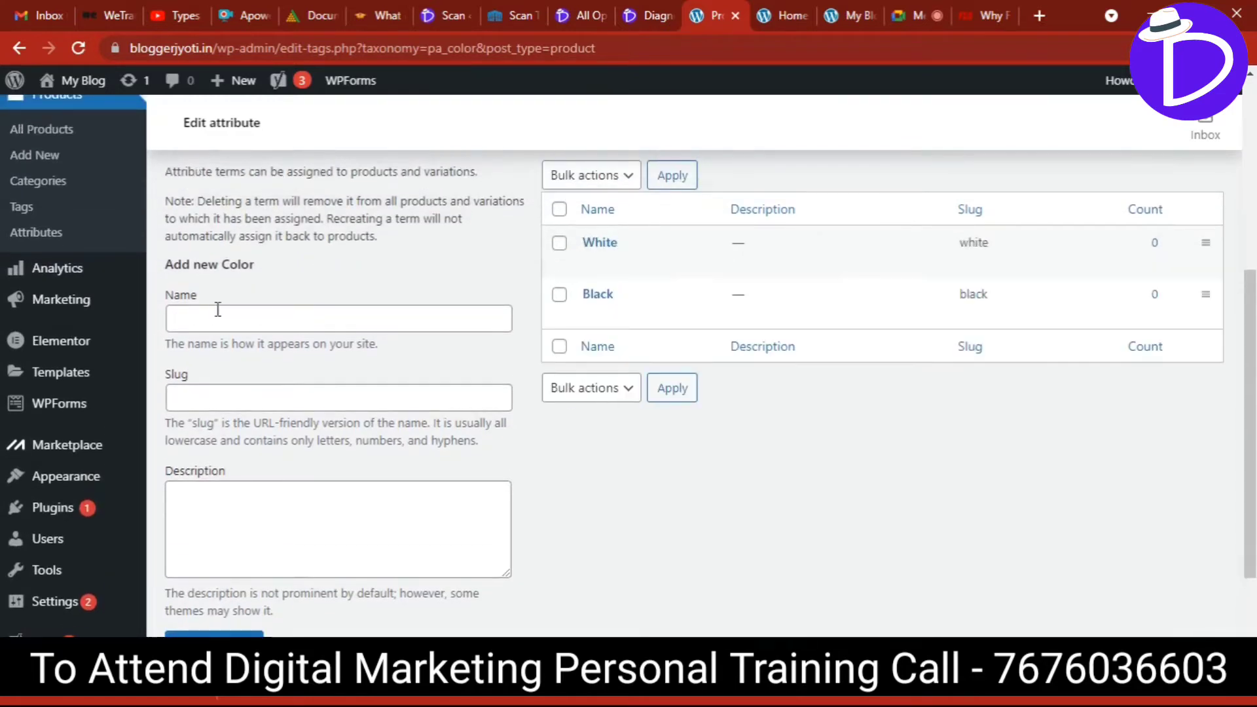
# Add the term Red to the Color attribute, leaving the slug and description empty.
pyautogui.click(222, 319)
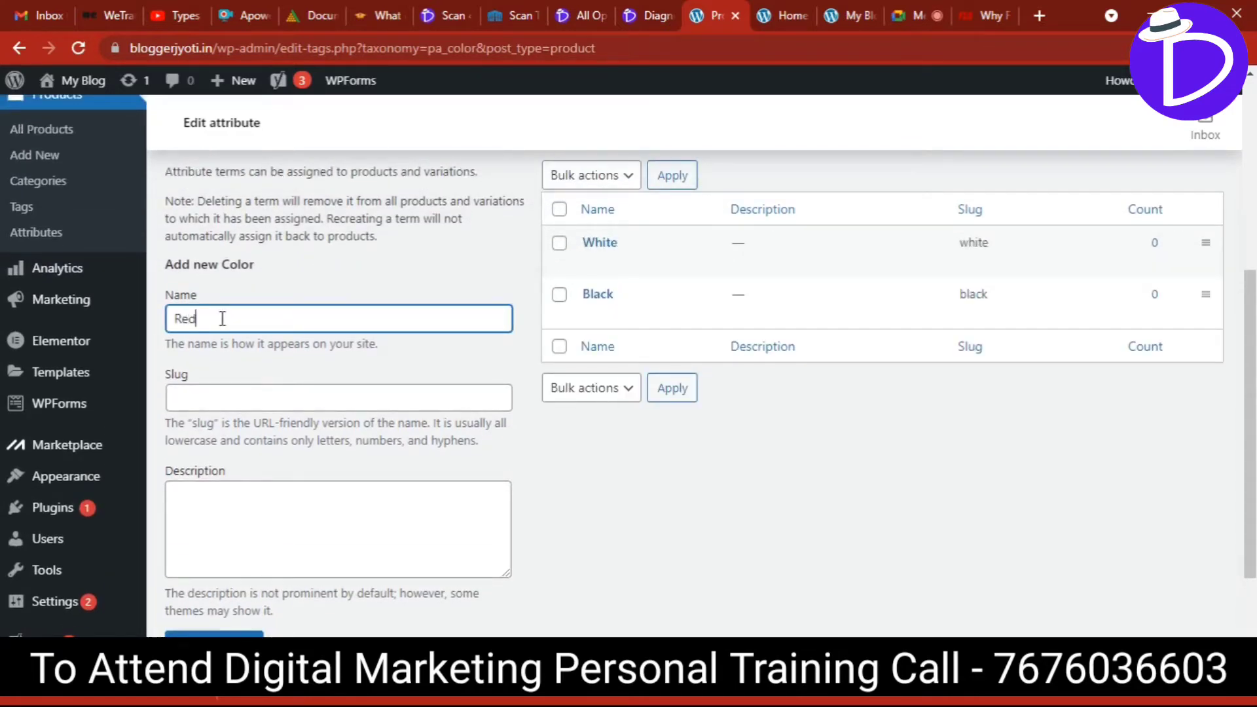
pyautogui.click(623, 519)
pyautogui.scroll(-1, 623, 519)
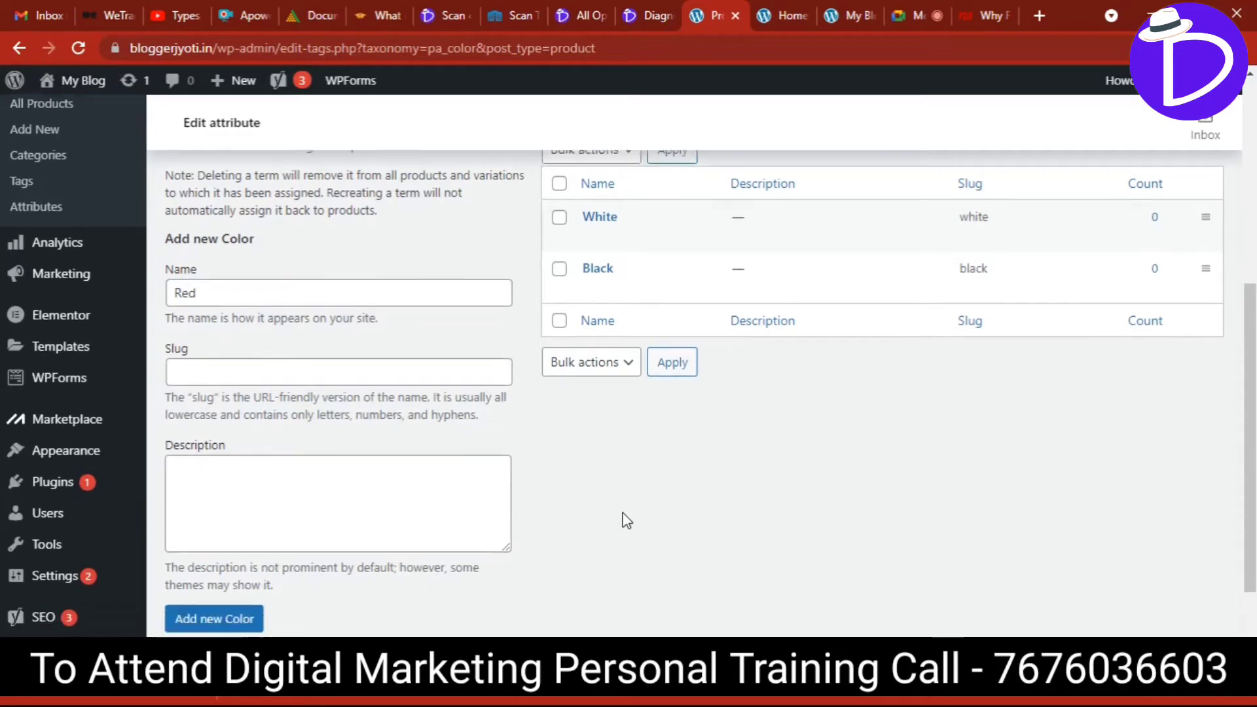
pyautogui.click(223, 576)
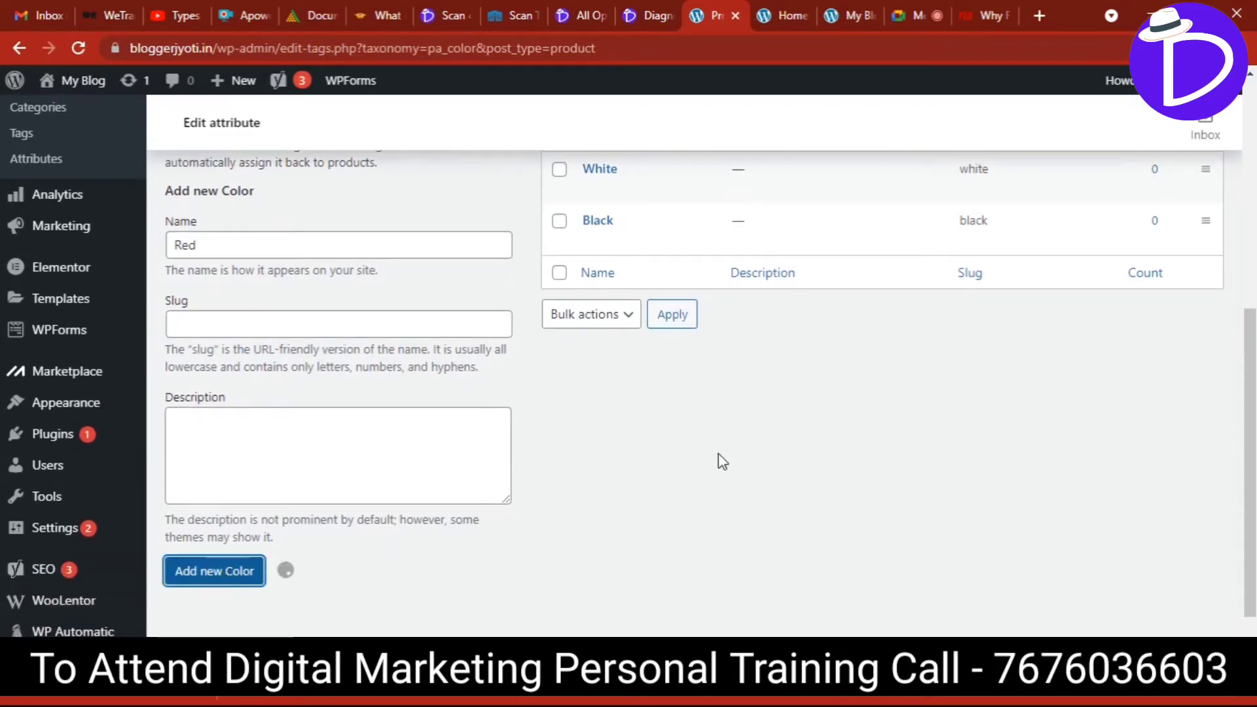
pyautogui.moveTo(1251, 421); pyautogui.dragTo(1251, 367)
pyautogui.moveTo(652, 303)
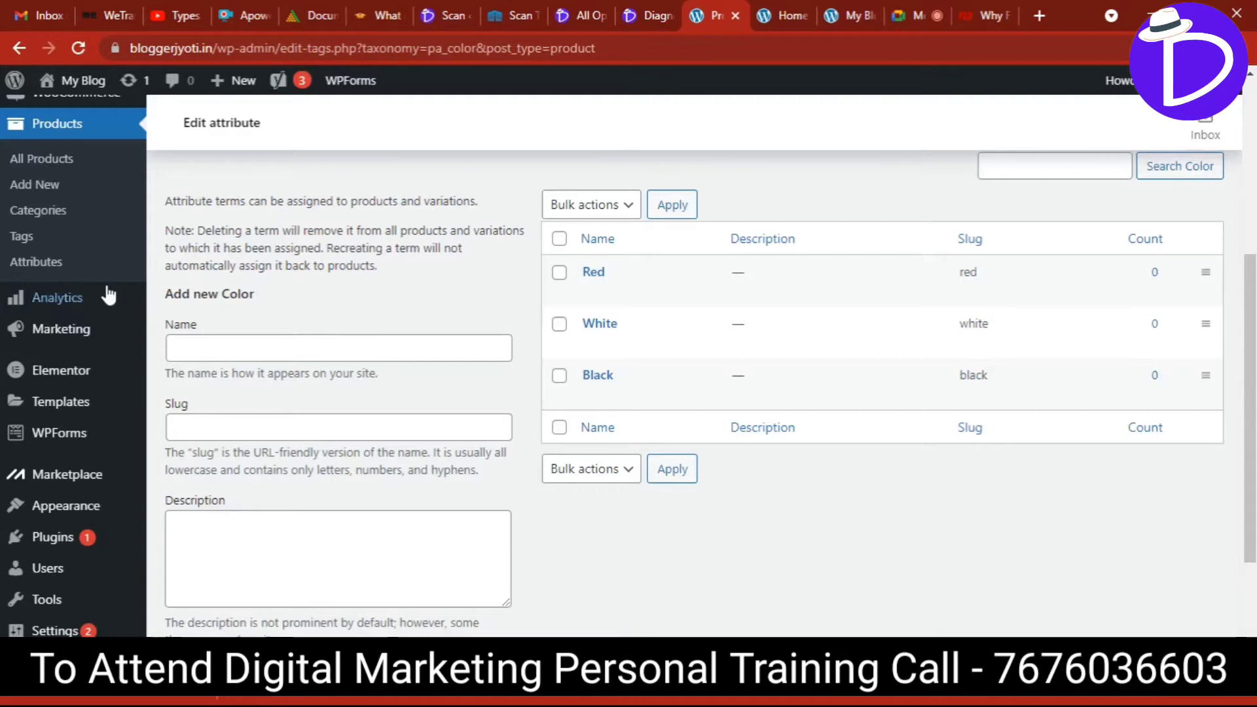
# Open the term configuration of the Size attribute from the attributes list and add the term S.
pyautogui.click(39, 262)
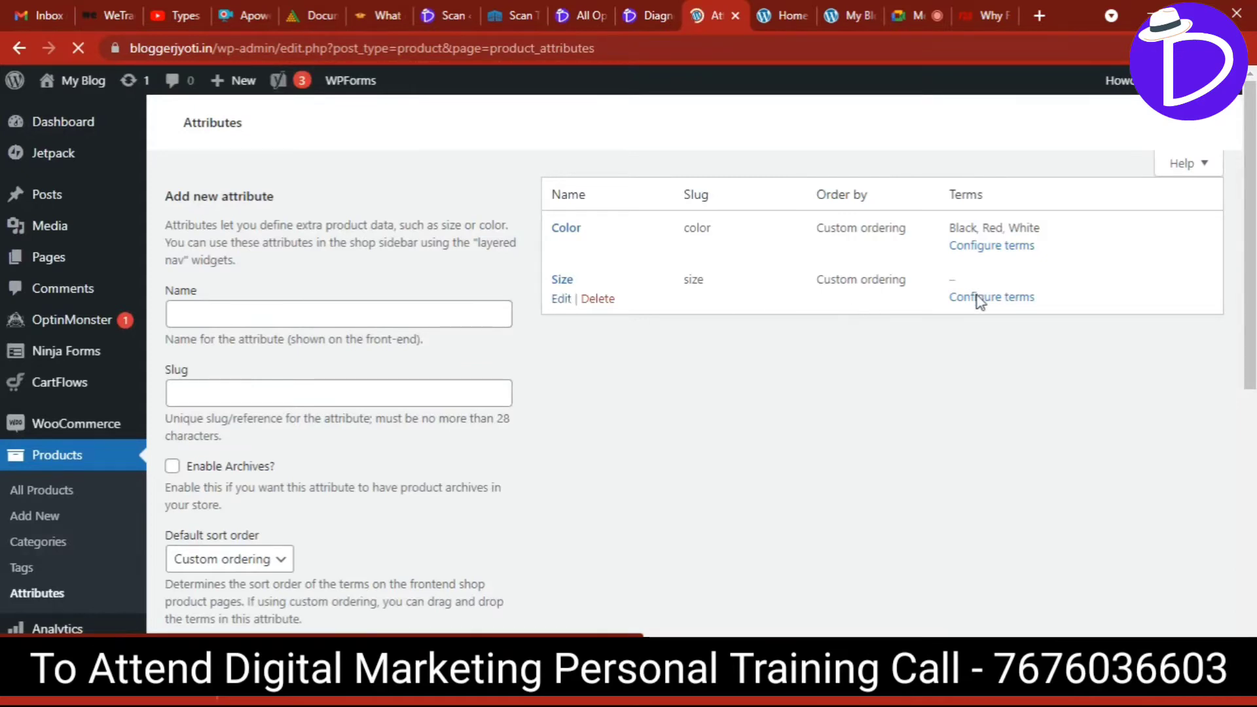
pyautogui.scroll(-4, 1252, 265)
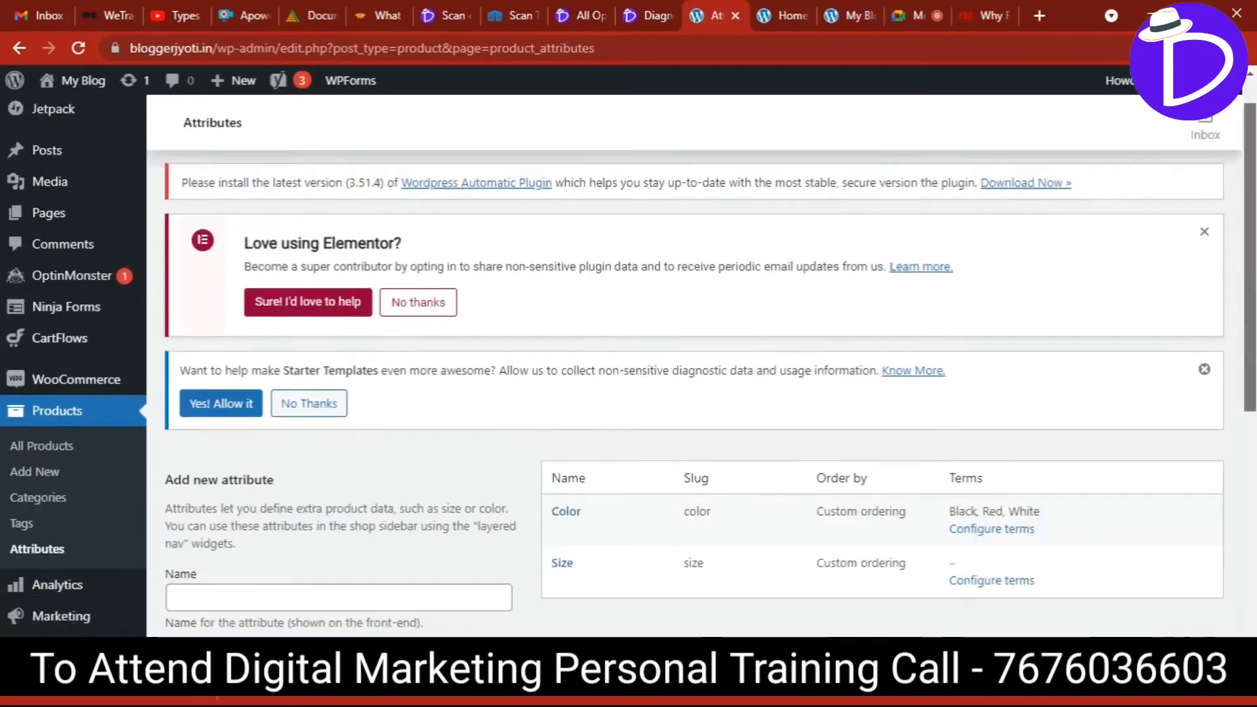
pyautogui.click(985, 366)
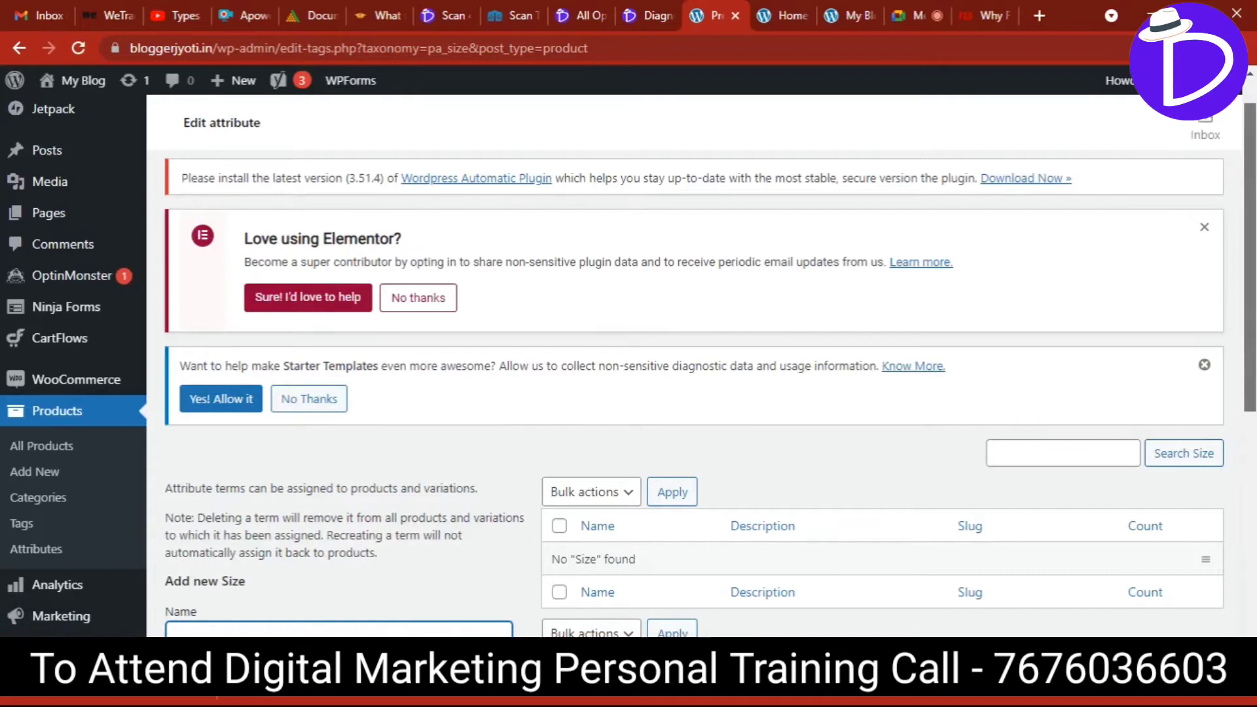
pyautogui.scroll(-5, 339, 261)
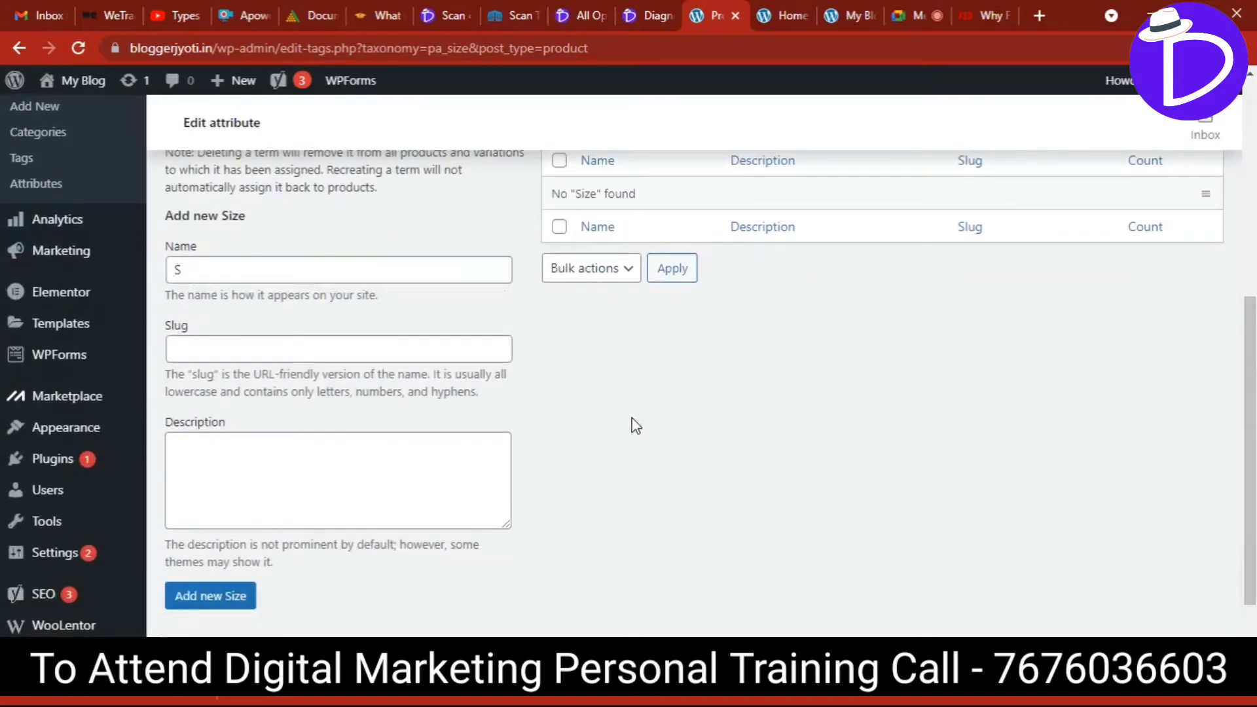
pyautogui.click(178, 599)
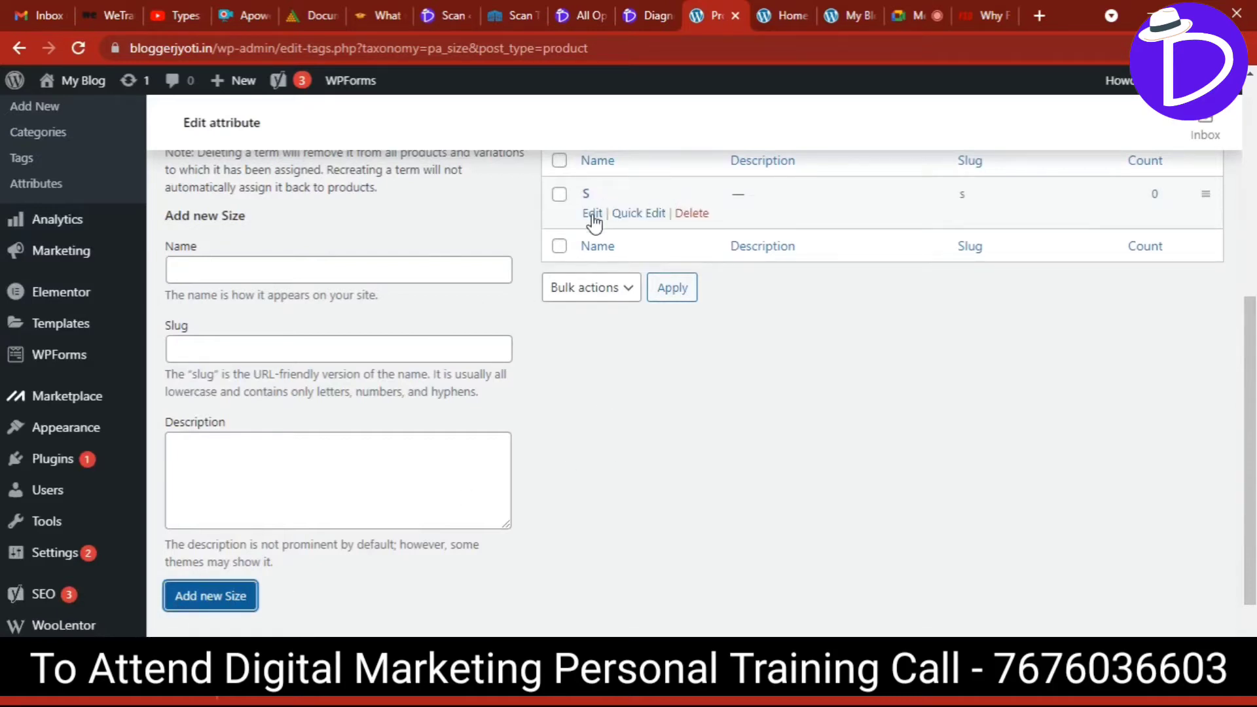
# Add the terms M and L to the Size attribute, leaving their slugs and descriptions empty.
pyautogui.click(269, 265)
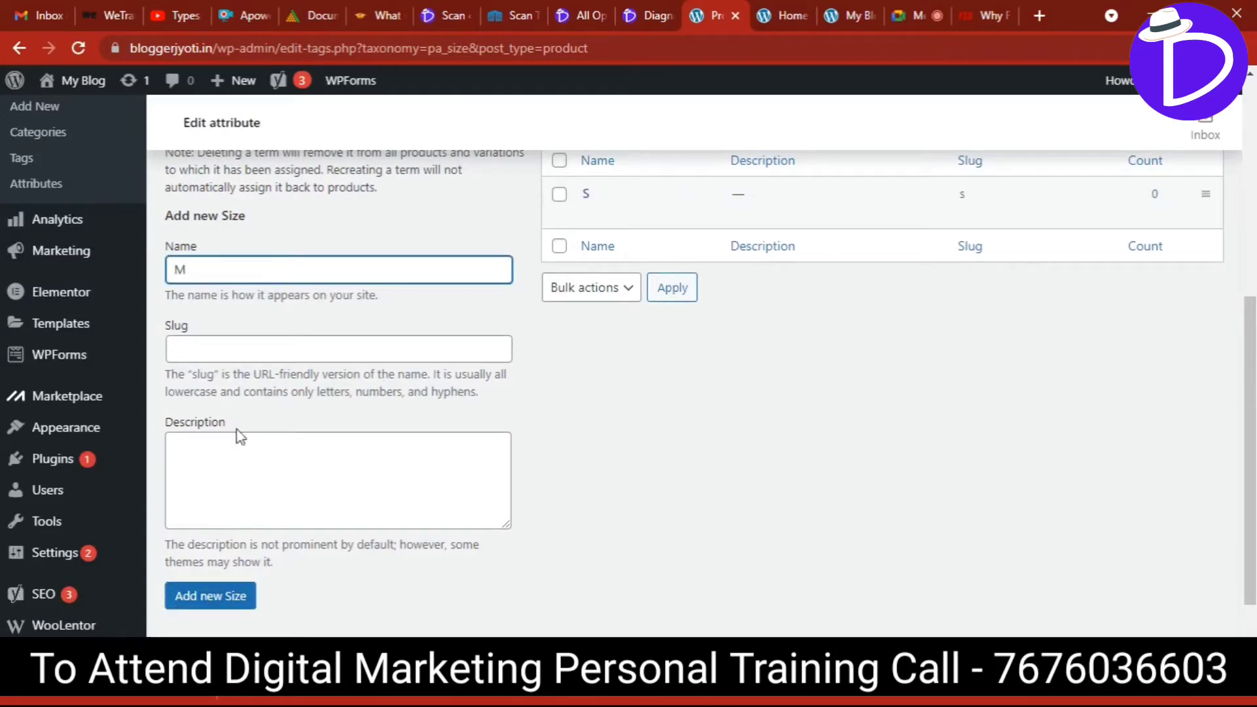
pyautogui.click(226, 606)
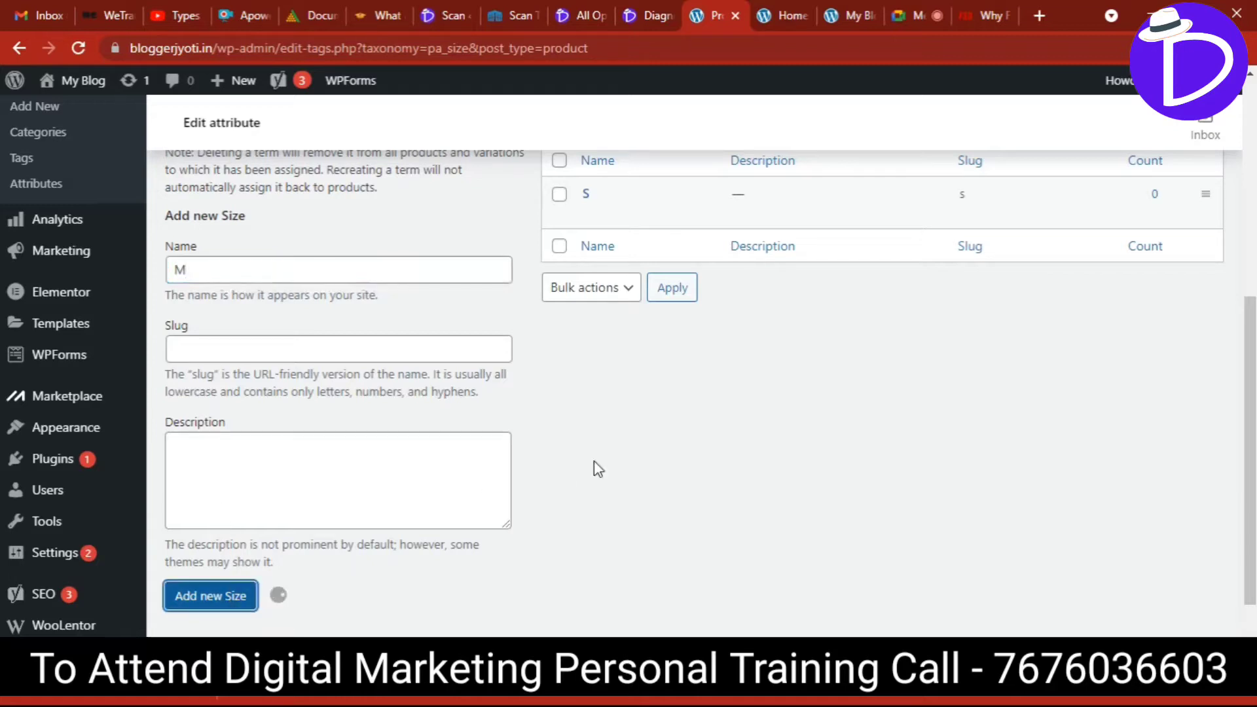
pyautogui.click(240, 269)
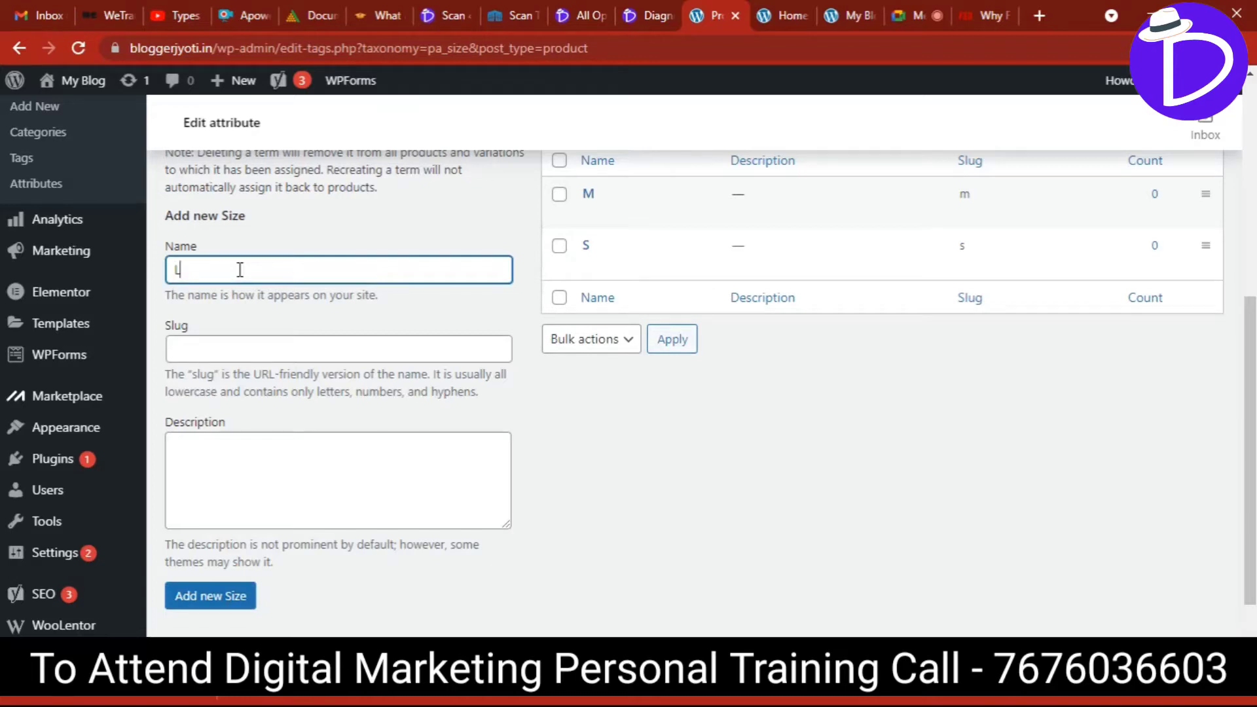
pyautogui.write('L')
pyautogui.click(211, 598)
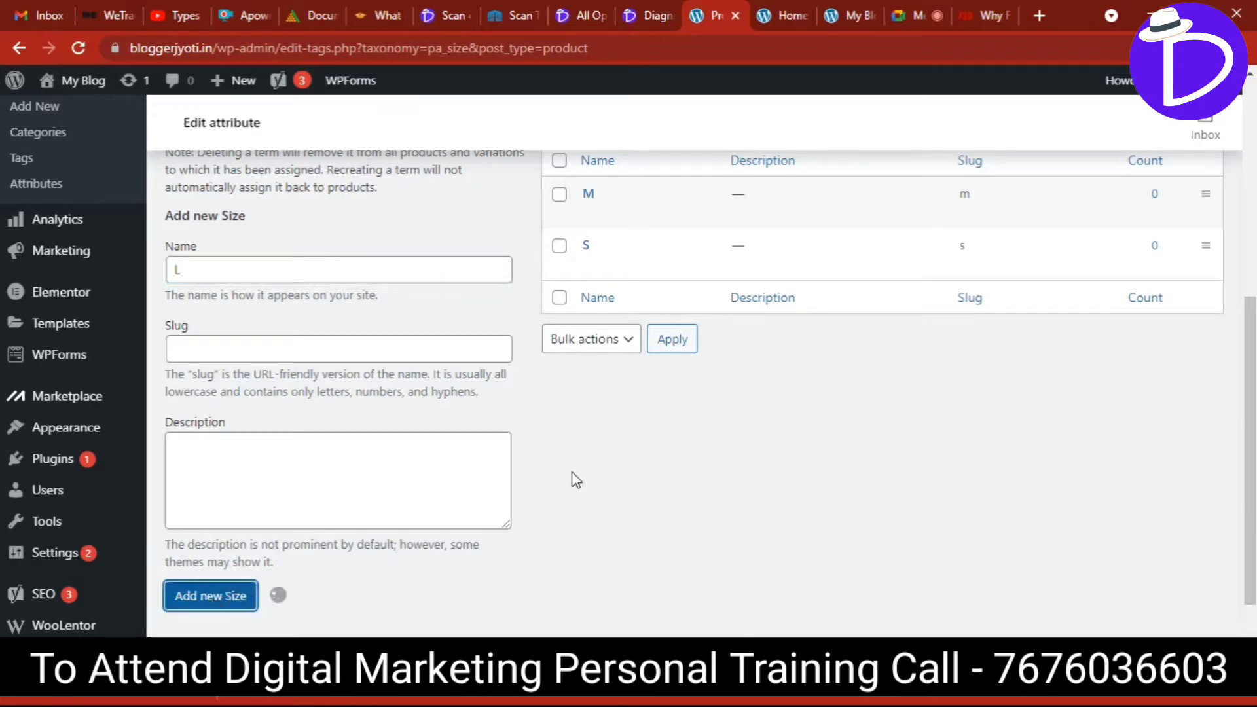
# Add the terms XL and XXL to the Size attribute, leaving their slugs and descriptions empty.
pyautogui.click(269, 274)
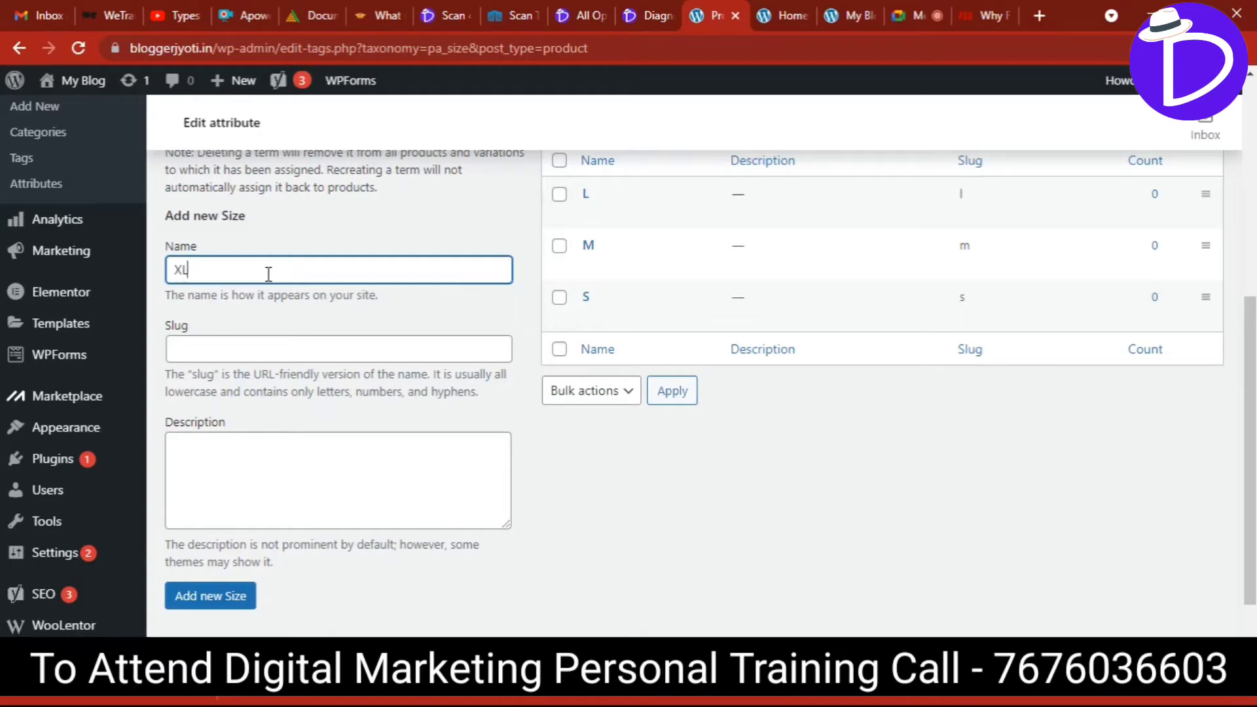
pyautogui.click(218, 599)
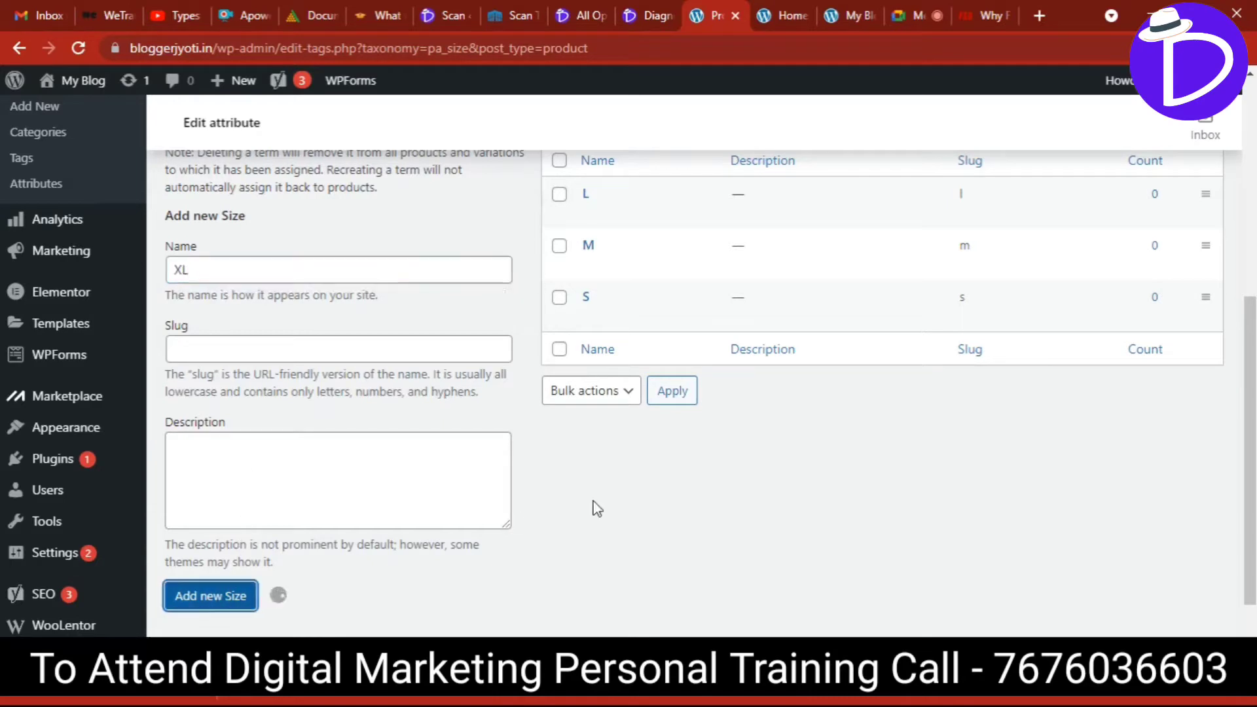
pyautogui.click(244, 274)
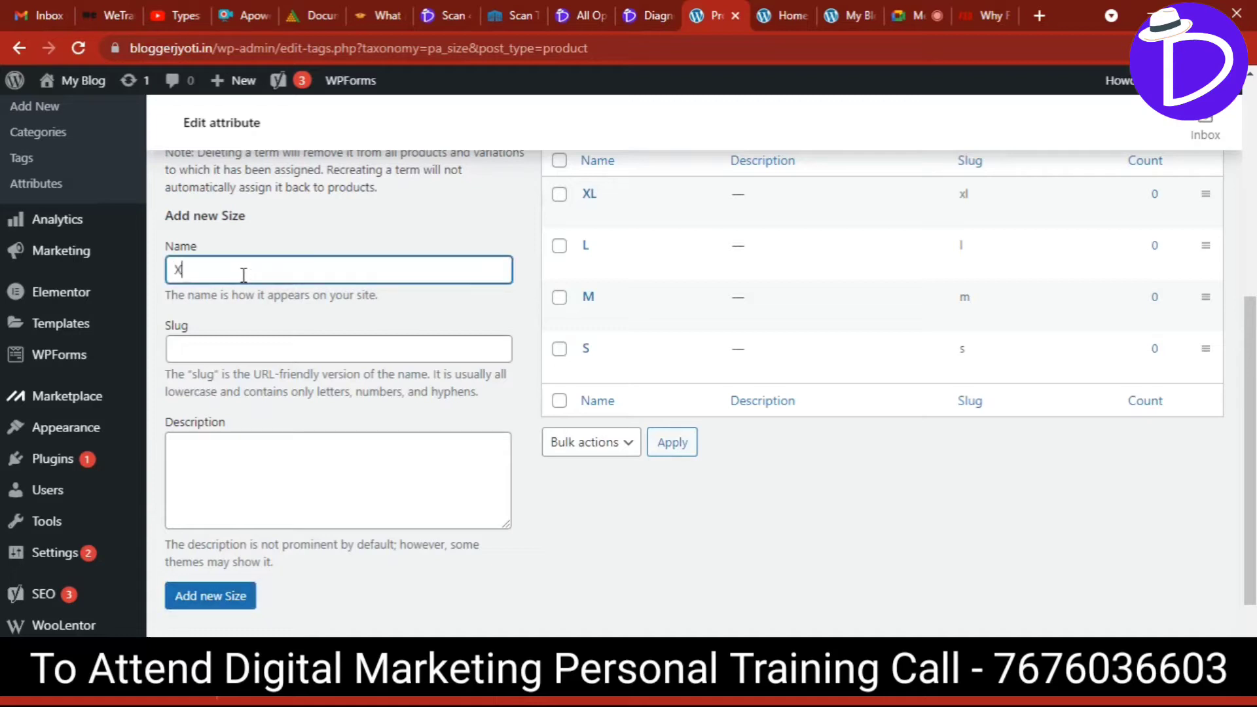
pyautogui.click(213, 596)
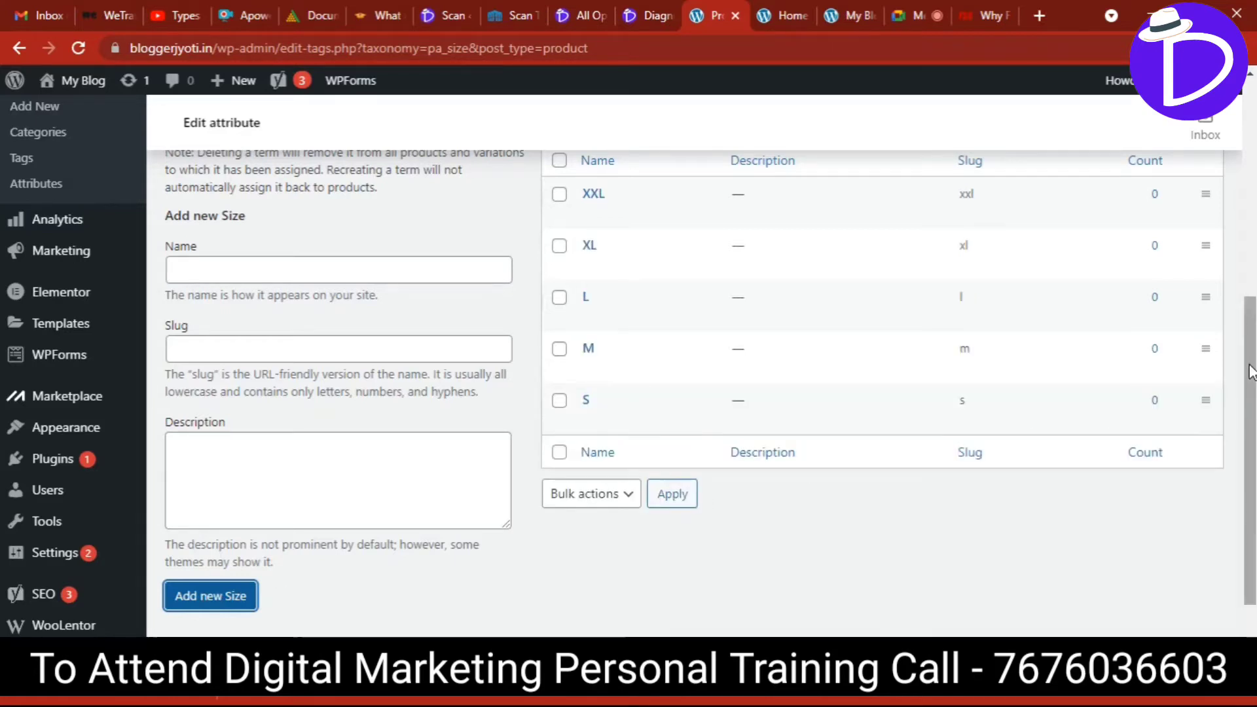
# Return to the product attributes list and review the terms assigned to Color and Size.
pyautogui.moveTo(1248, 364); pyautogui.dragTo(1248, 340)
pyautogui.click(36, 243)
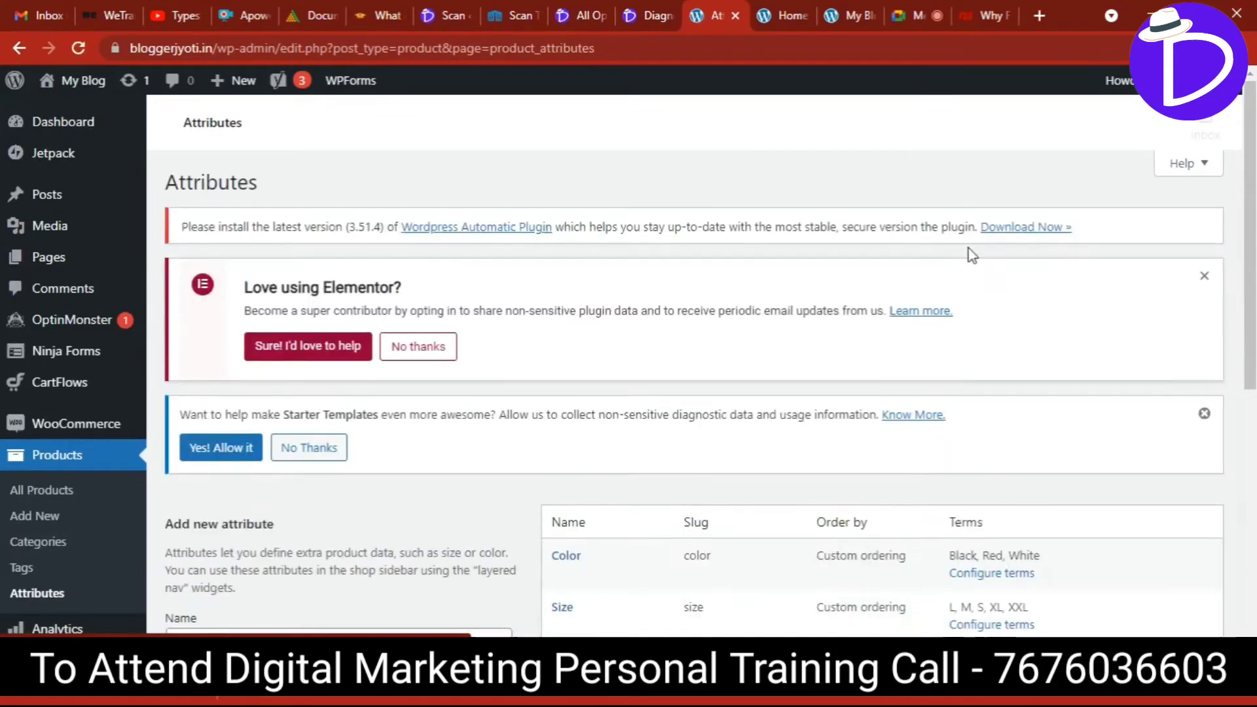
pyautogui.scroll(-4, 1254, 226)
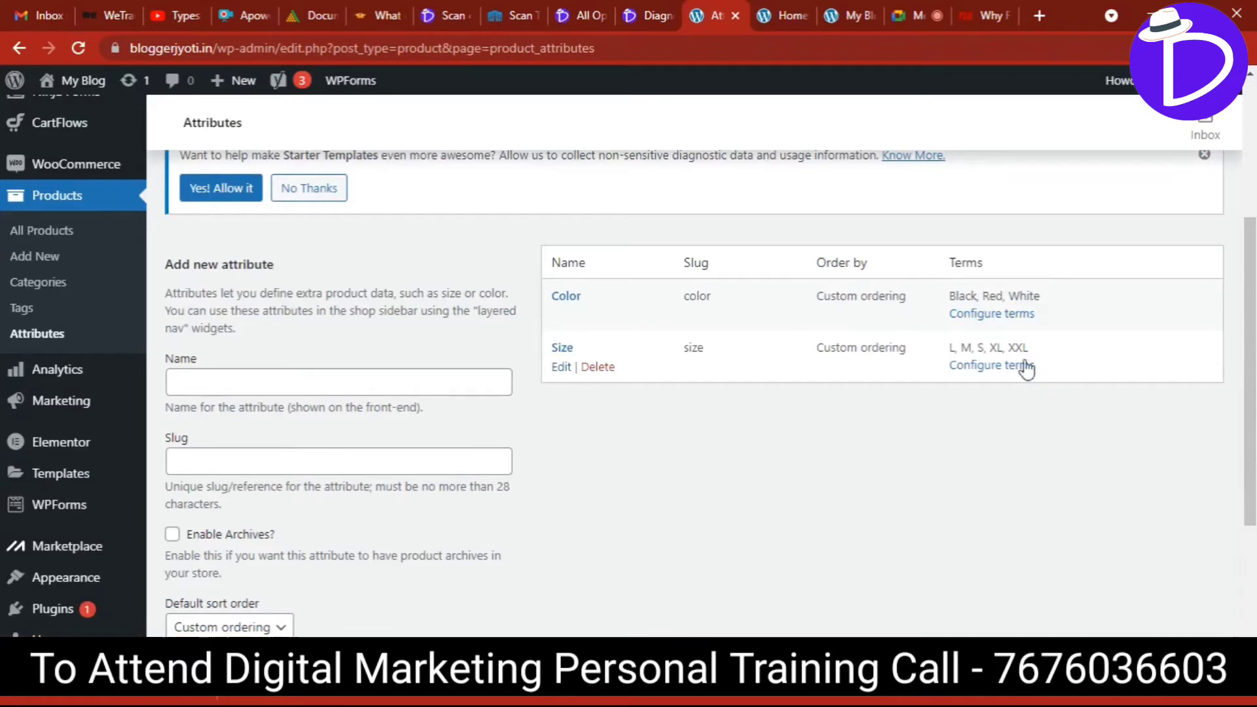
pyautogui.scroll(3, 1250, 373)
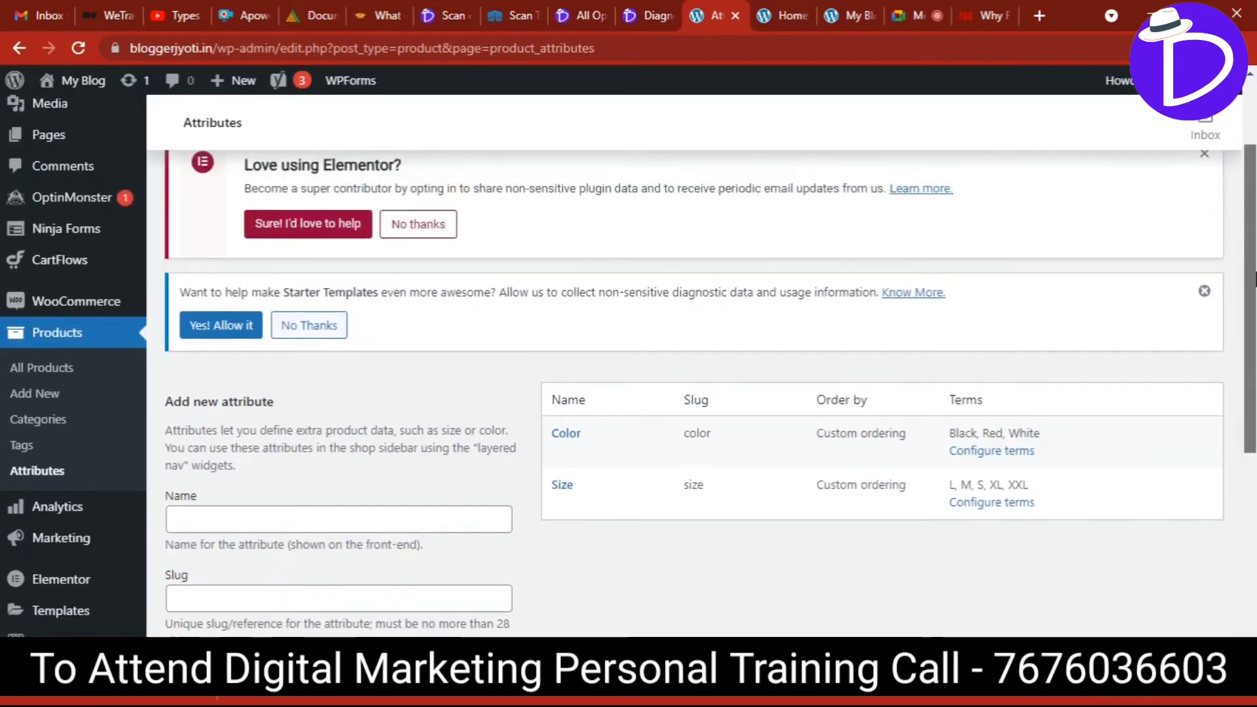
pyautogui.moveTo(1253, 224); pyautogui.dragTo(1253, 278)
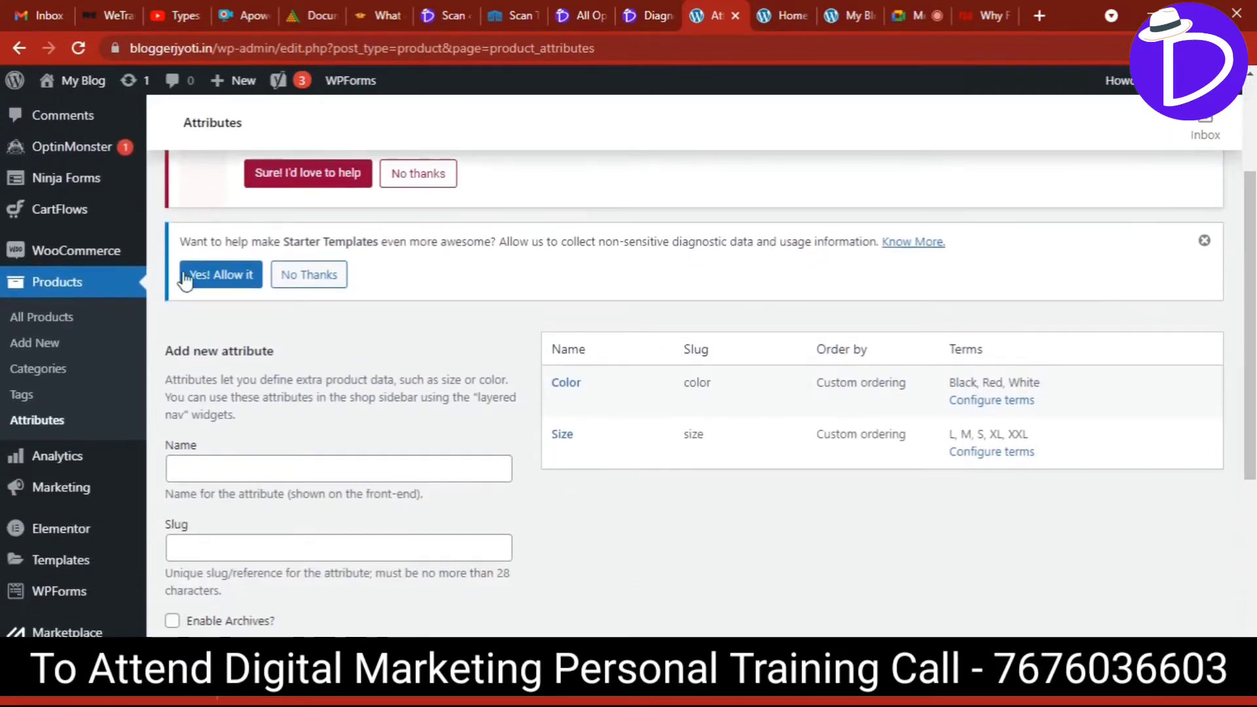
# Open the form for adding a new product and reload the page.
pyautogui.click(42, 343)
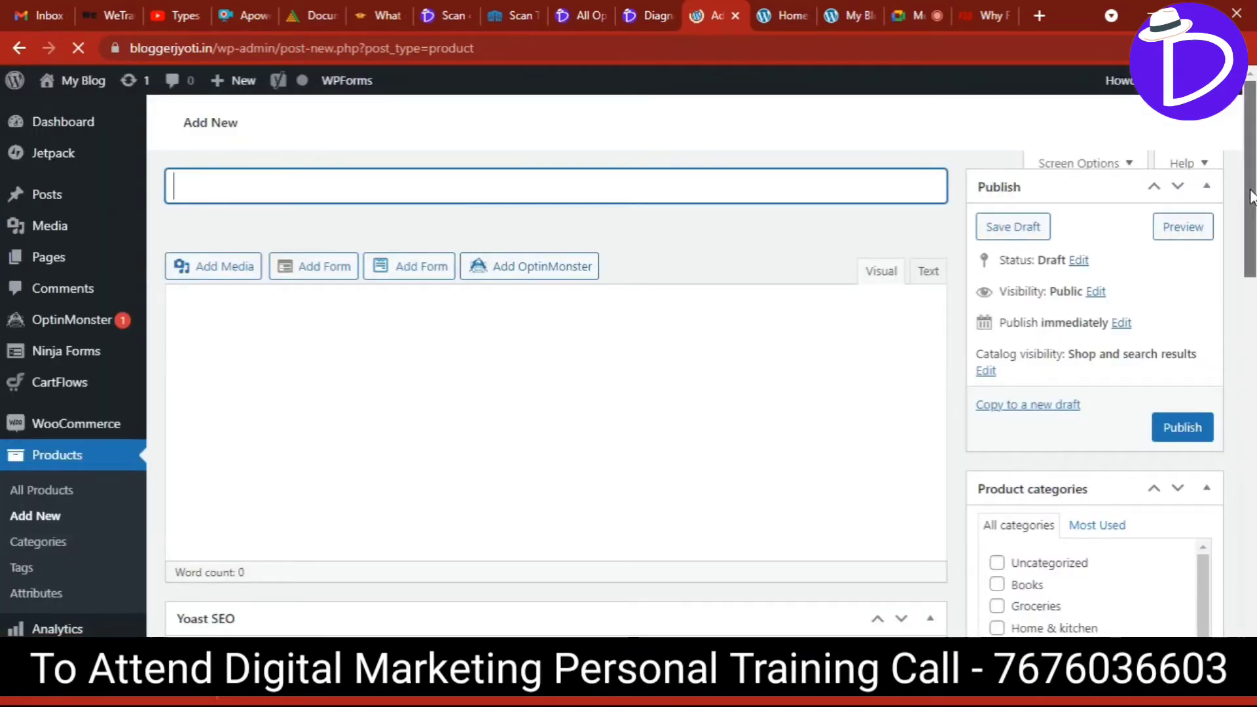
pyautogui.scroll(-2, 1250, 196)
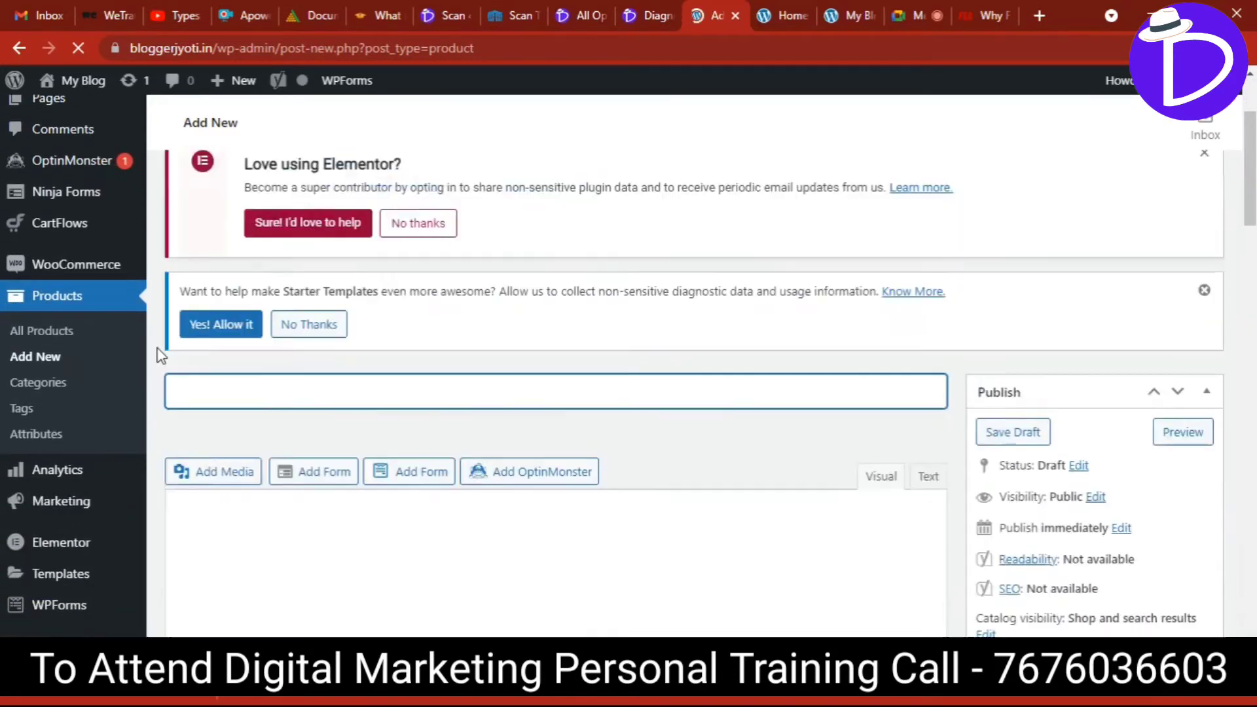
pyautogui.scroll(-5, 1251, 199)
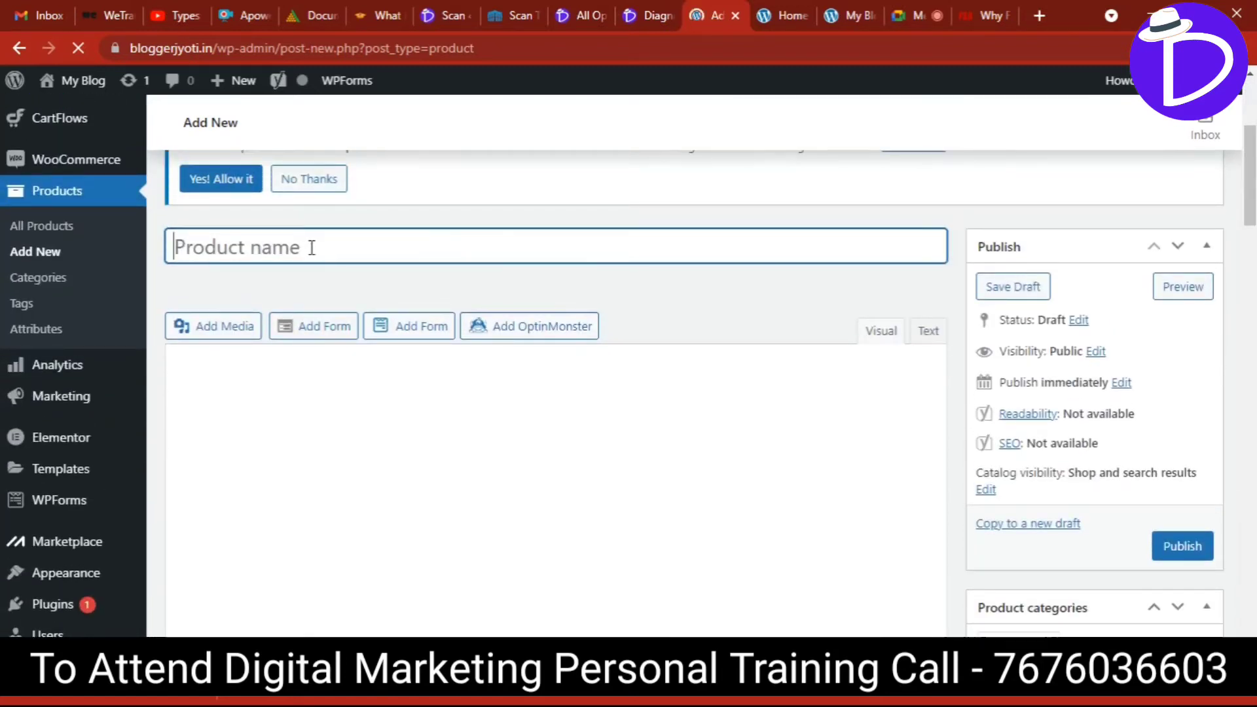
pyautogui.click(990, 12)
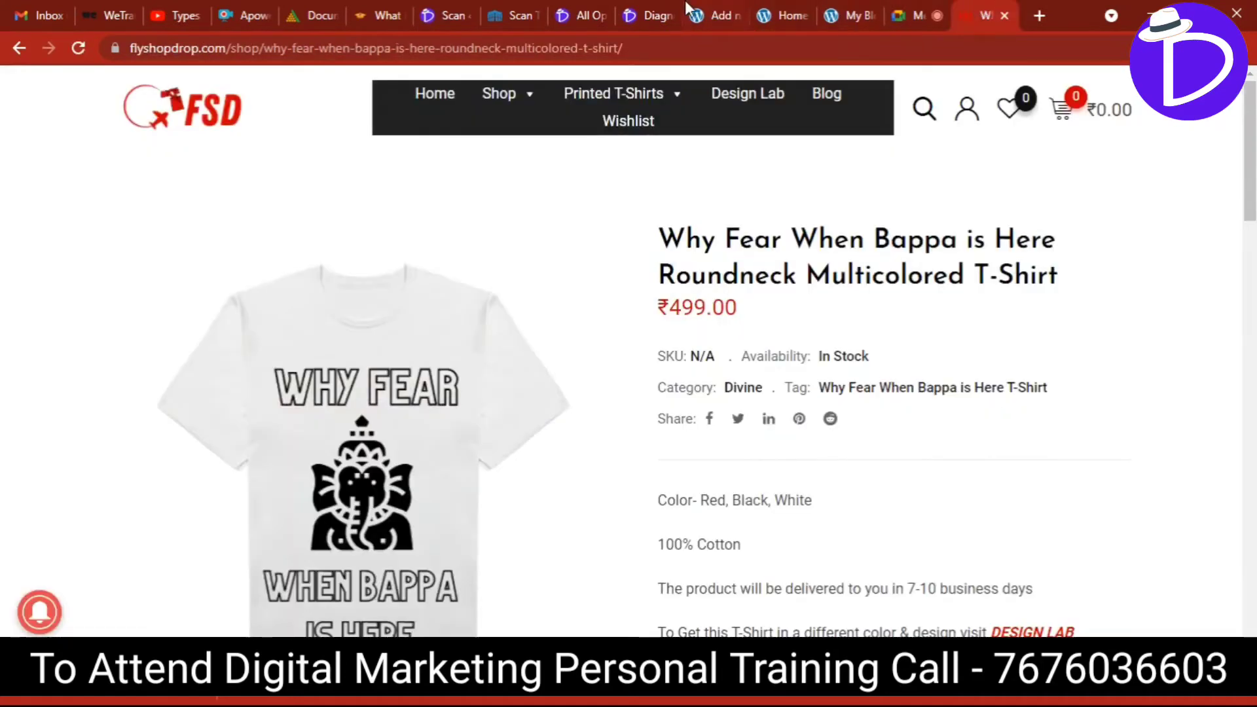
pyautogui.click(718, 11)
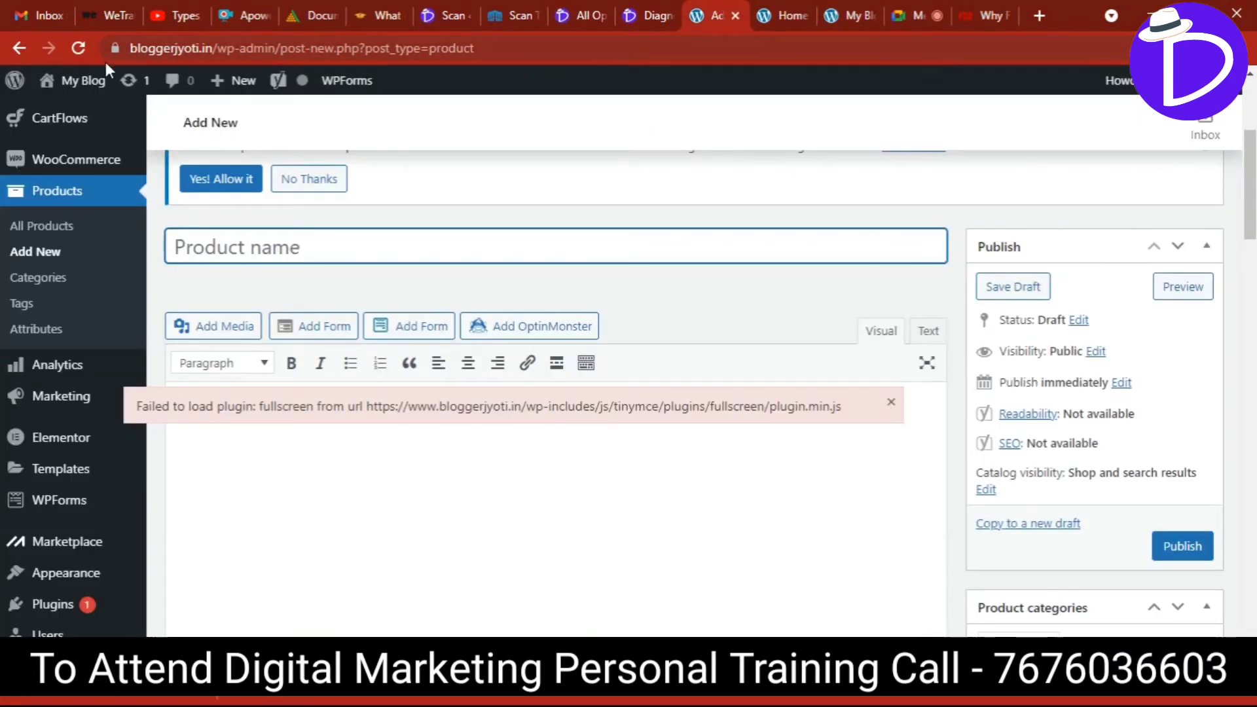
pyautogui.click(71, 43)
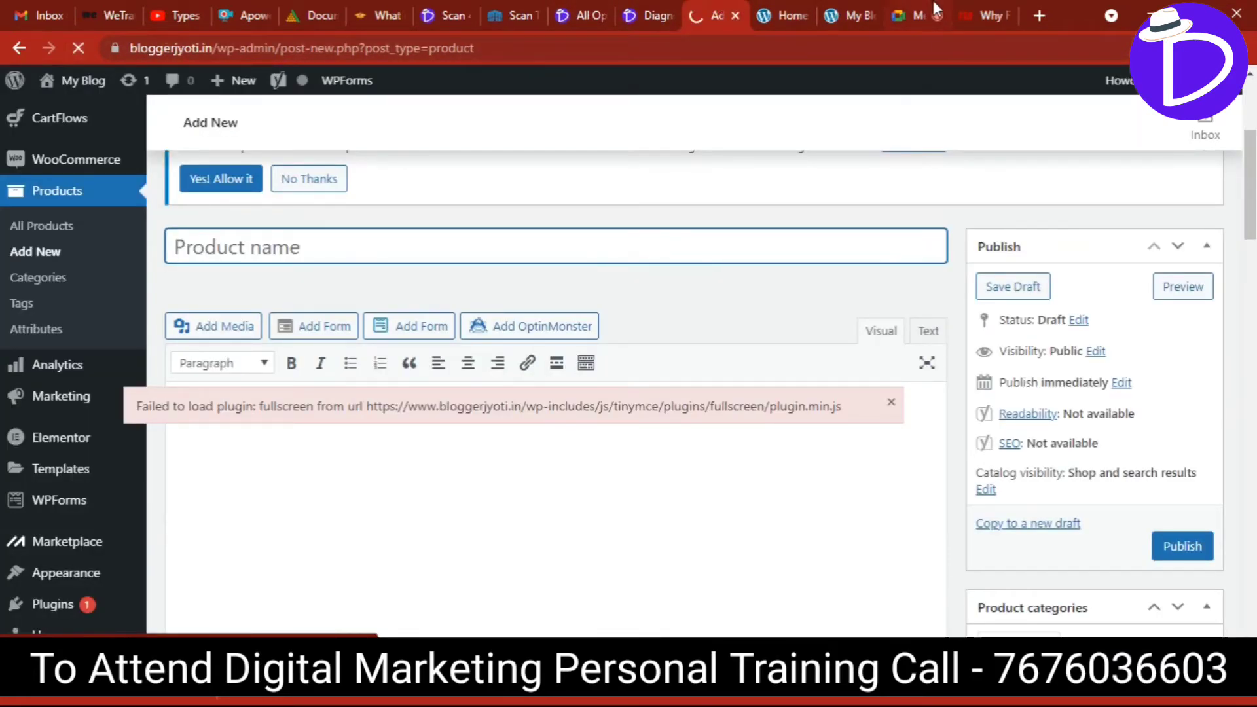
# Copy the T-shirt title from the flyshopdrop.com page and use it as the product name, "Why Fear When Bappa is Here Roundneck Multicolored T-Shirt".
pyautogui.click(982, 15)
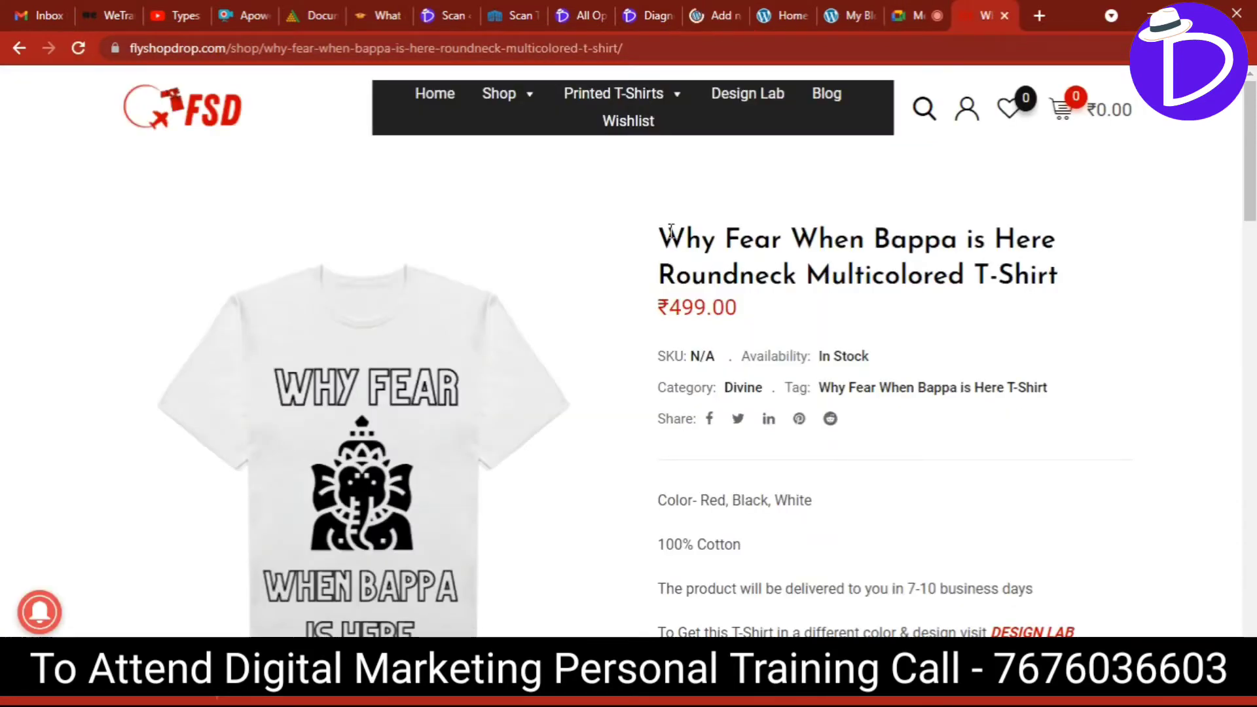
pyautogui.moveTo(660, 236); pyautogui.dragTo(1065, 275)
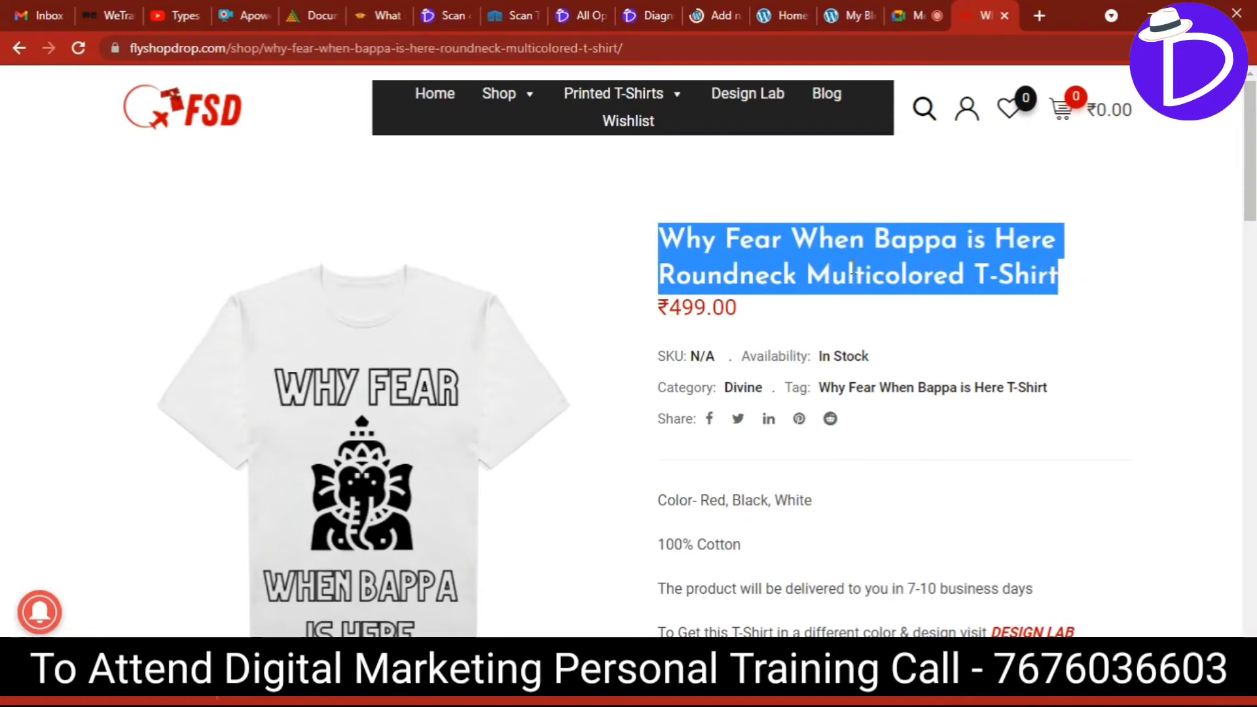
pyautogui.rightClick(828, 267)
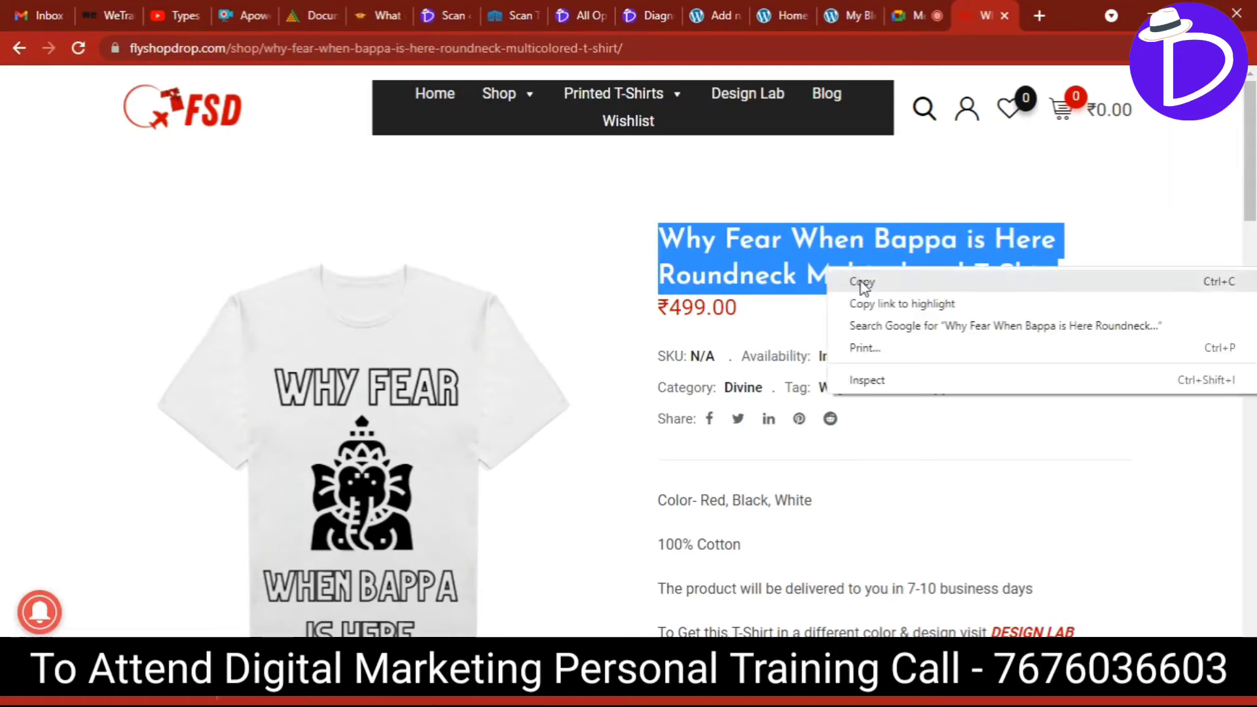
pyautogui.click(861, 281)
pyautogui.click(717, 15)
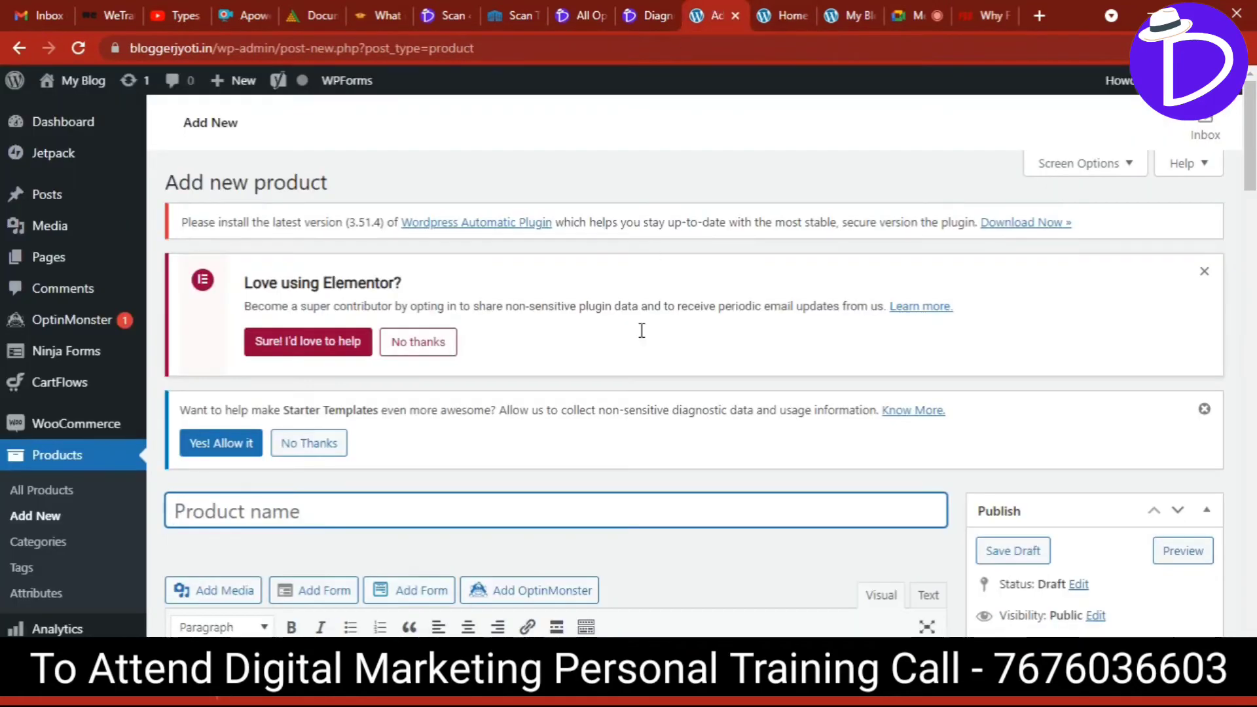
pyautogui.scroll(-5, 642, 330)
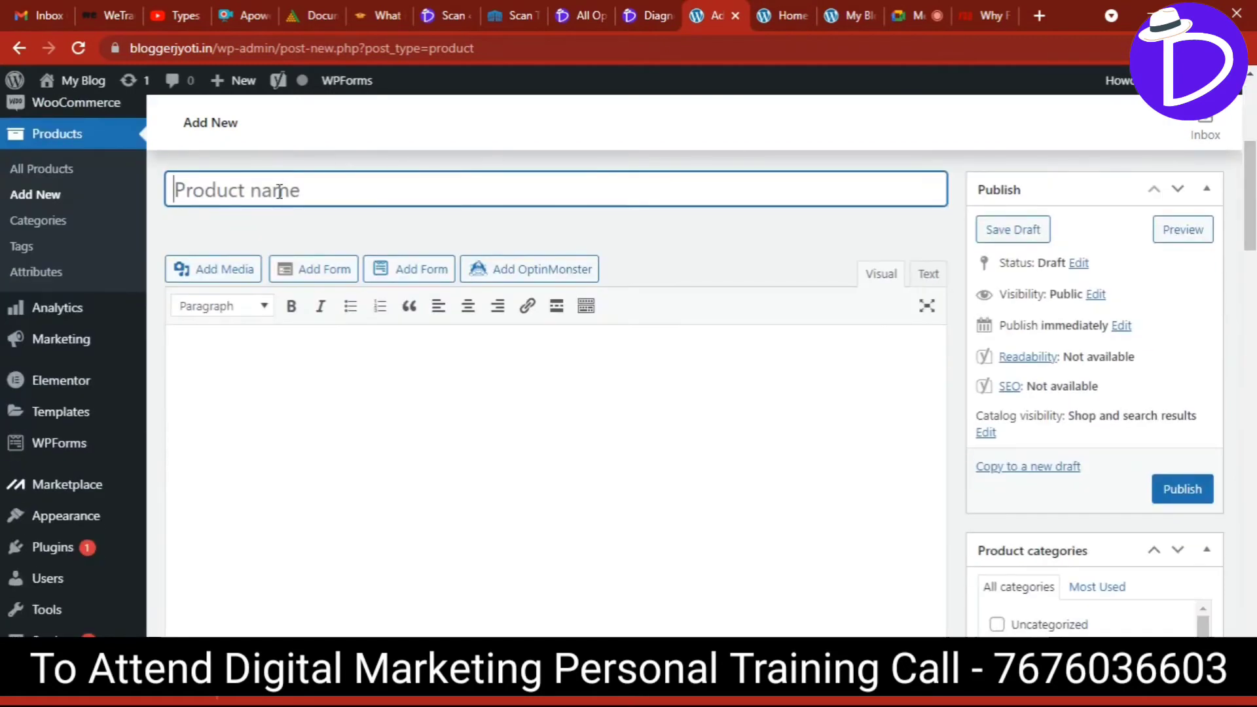
pyautogui.hotkey('ctrl', 'v')
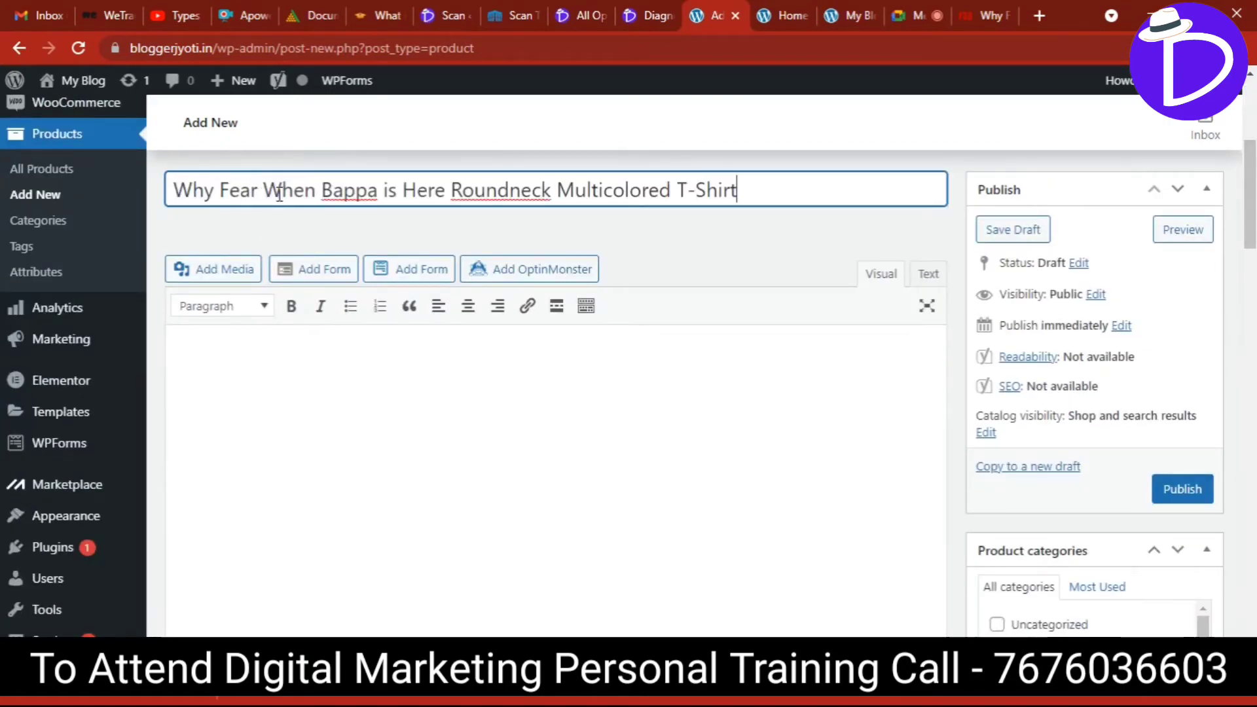
# Copy the reference page's description, from the "Color- Red, Black, White" line through the exchange and return note, into the new product's description.
pyautogui.click(623, 406)
pyautogui.click(997, 8)
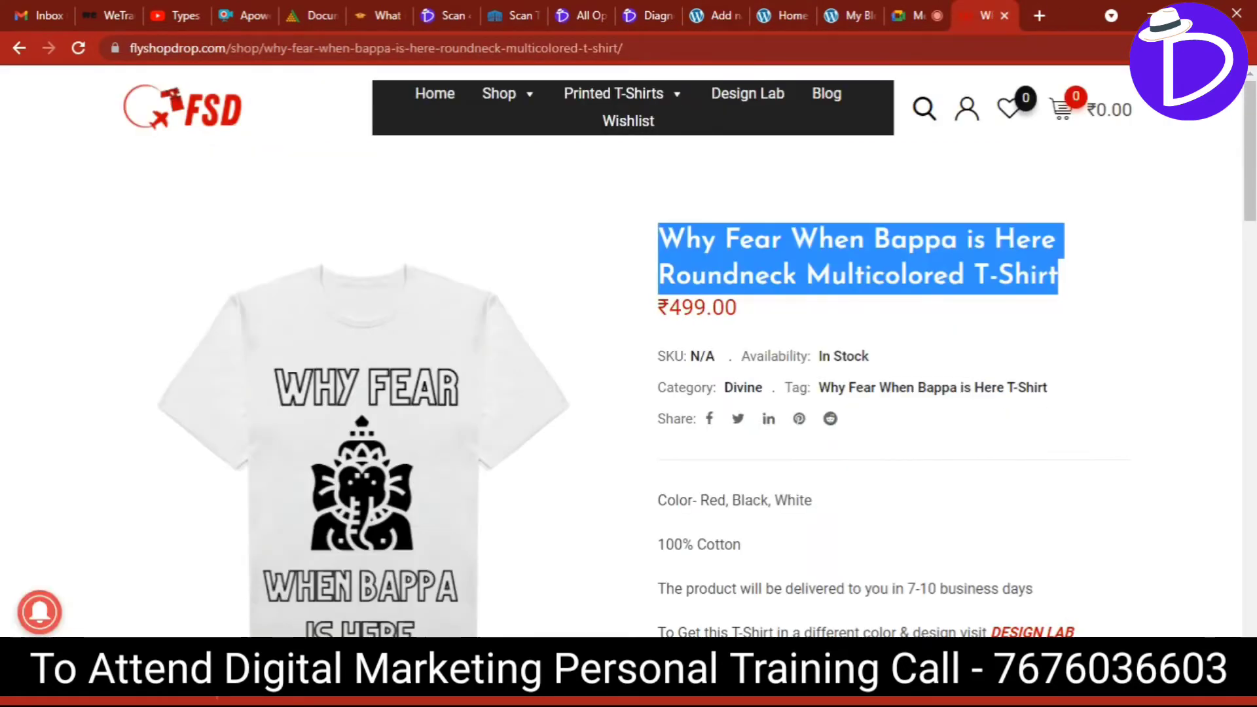
pyautogui.scroll(-4, 831, 267)
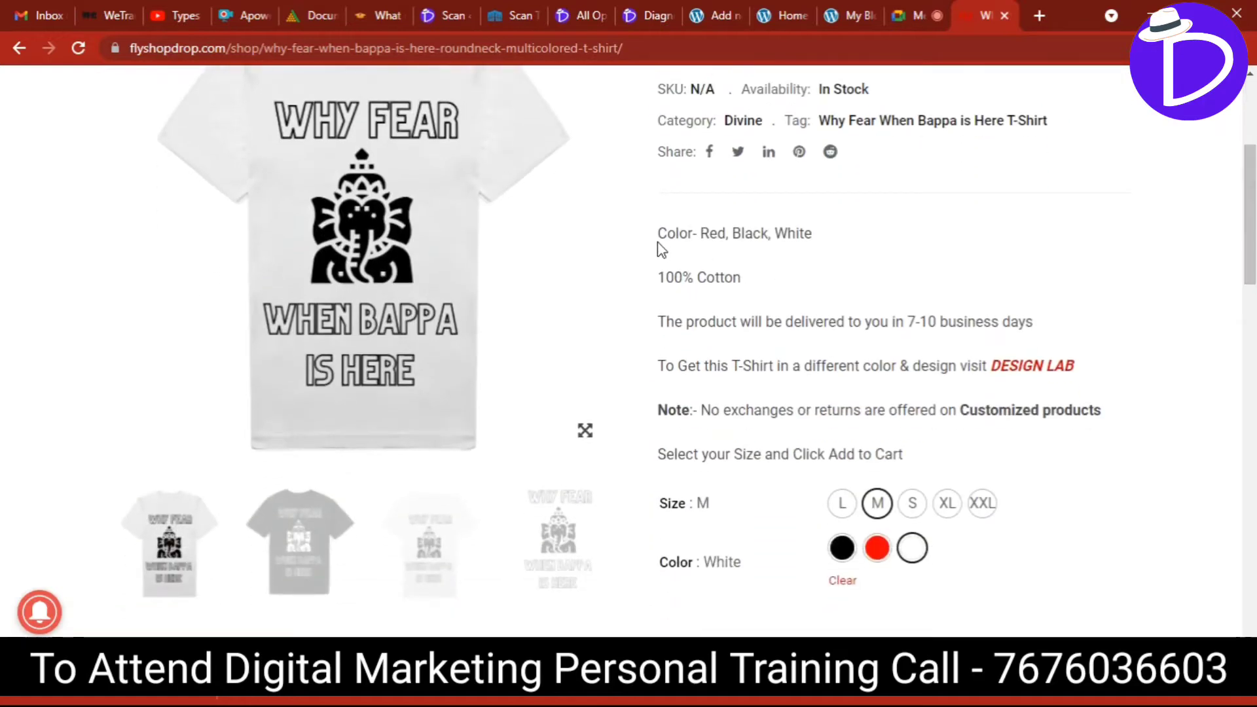
pyautogui.moveTo(658, 234); pyautogui.dragTo(1106, 408)
pyautogui.moveTo(1248, 230)
pyautogui.mouseDown()
pyautogui.moveTo(1249, 368)
pyautogui.moveTo(1250, 208)
pyautogui.mouseUp()
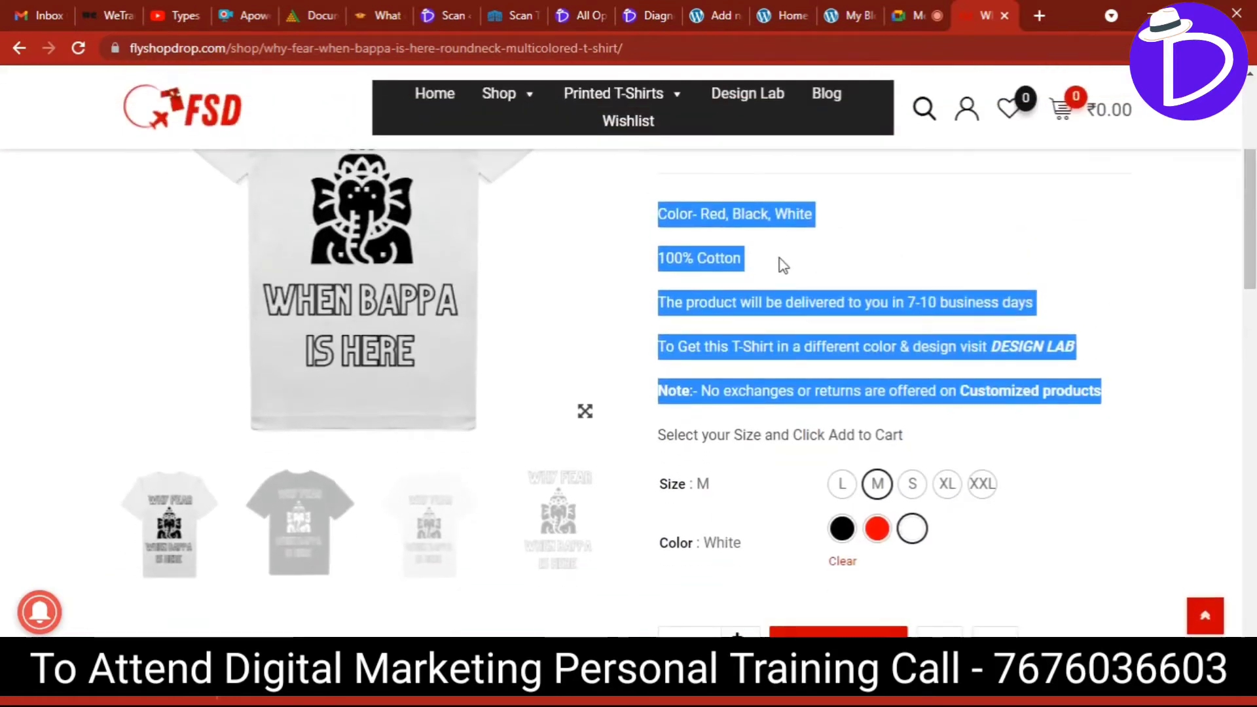
pyautogui.rightClick(735, 220)
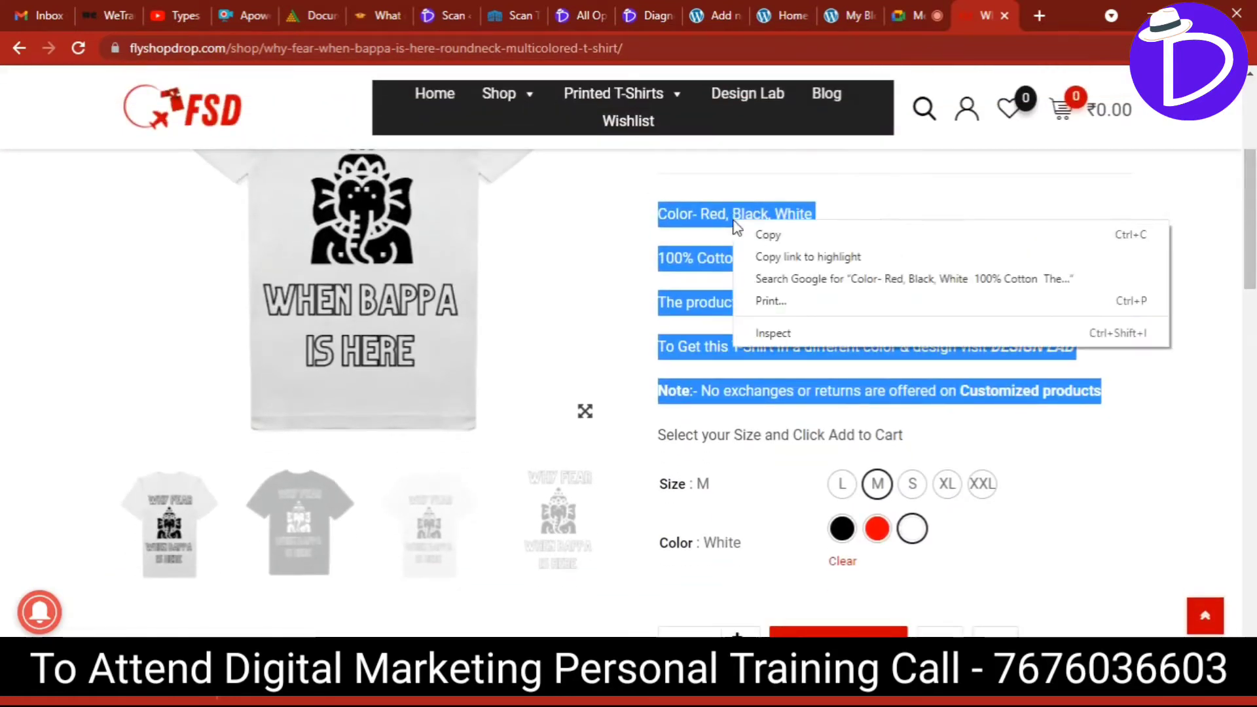
pyautogui.click(764, 235)
pyautogui.click(715, 15)
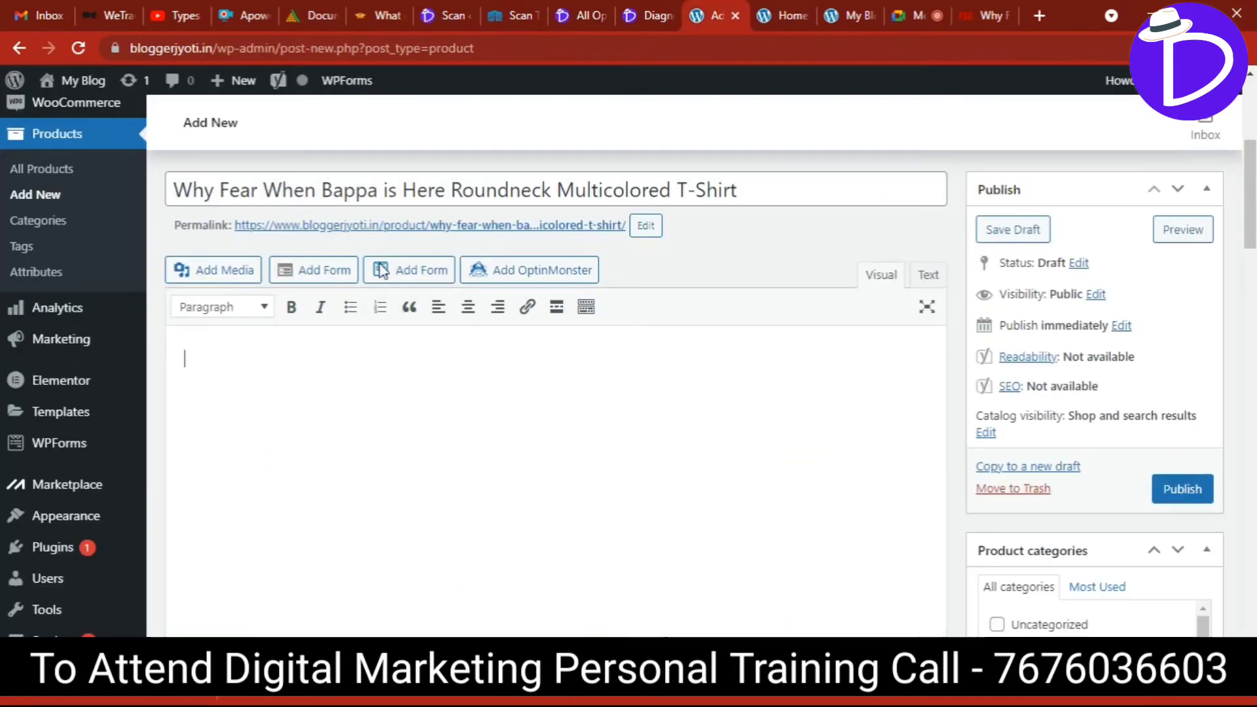
pyautogui.hotkey('ctrl', 'v')
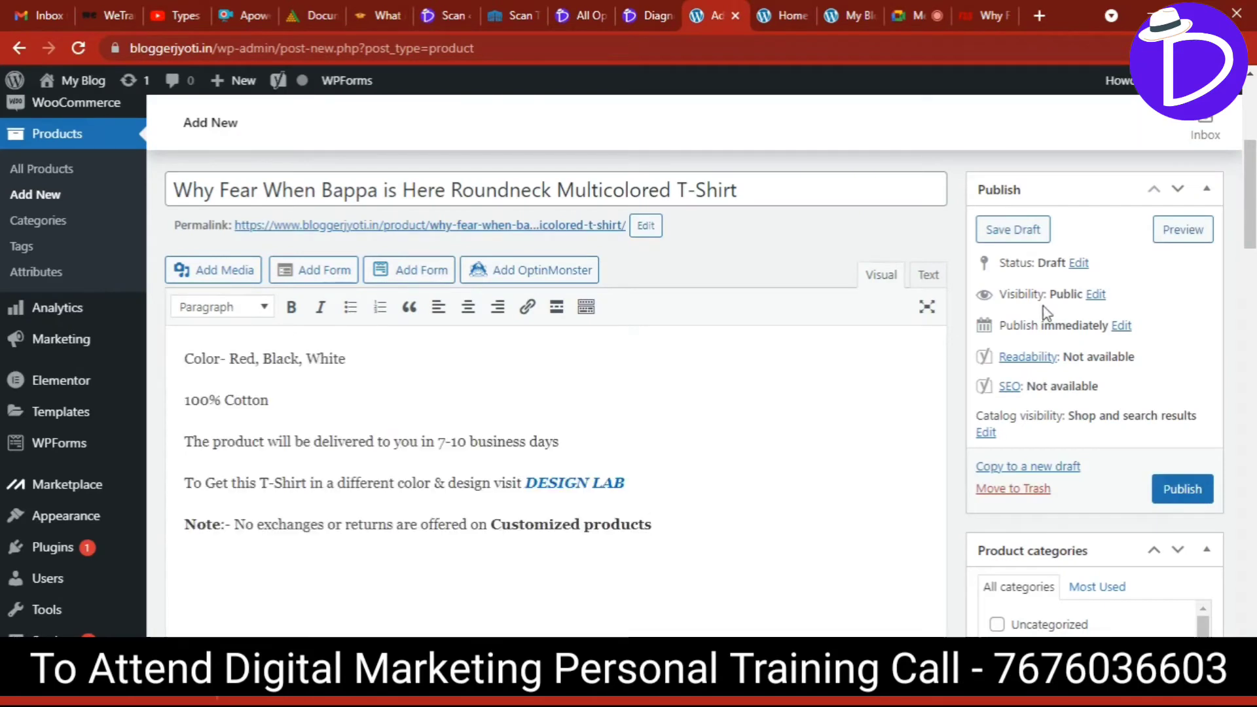
# Set the product type in the product data section to Variable product.
pyautogui.scroll(-6, 1046, 313)
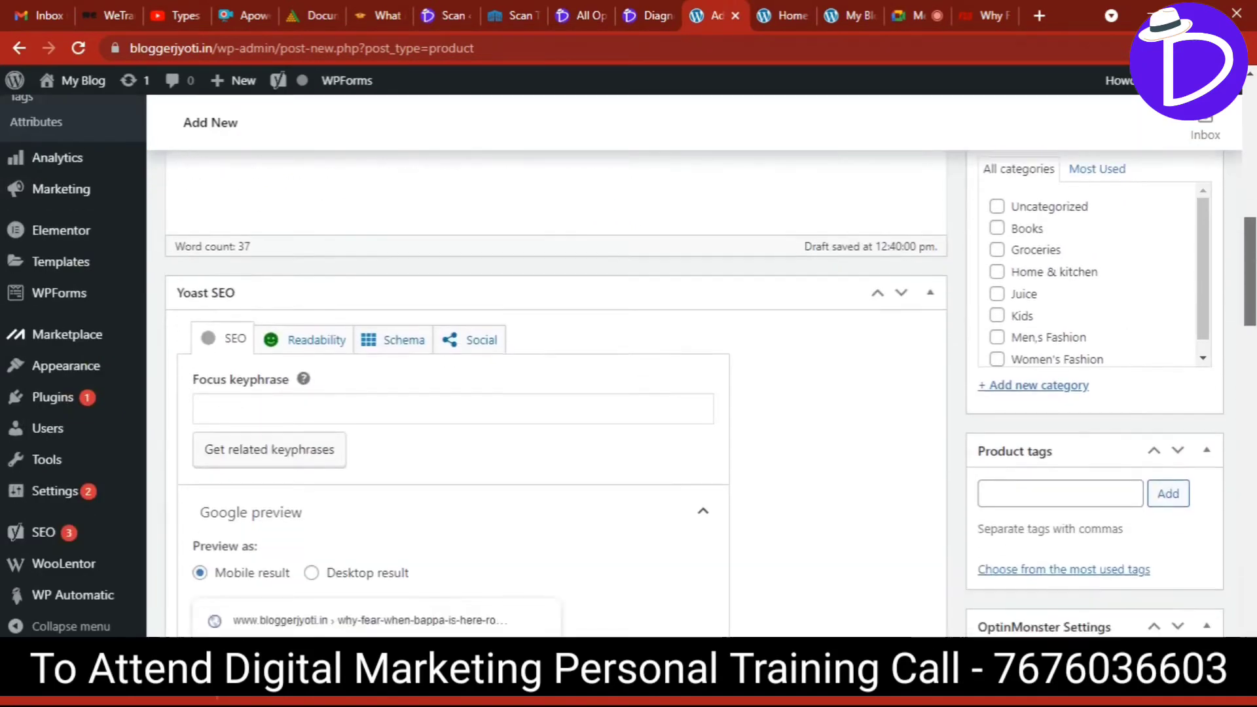
pyautogui.scroll(-9, 717, 394)
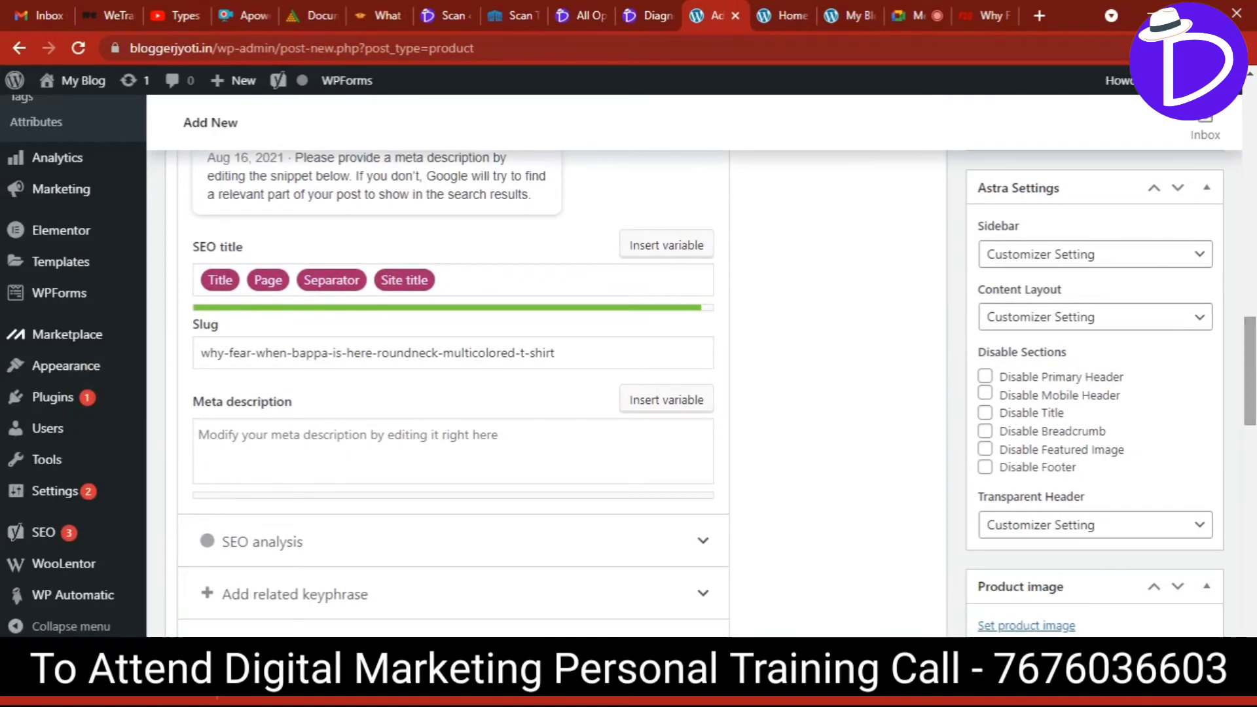
pyautogui.moveTo(1252, 388); pyautogui.dragTo(1253, 497)
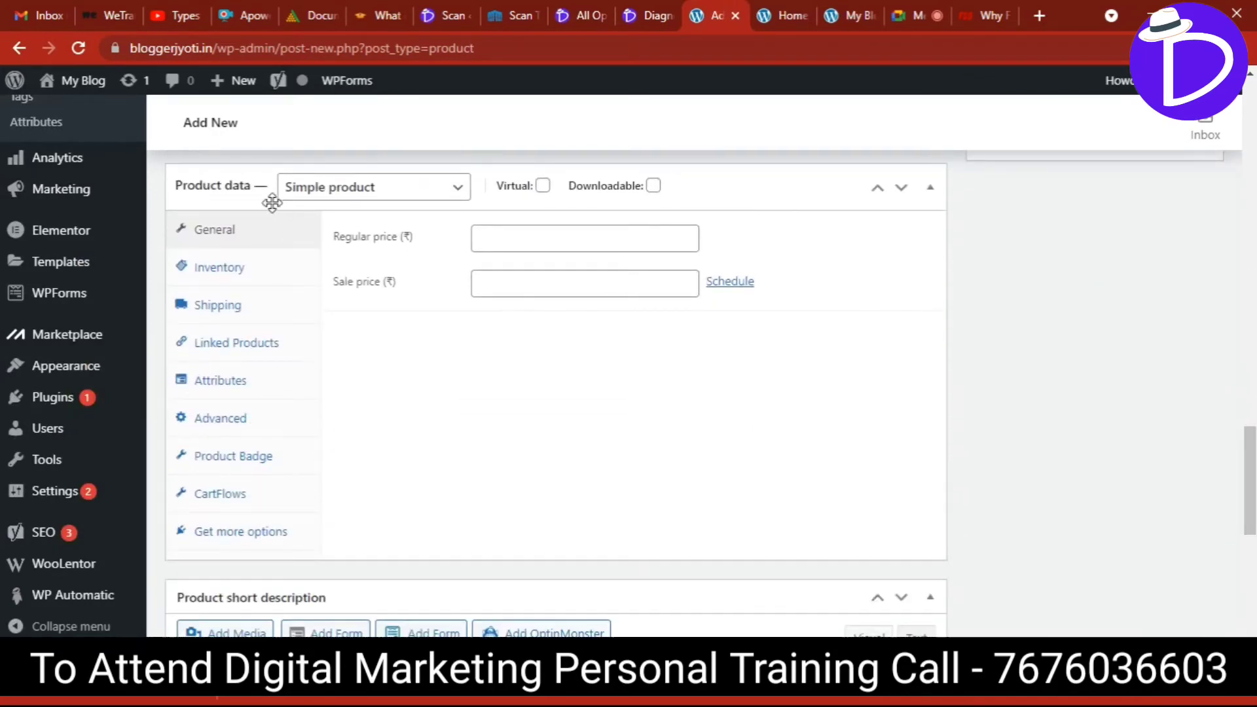
pyautogui.click(341, 191)
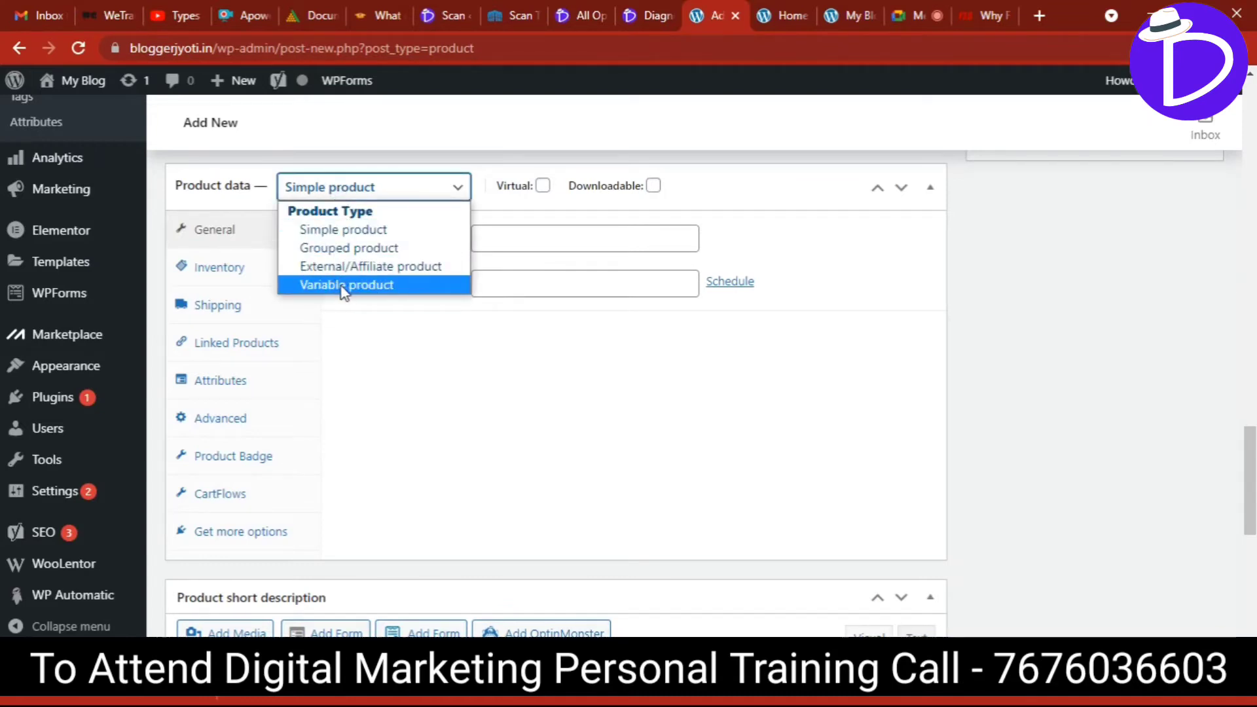
pyautogui.click(343, 286)
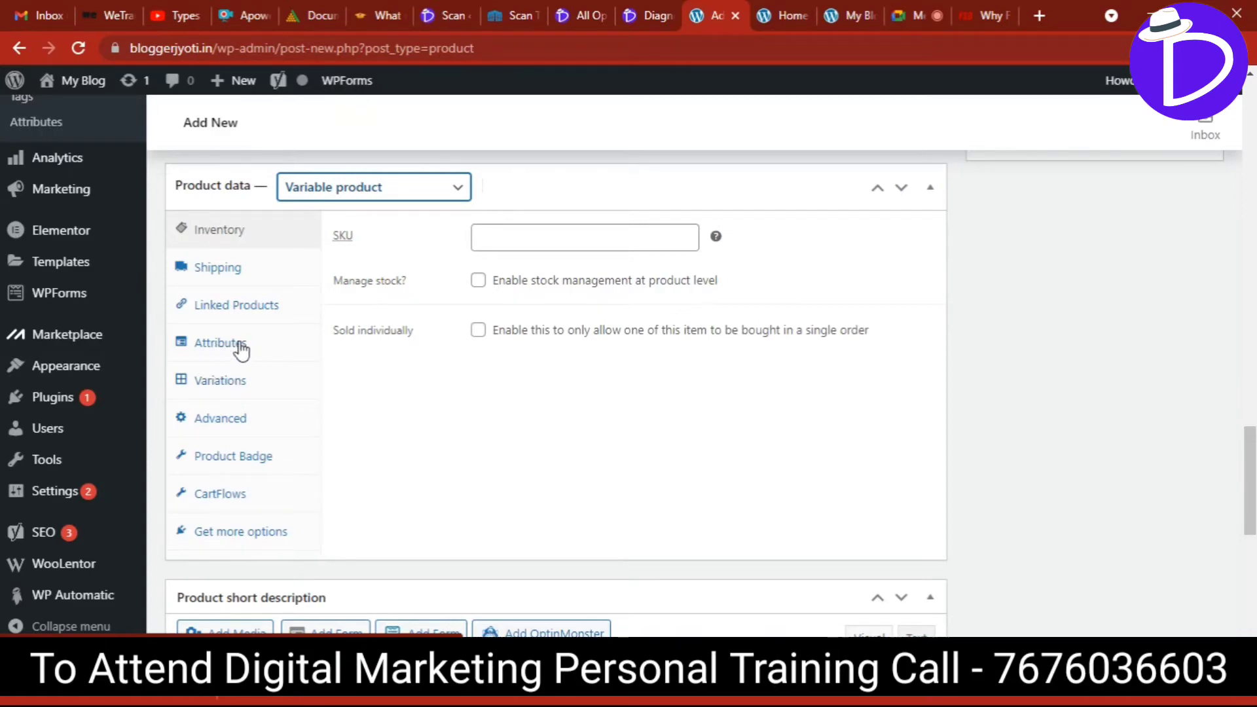
# Check the product's variation settings and add the existing Color attribute to the product.
pyautogui.click(240, 388)
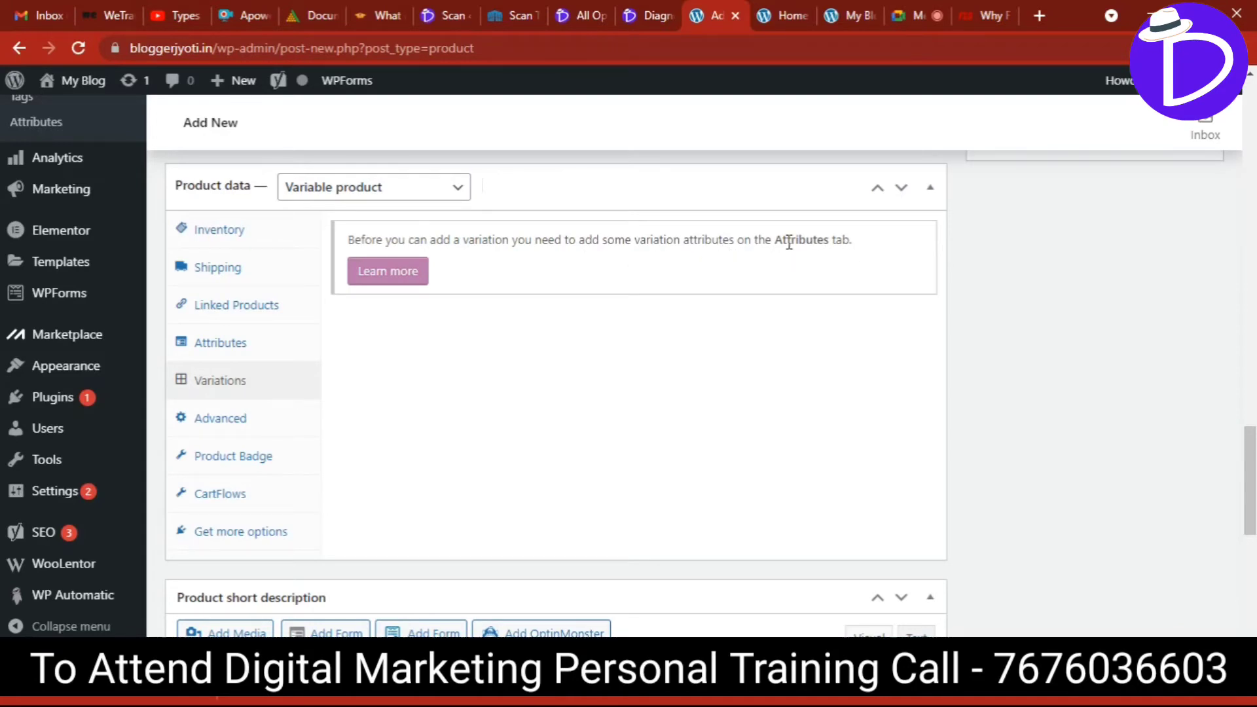
pyautogui.click(214, 353)
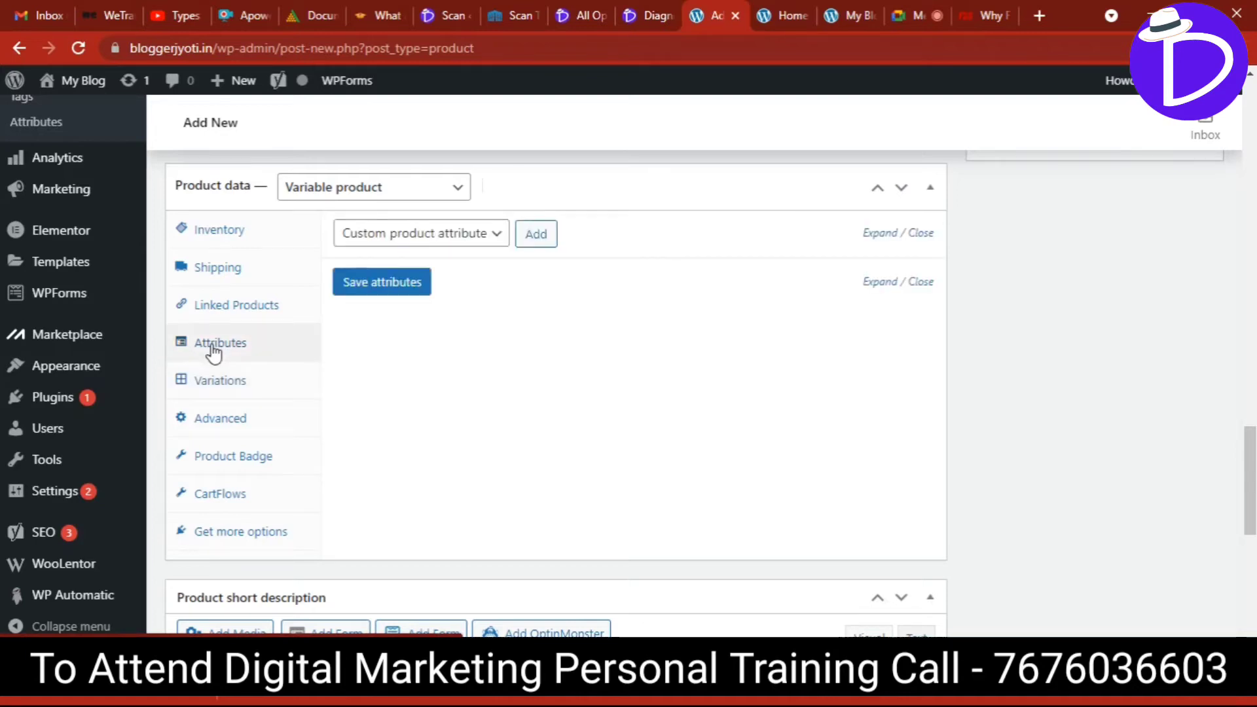
pyautogui.click(494, 236)
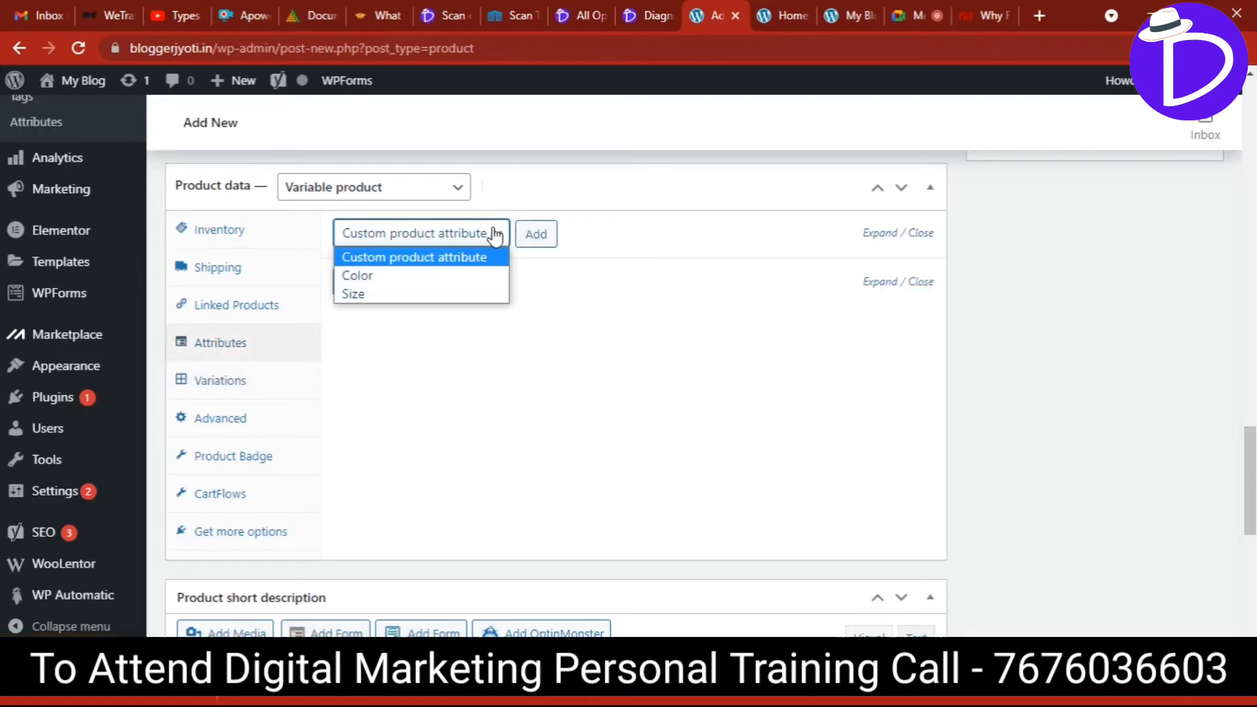
pyautogui.click(367, 280)
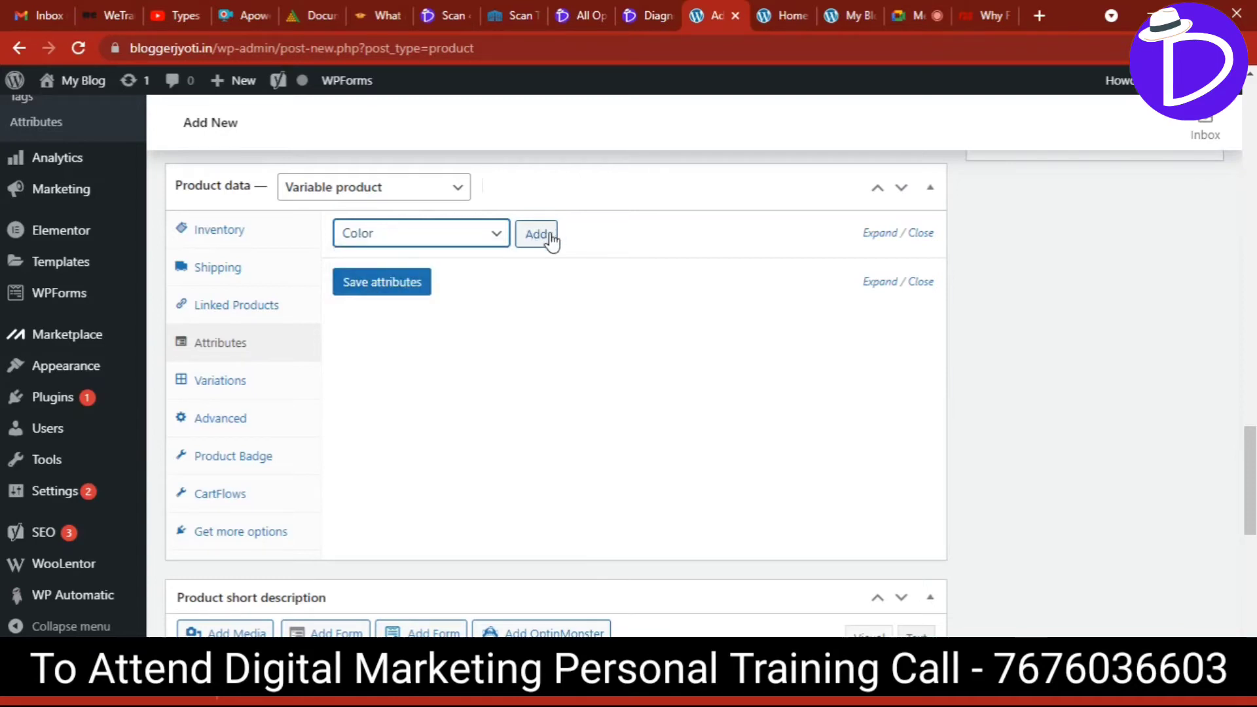
pyautogui.click(548, 241)
pyautogui.scroll(1, 563, 327)
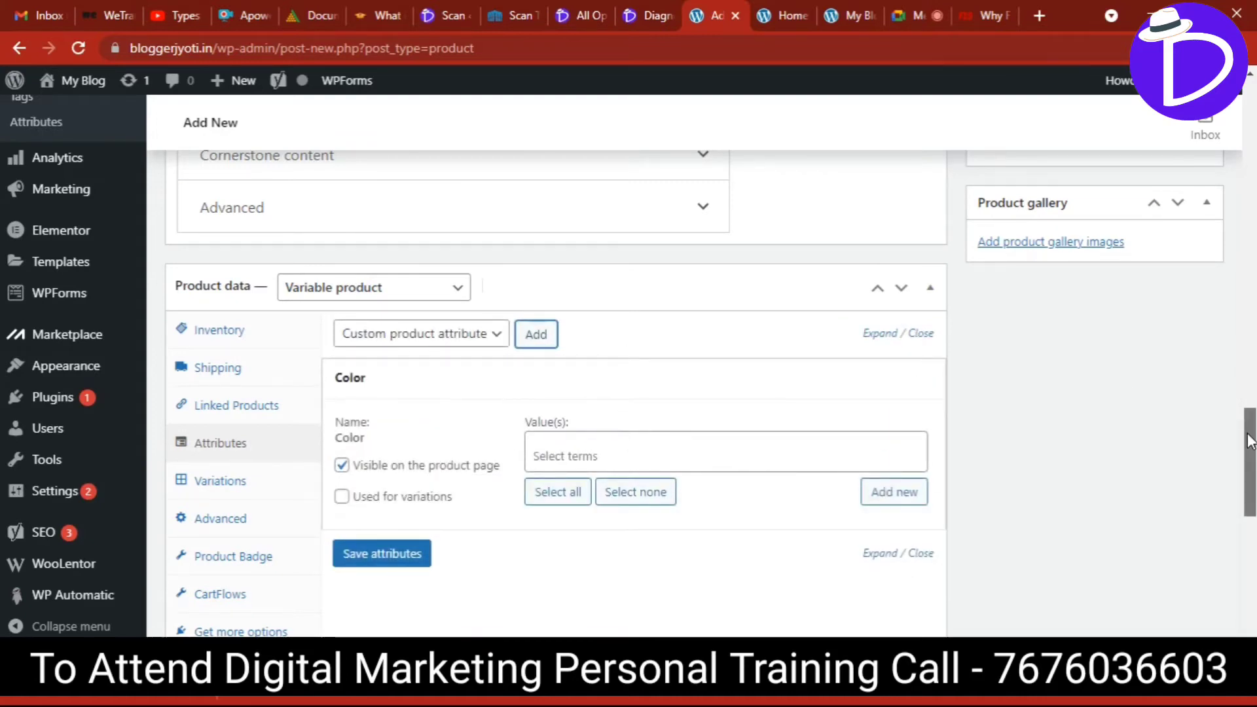
pyautogui.moveTo(1250, 458); pyautogui.dragTo(1250, 480)
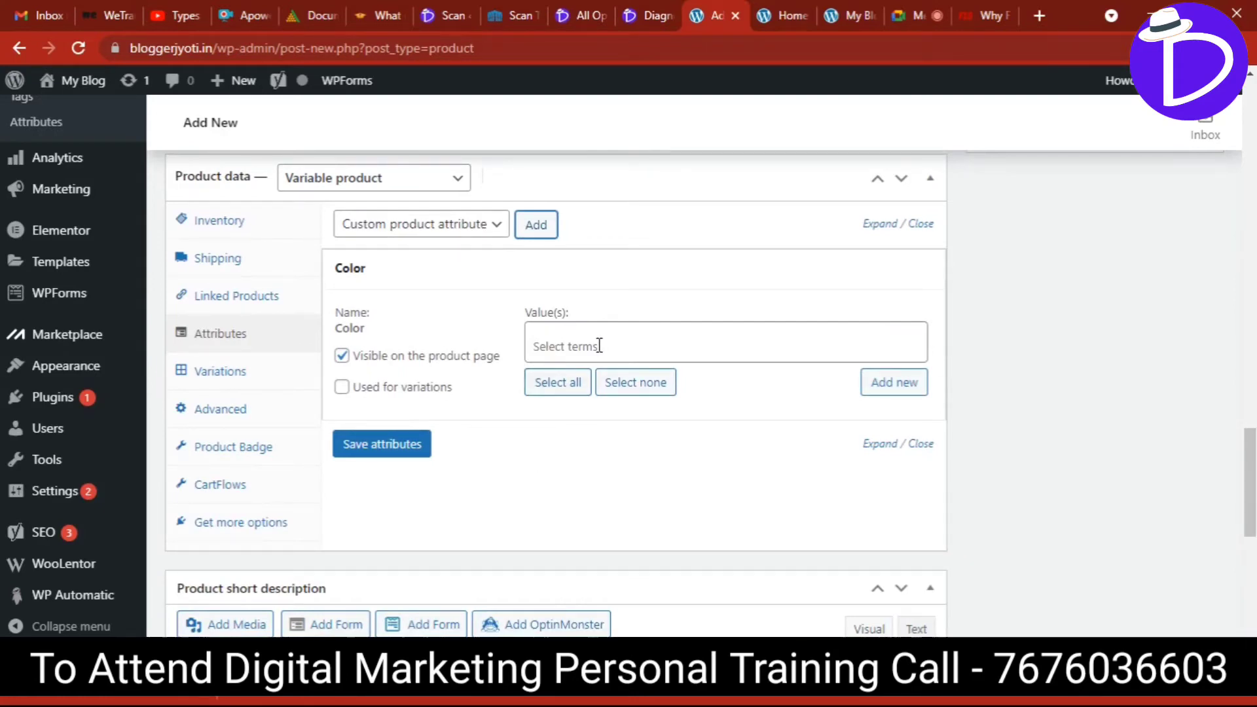
pyautogui.click(574, 345)
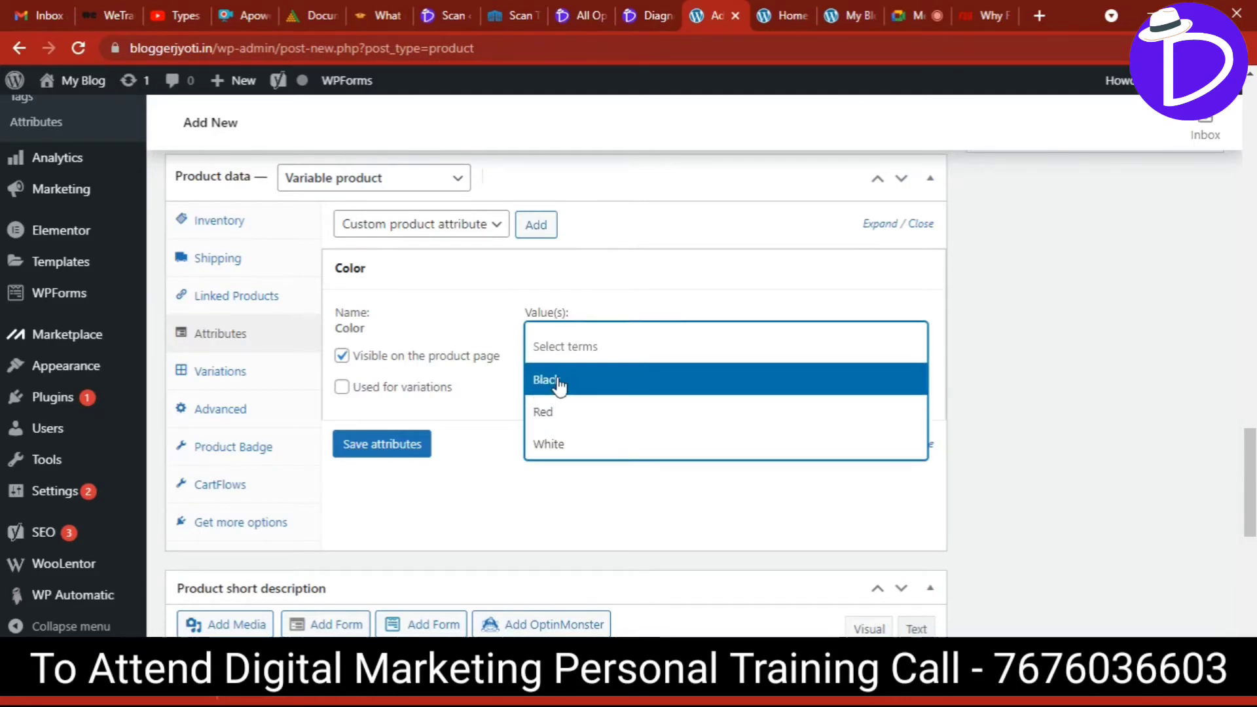
pyautogui.click(558, 385)
pyautogui.click(593, 342)
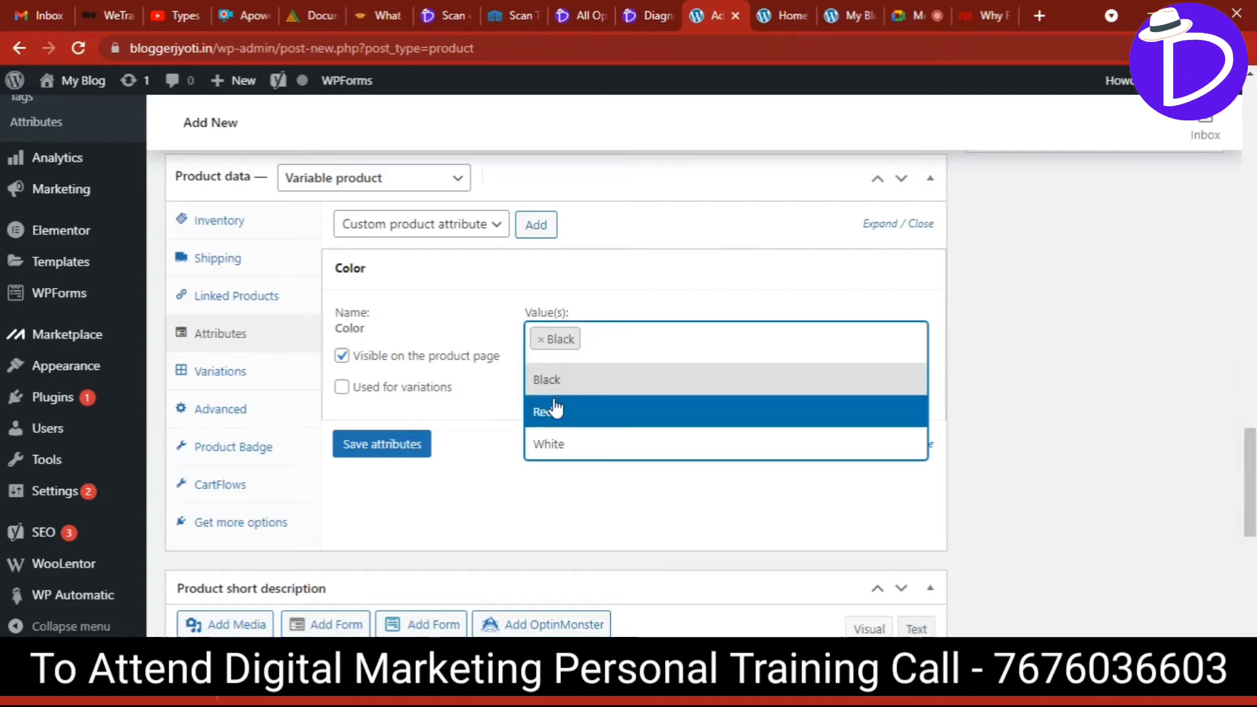
pyautogui.click(555, 411)
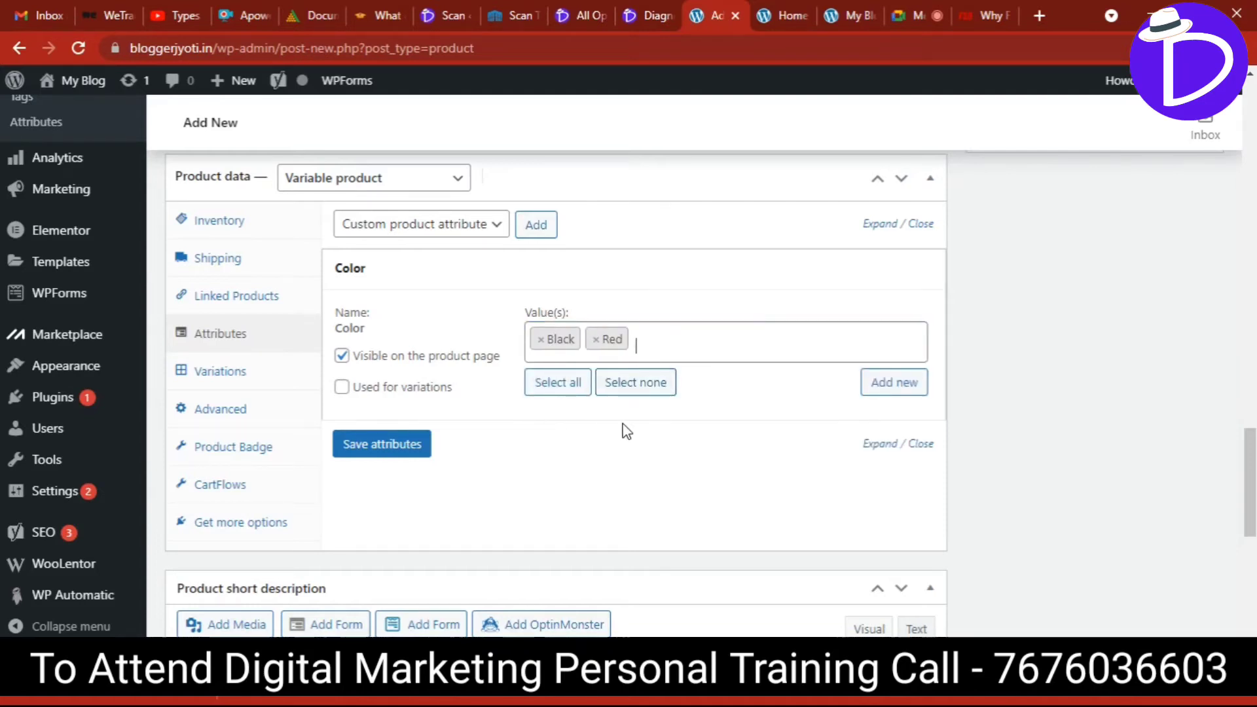
pyautogui.click(653, 337)
pyautogui.click(556, 388)
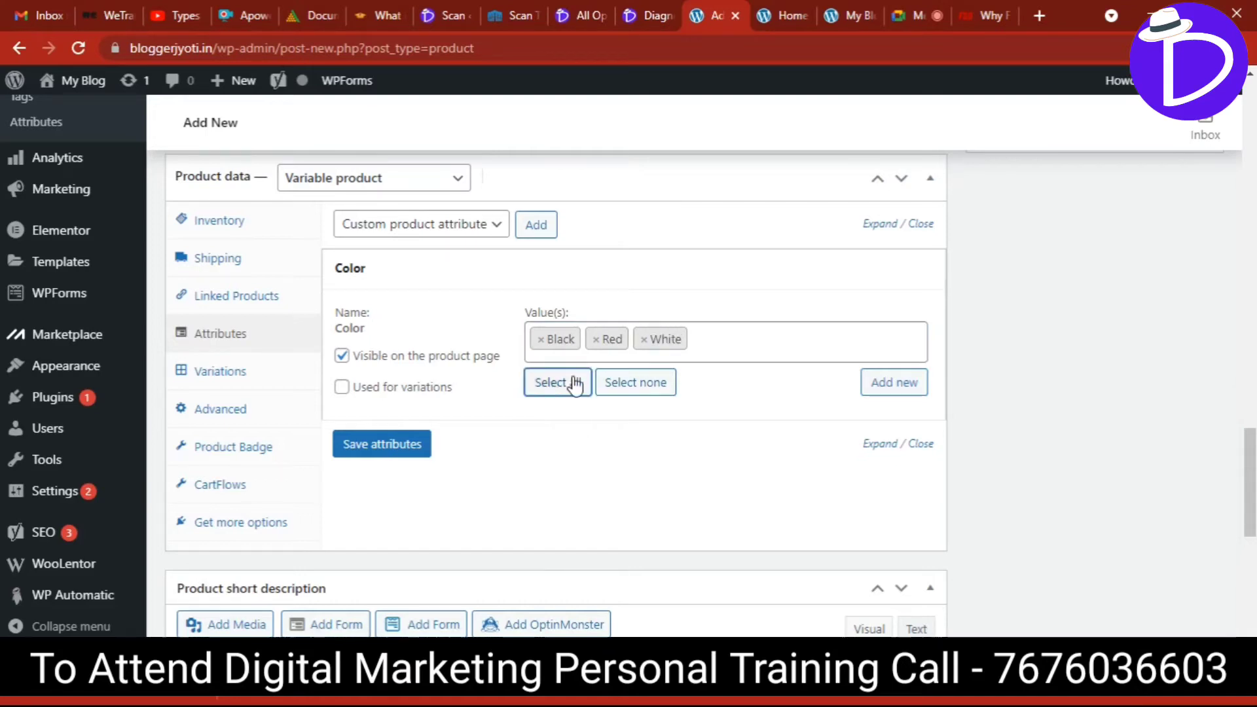
pyautogui.click(539, 339)
pyautogui.click(540, 340)
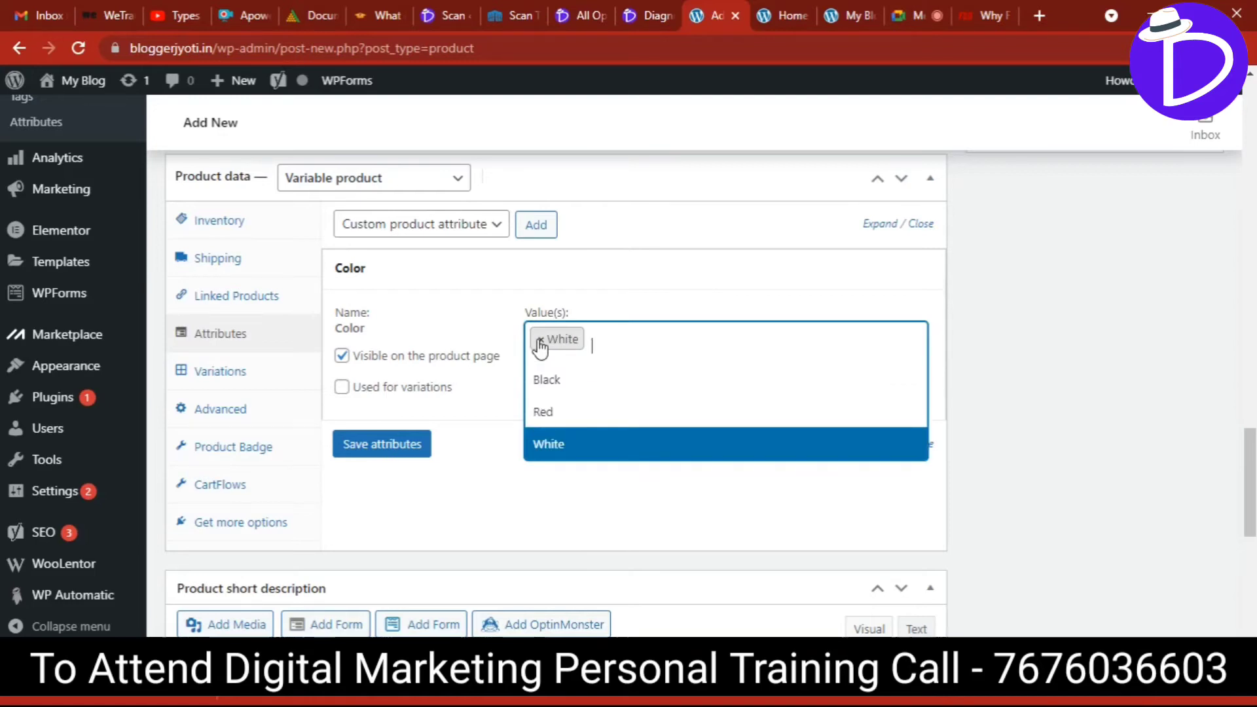
pyautogui.click(539, 341)
pyautogui.click(584, 523)
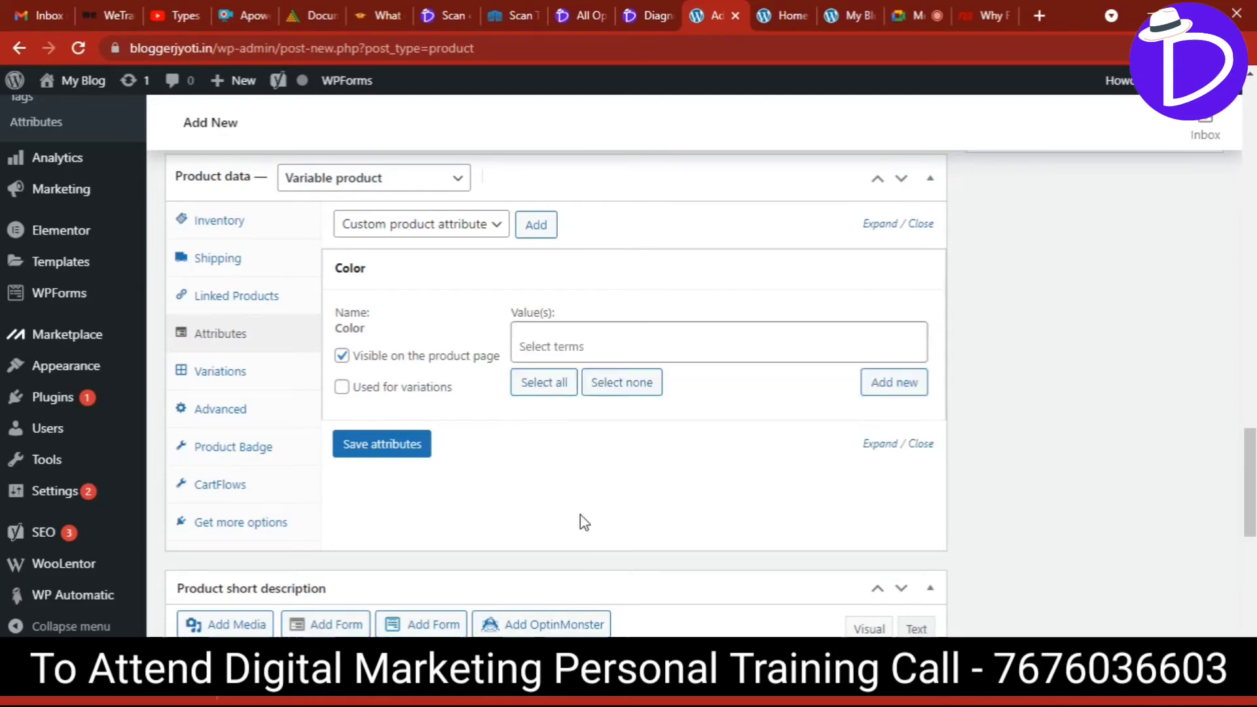
# Assign all the Color terms, Black, Red and White, as the attribute's values.
pyautogui.click(547, 389)
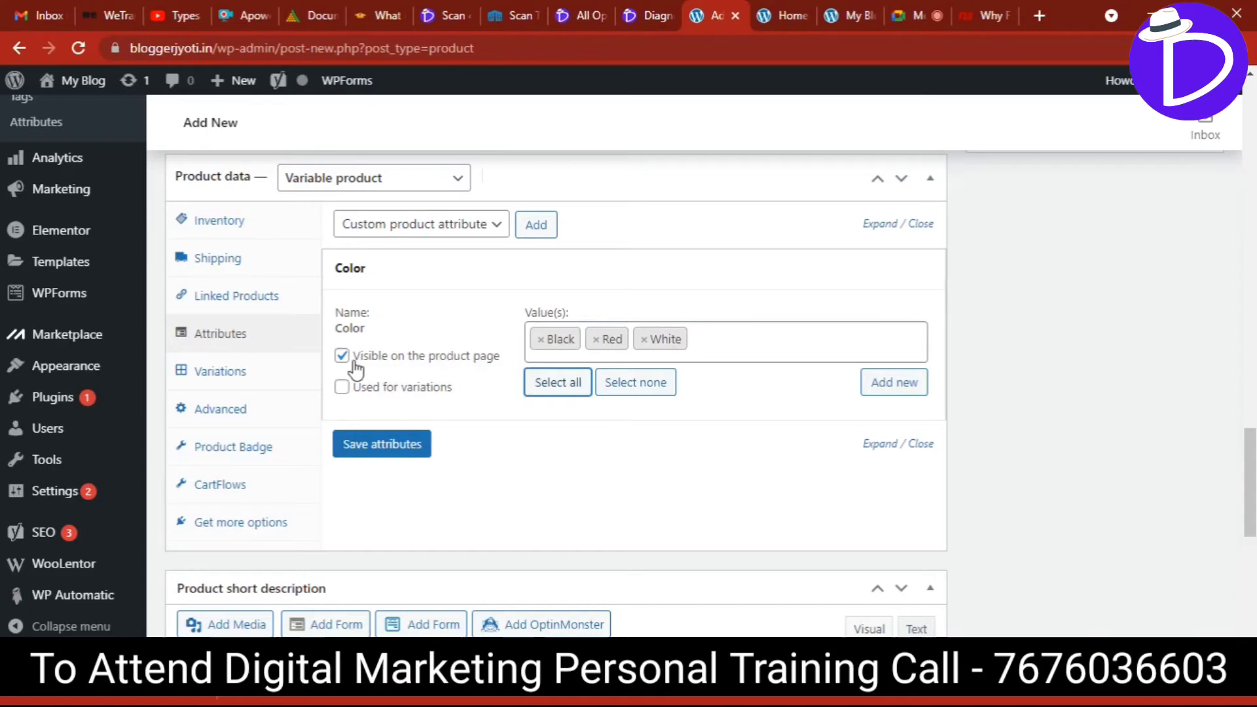
# Examine how the reference T-shirt page offers size and color choices, and switch its displayed color to Red.
pyautogui.click(978, 10)
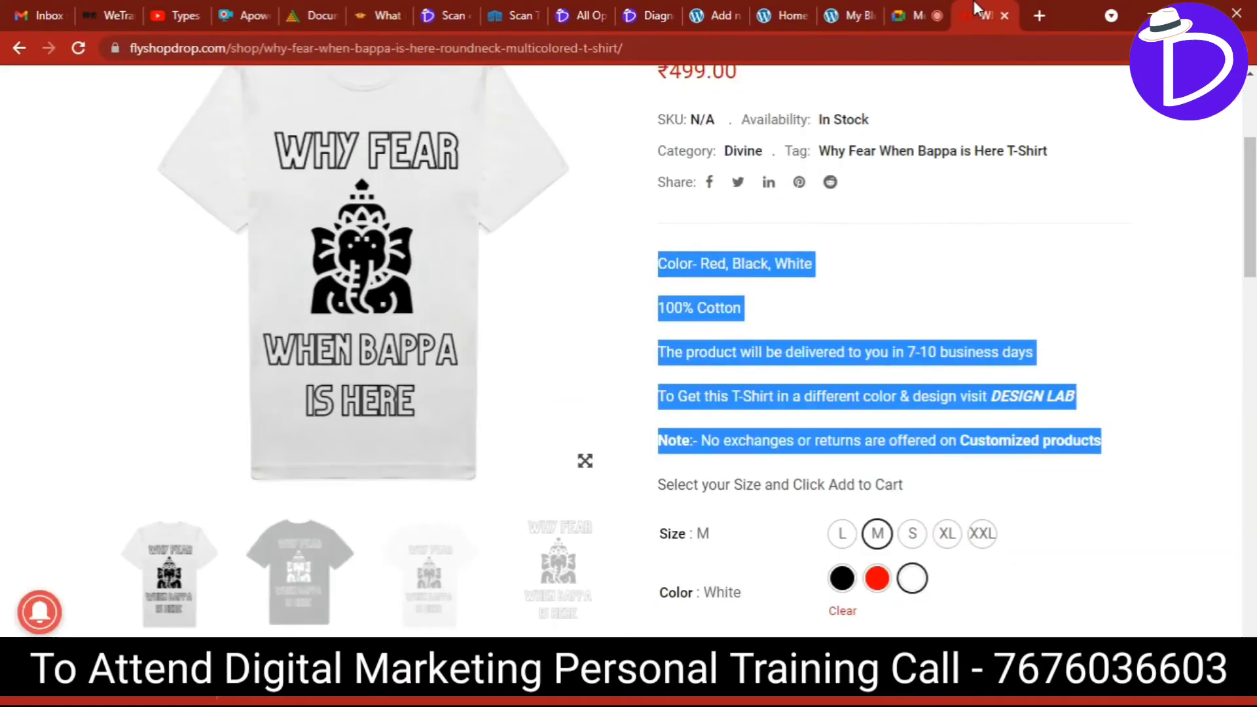
pyautogui.click(1113, 302)
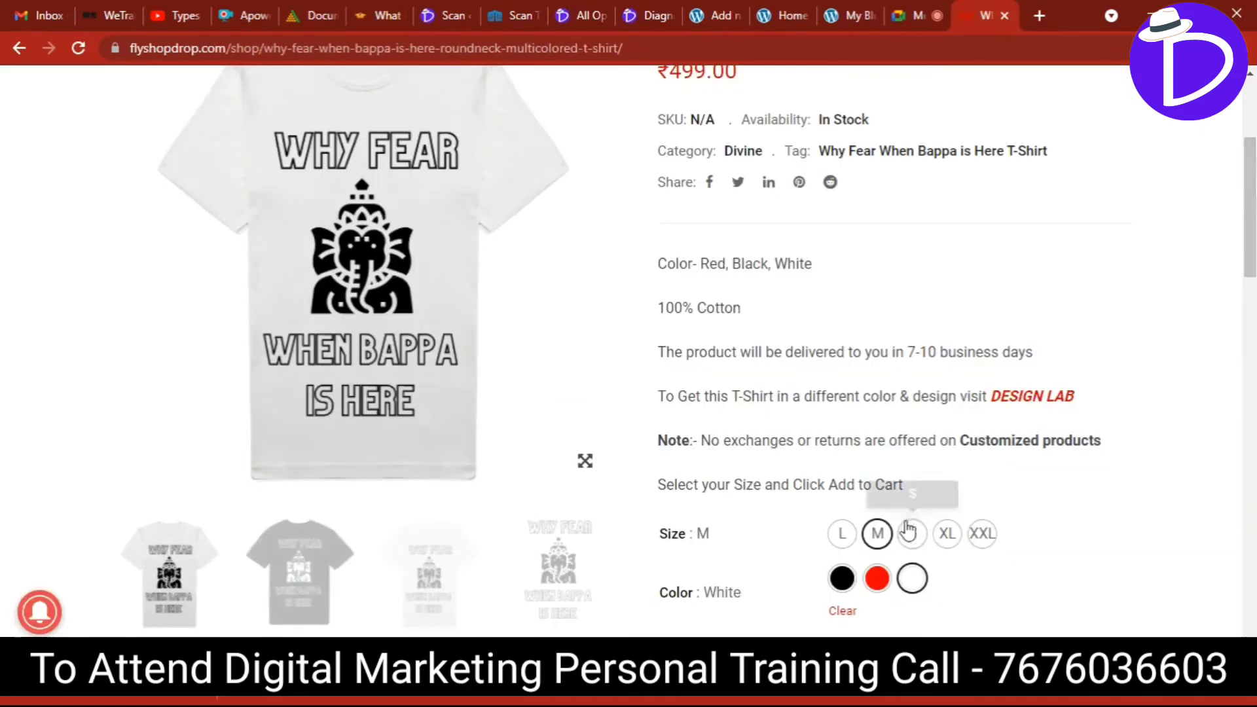
pyautogui.click(738, 6)
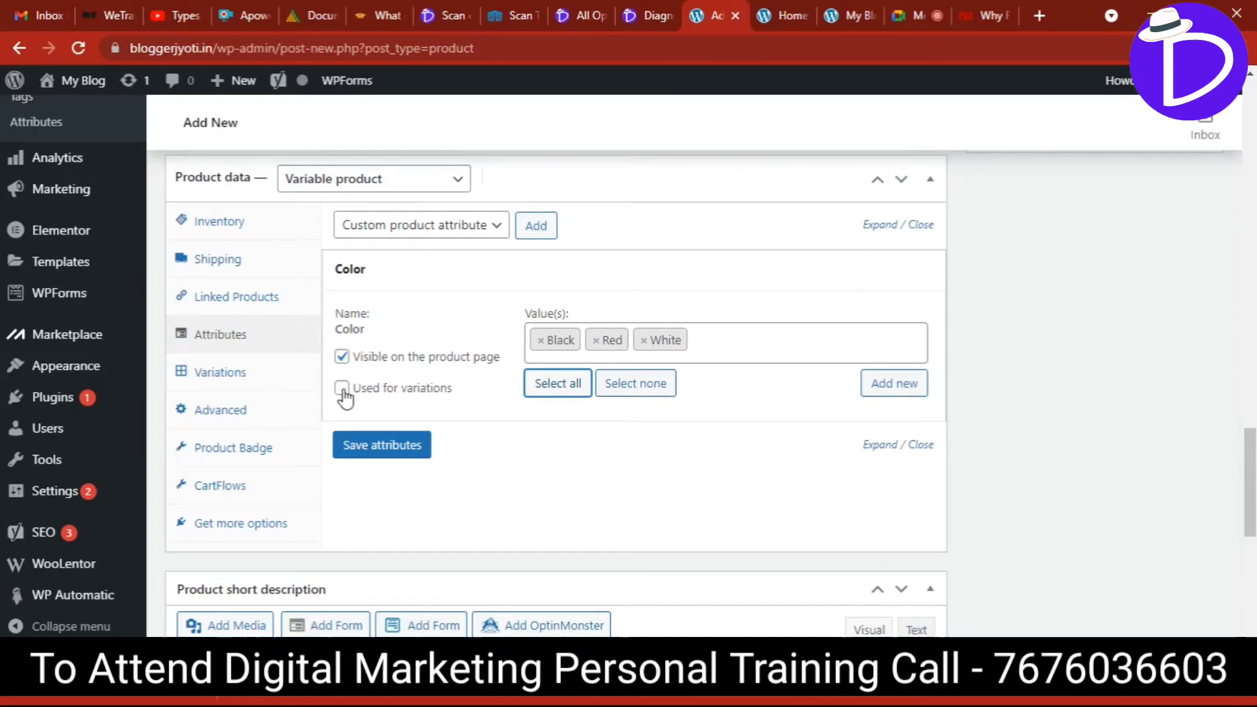
pyautogui.click(985, 15)
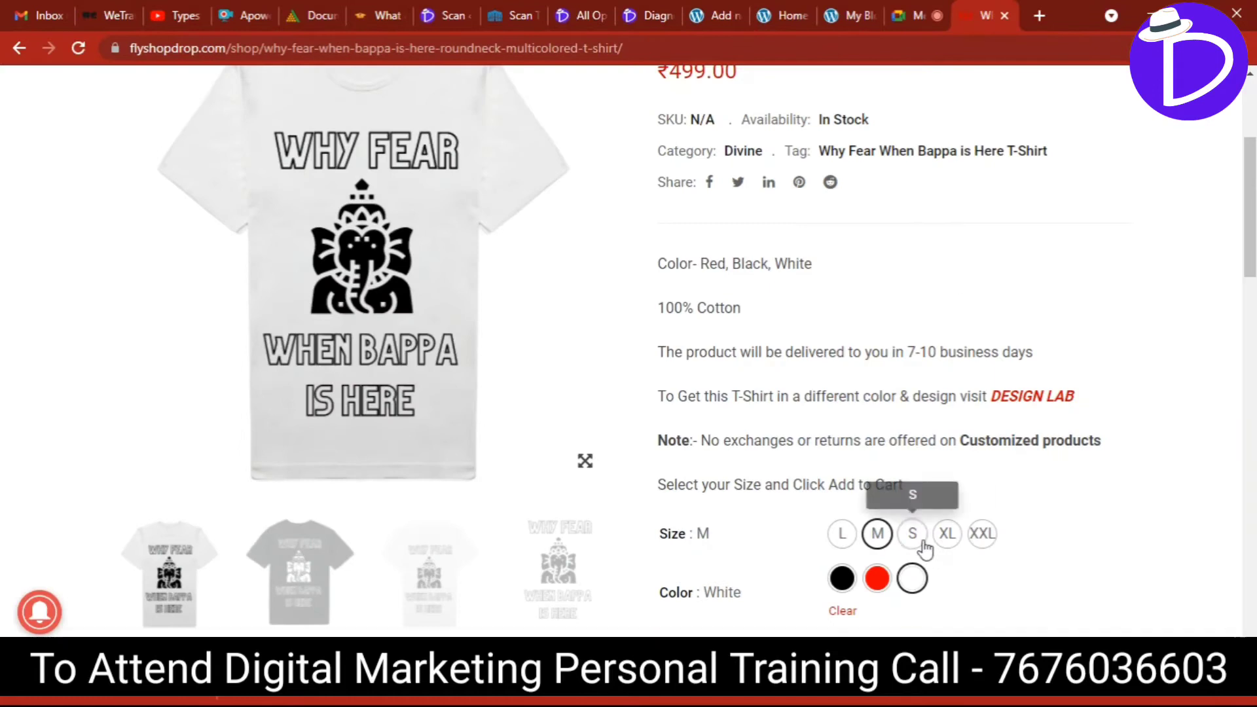
pyautogui.click(876, 578)
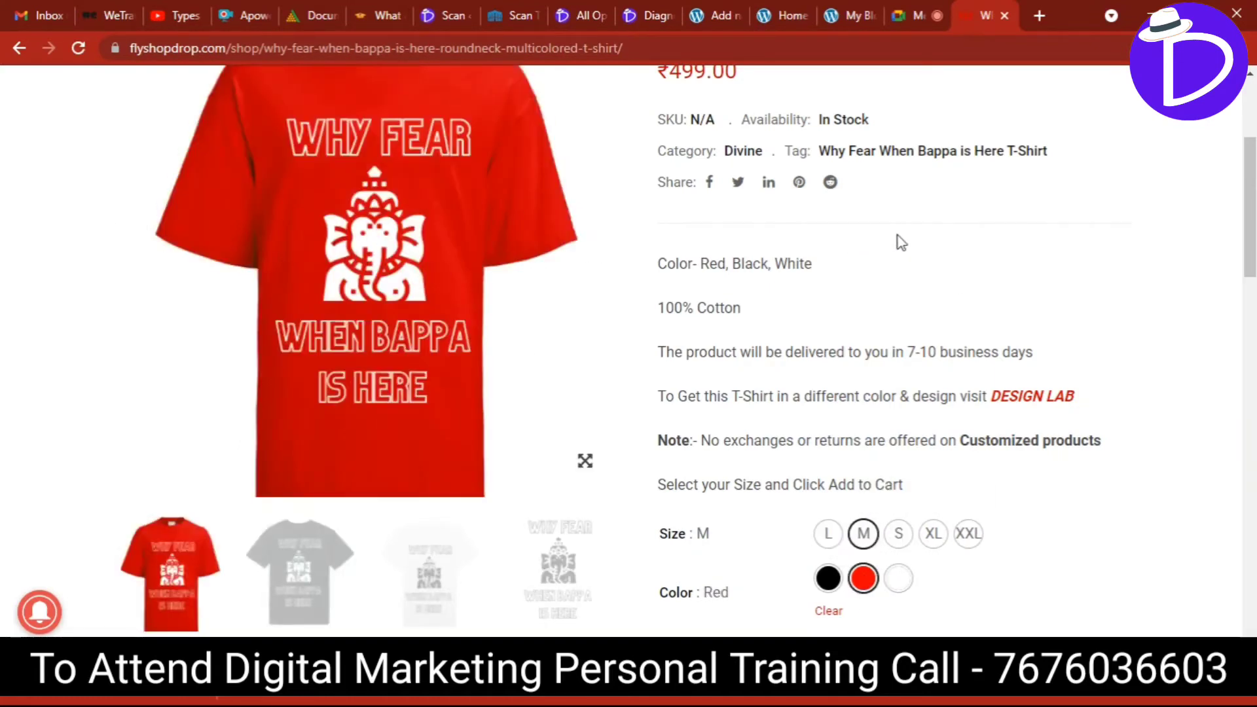
# Return to the new product, enable the Color attribute for variations, and save the attributes.
pyautogui.click(729, 6)
pyautogui.click(342, 389)
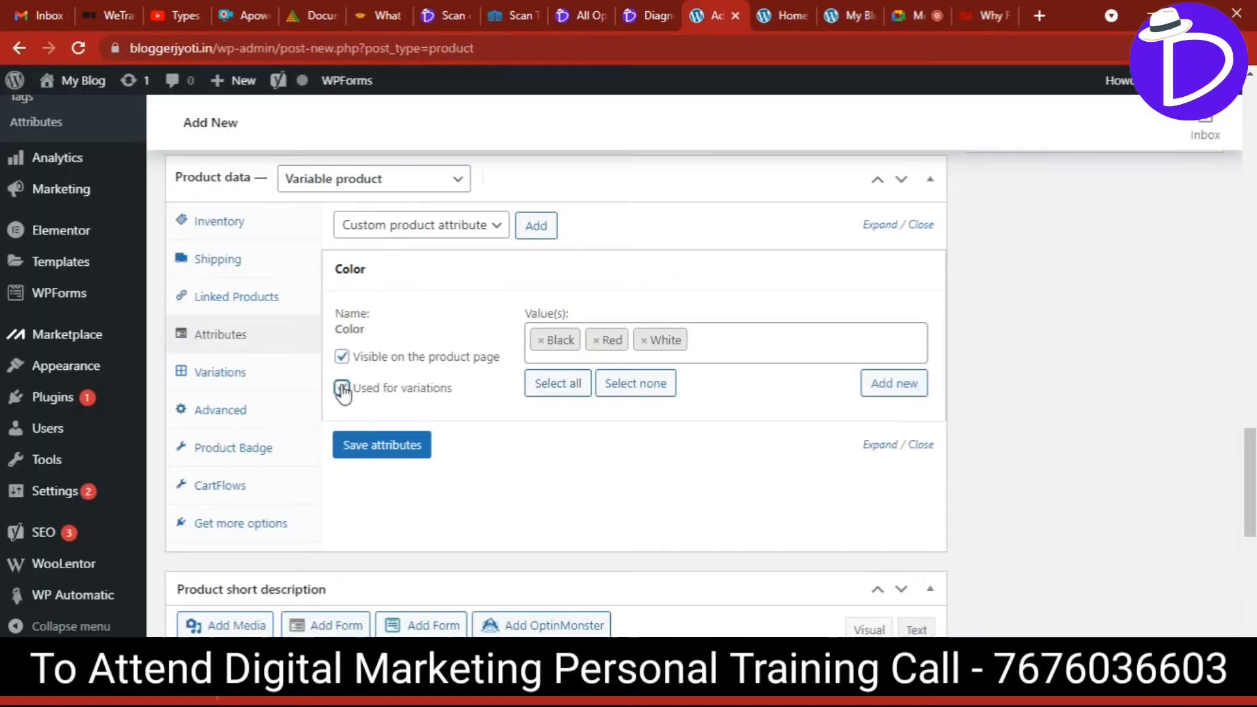
pyautogui.click(393, 454)
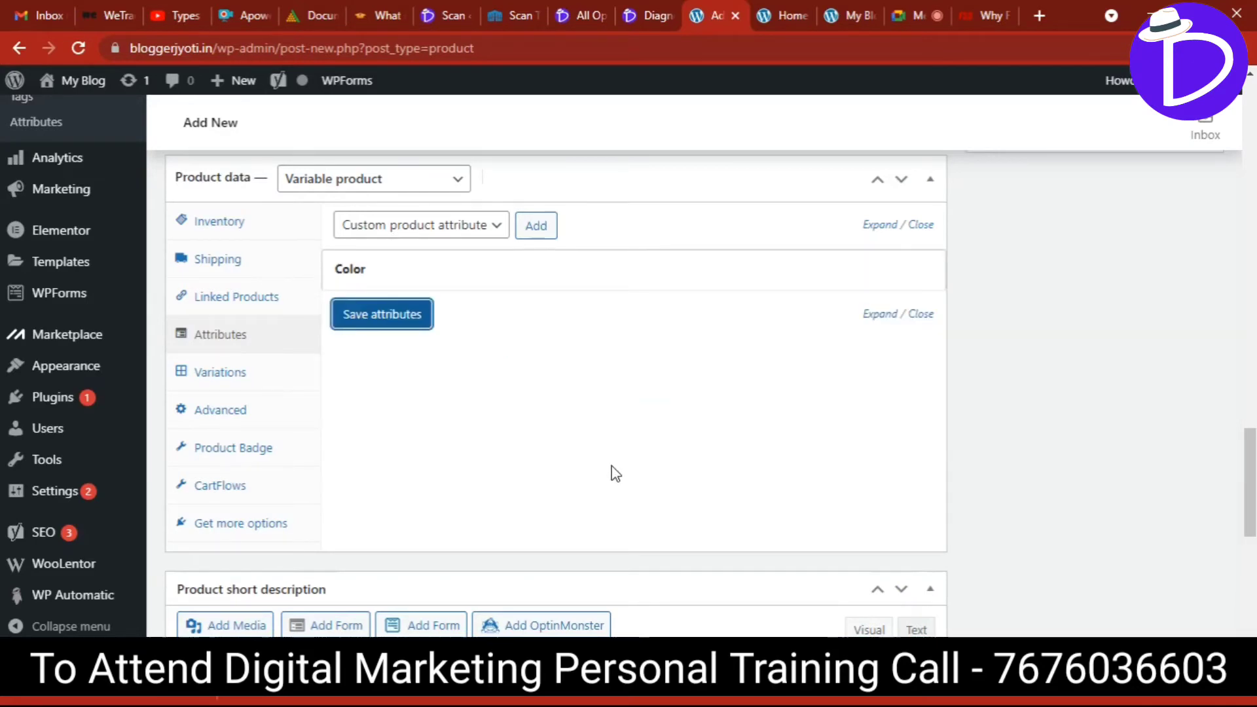
# Add the Size attribute with all terms L, M, S, XL and XXL, enable it for variations, and save the attributes.
pyautogui.click(435, 228)
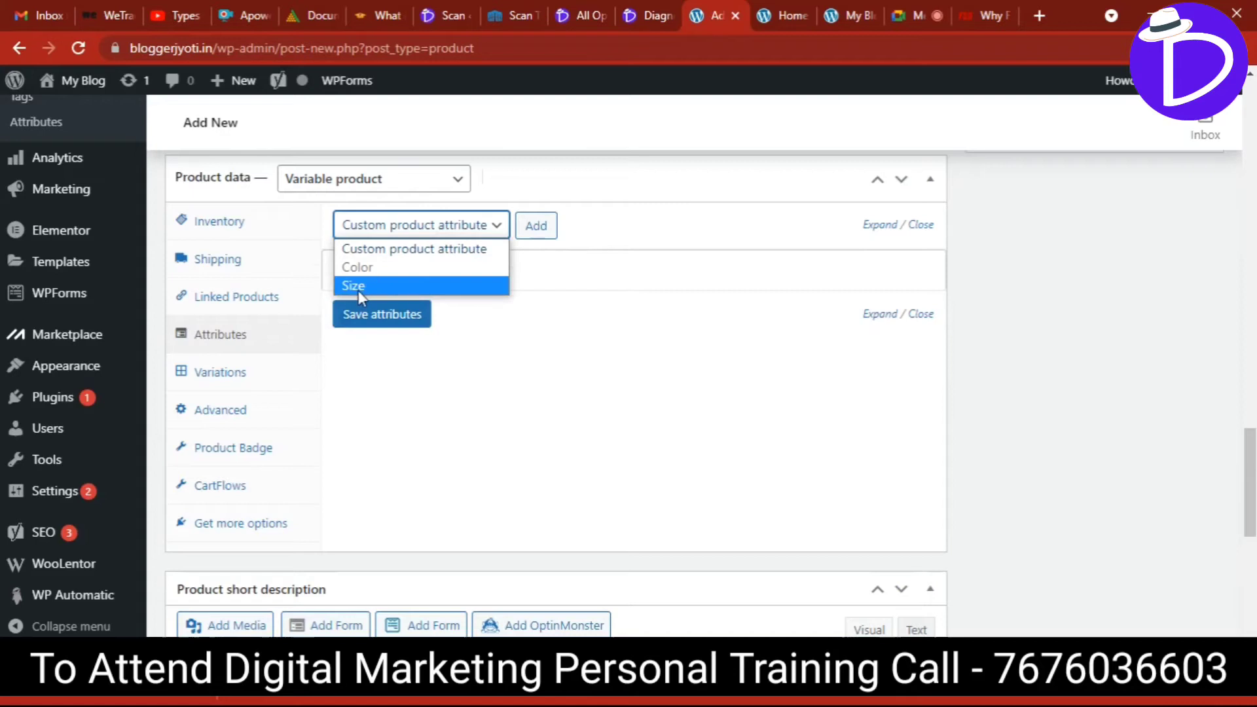
pyautogui.click(359, 289)
pyautogui.click(534, 226)
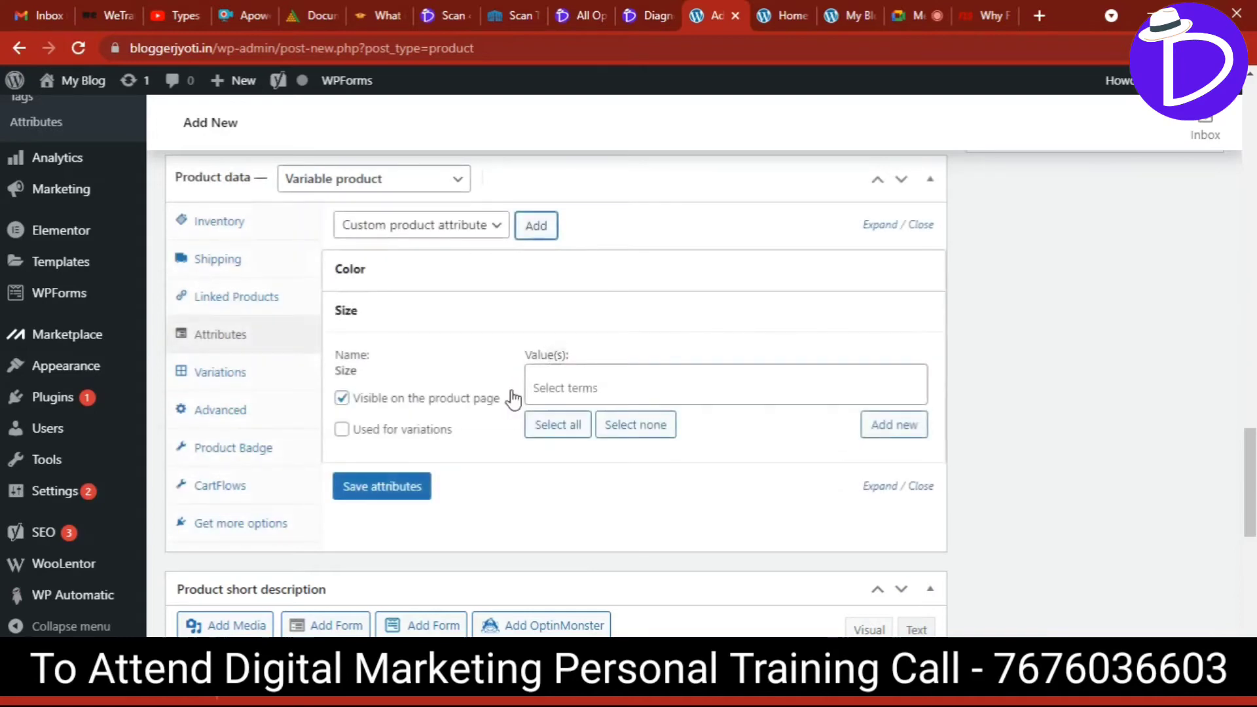
pyautogui.click(557, 427)
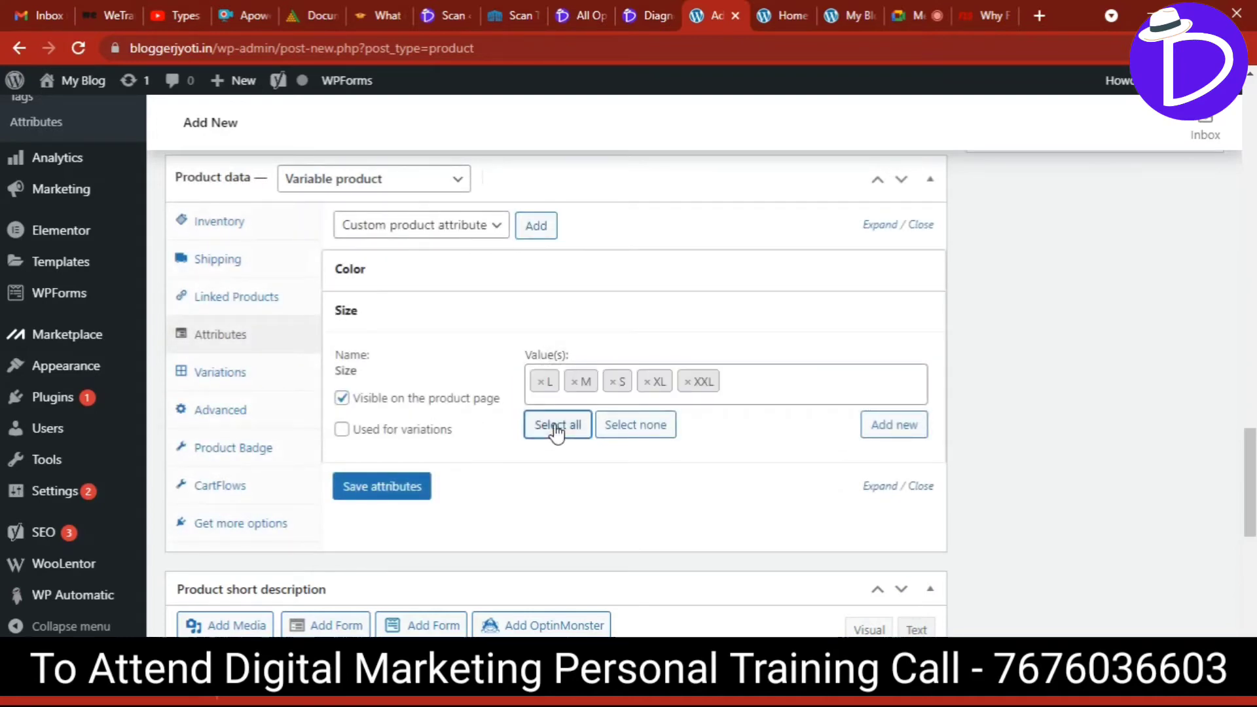
pyautogui.click(341, 430)
pyautogui.click(392, 494)
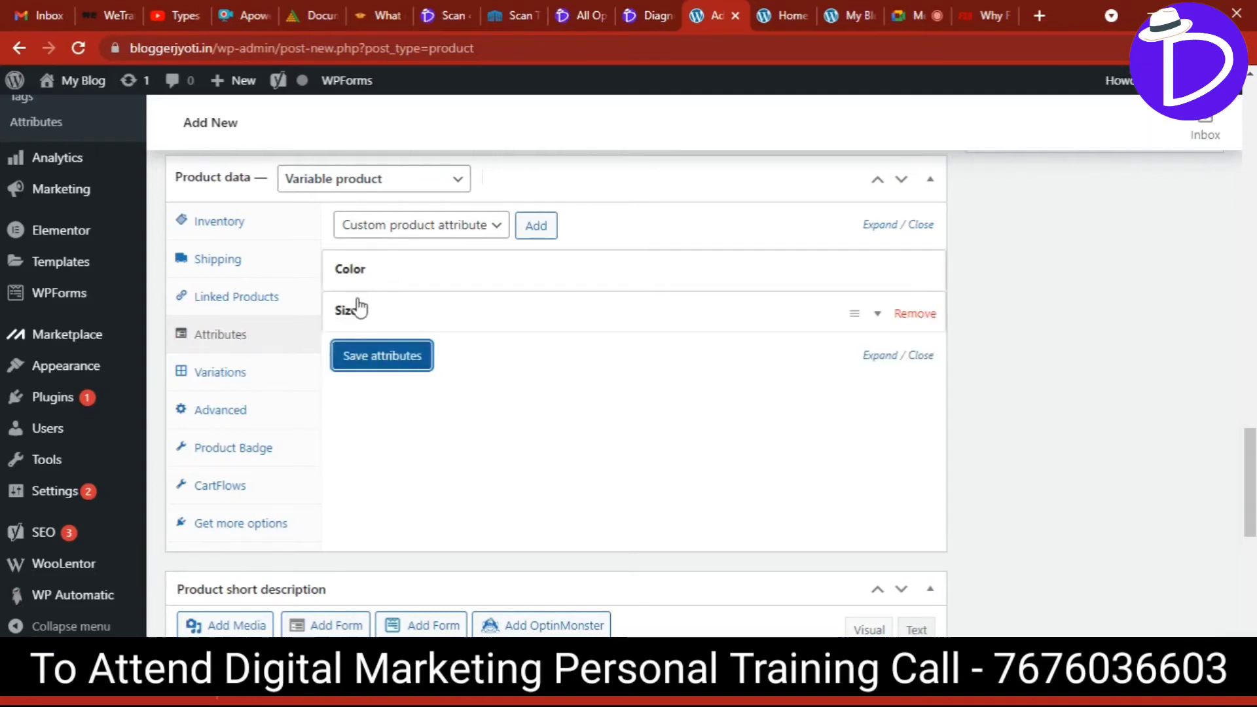
# Create the product's variations from all attributes, covering every combination of Color and Size.
pyautogui.click(228, 374)
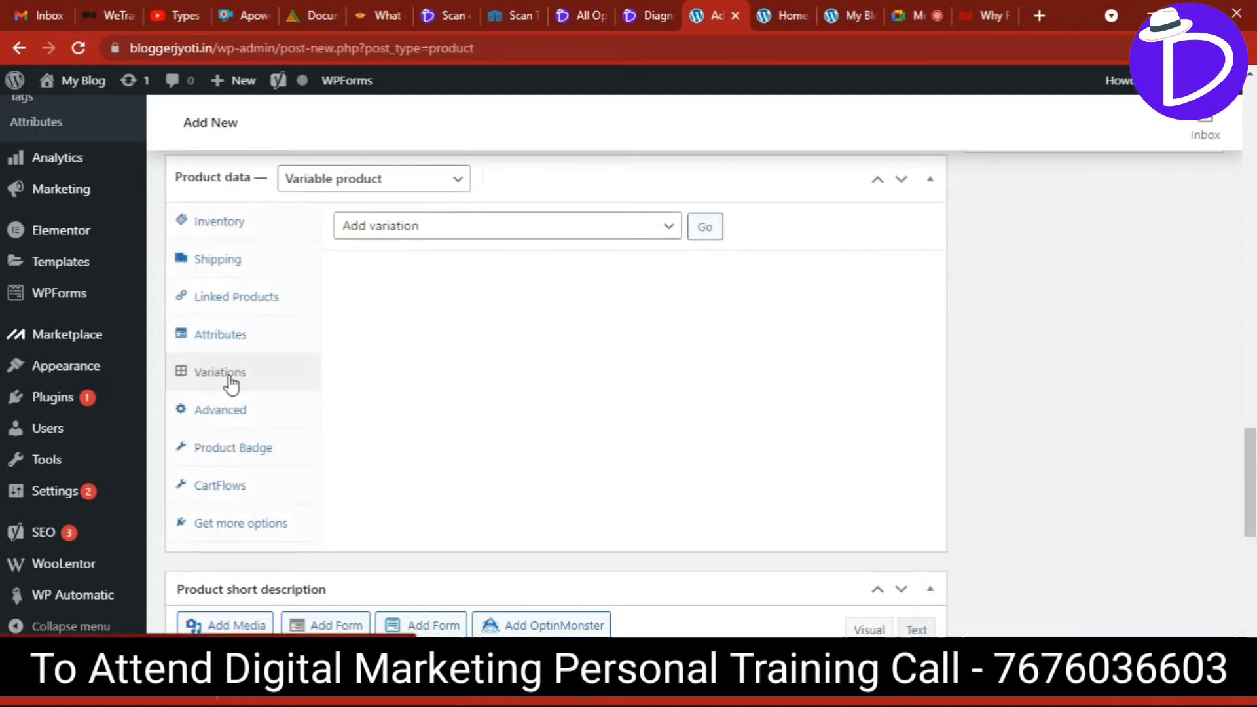
pyautogui.click(500, 229)
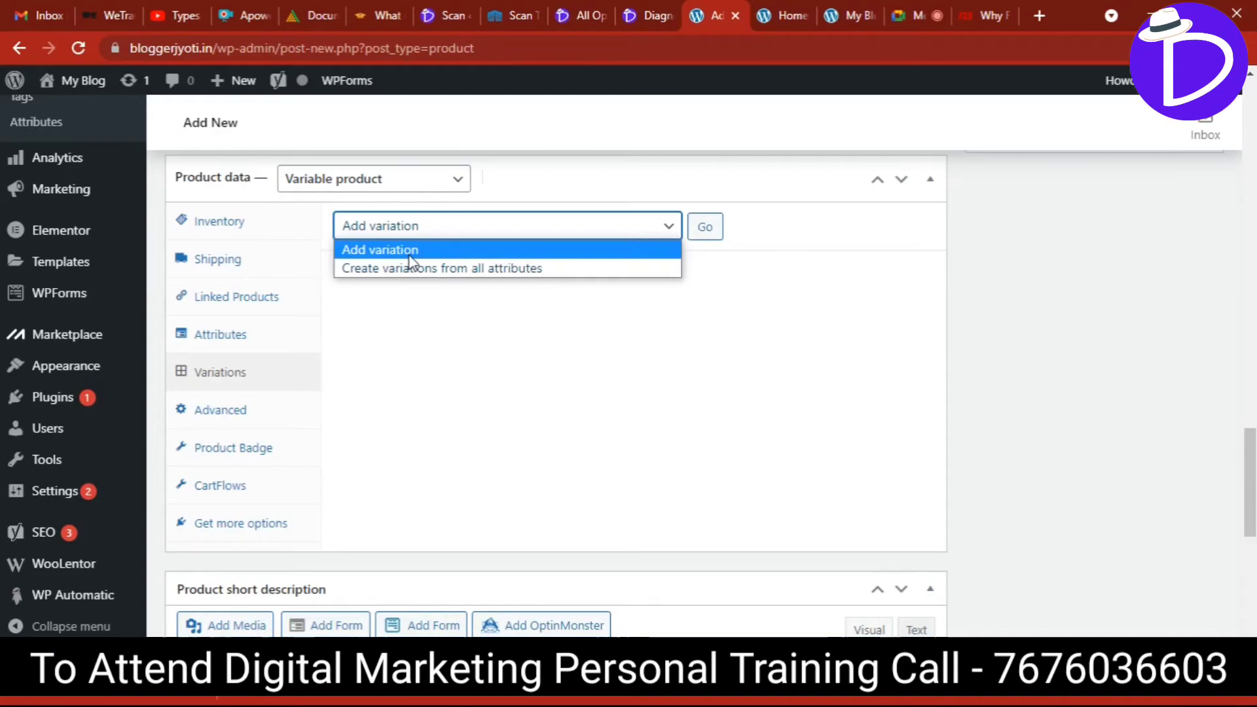
pyautogui.click(445, 269)
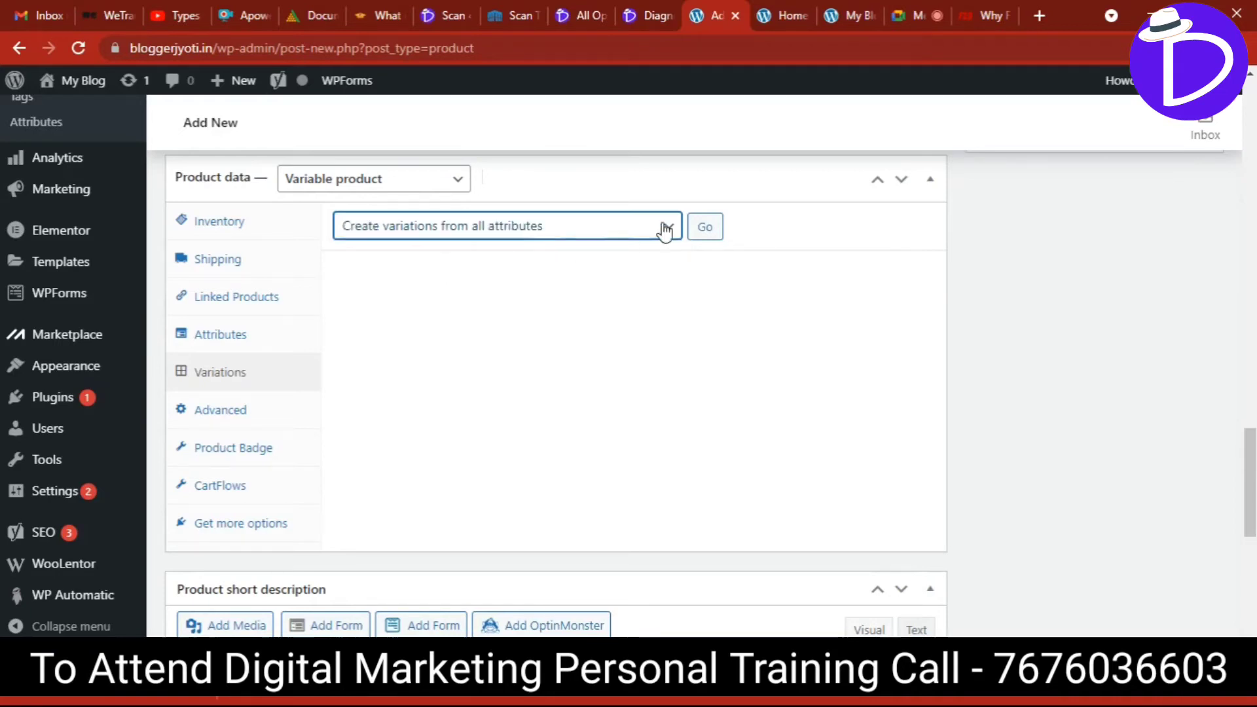
pyautogui.click(704, 226)
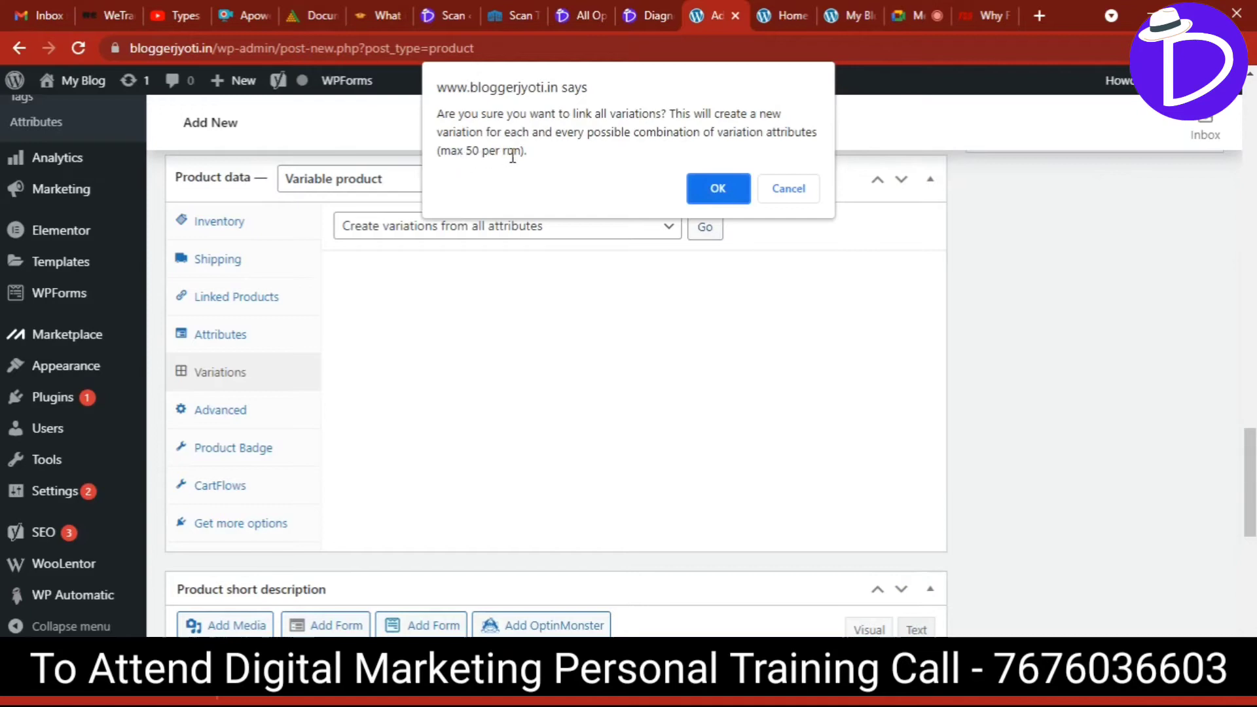
pyautogui.click(718, 189)
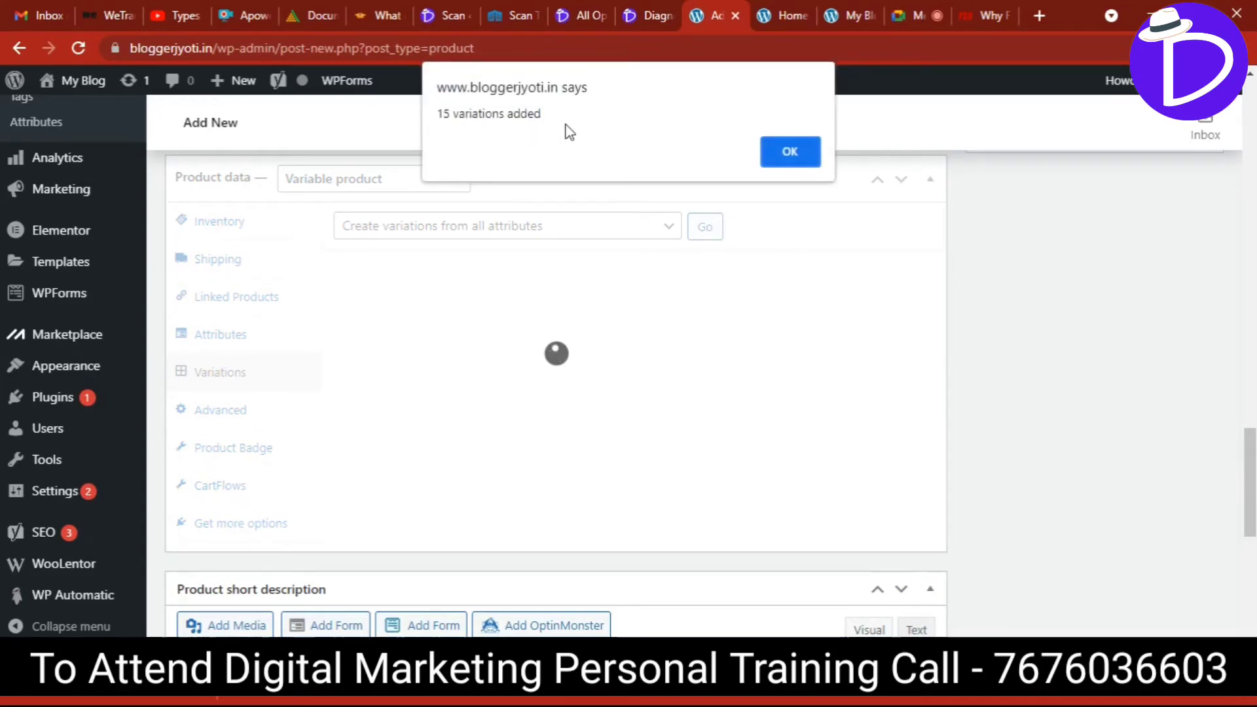
pyautogui.click(788, 154)
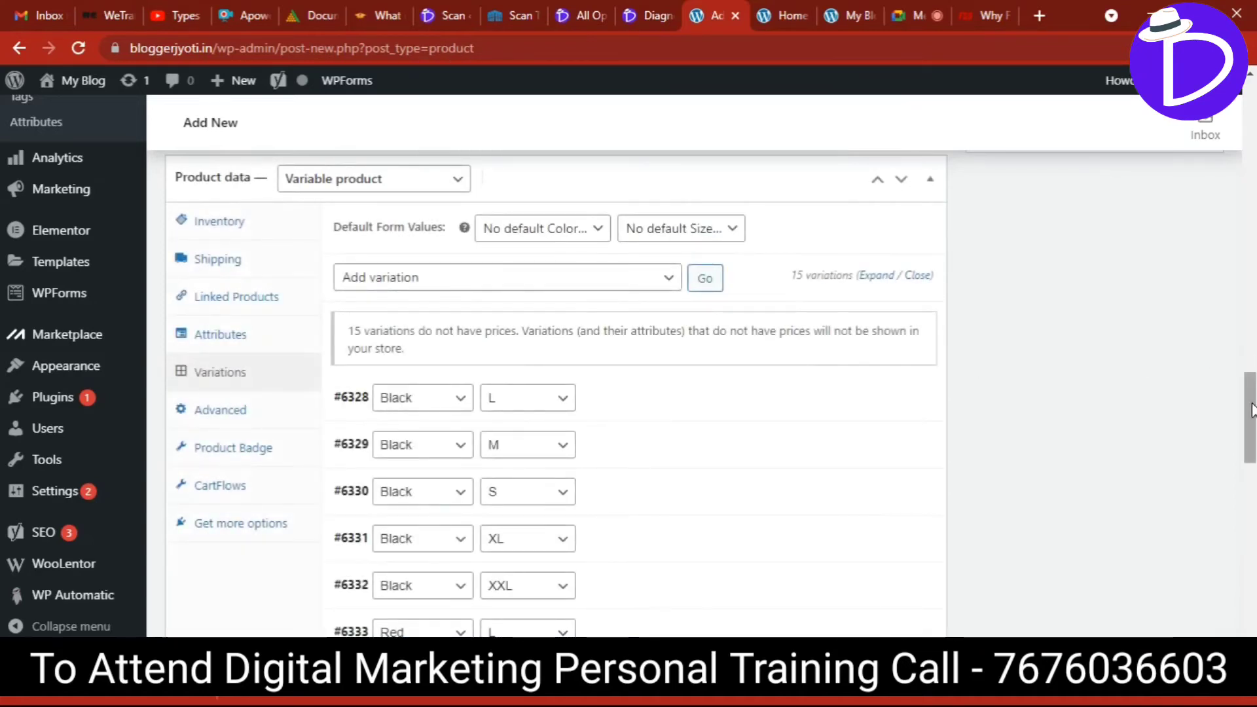
# Compare the generated variations list with the reference T-shirt page, switching its displayed size to L.
pyautogui.moveTo(1252, 428); pyautogui.dragTo(1245, 455)
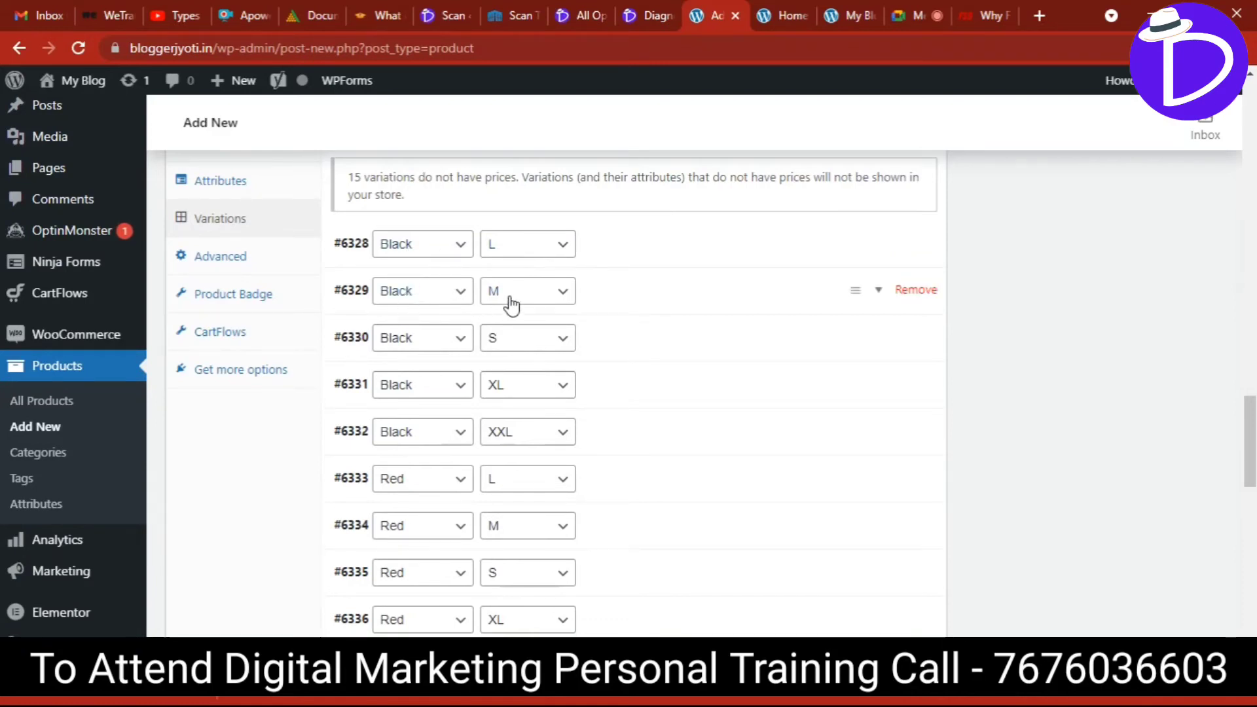
pyautogui.click(987, 10)
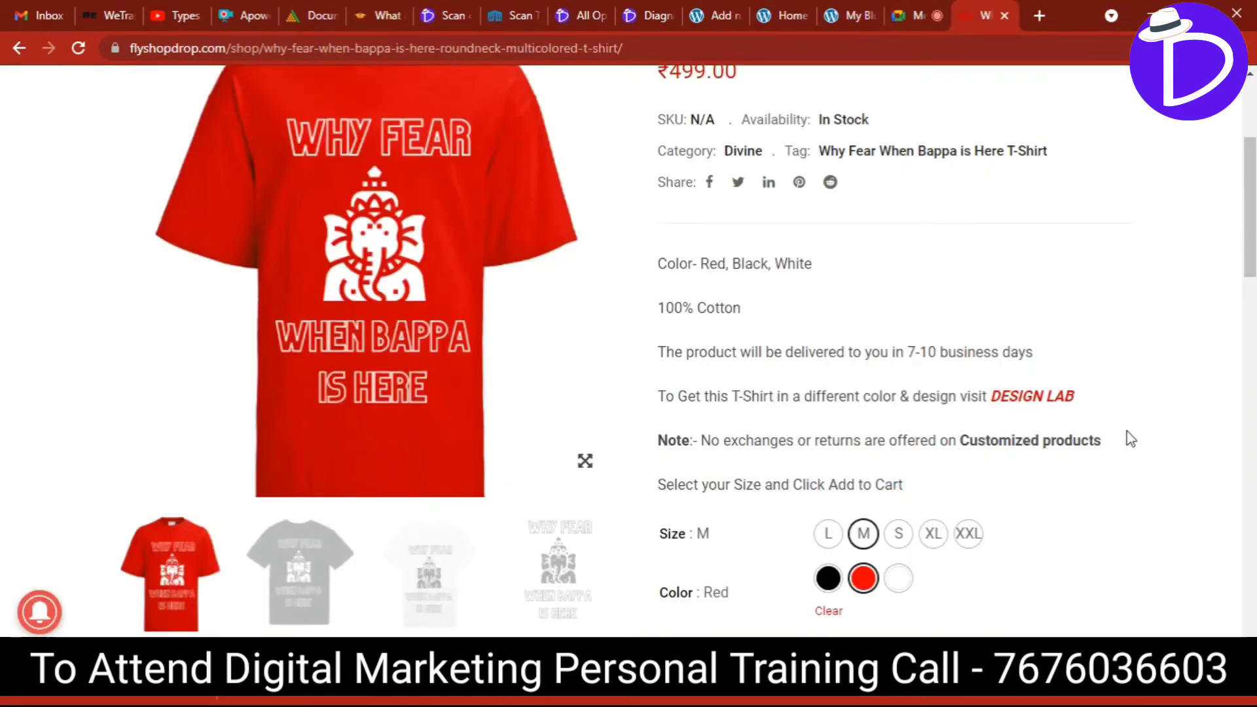
pyautogui.click(826, 535)
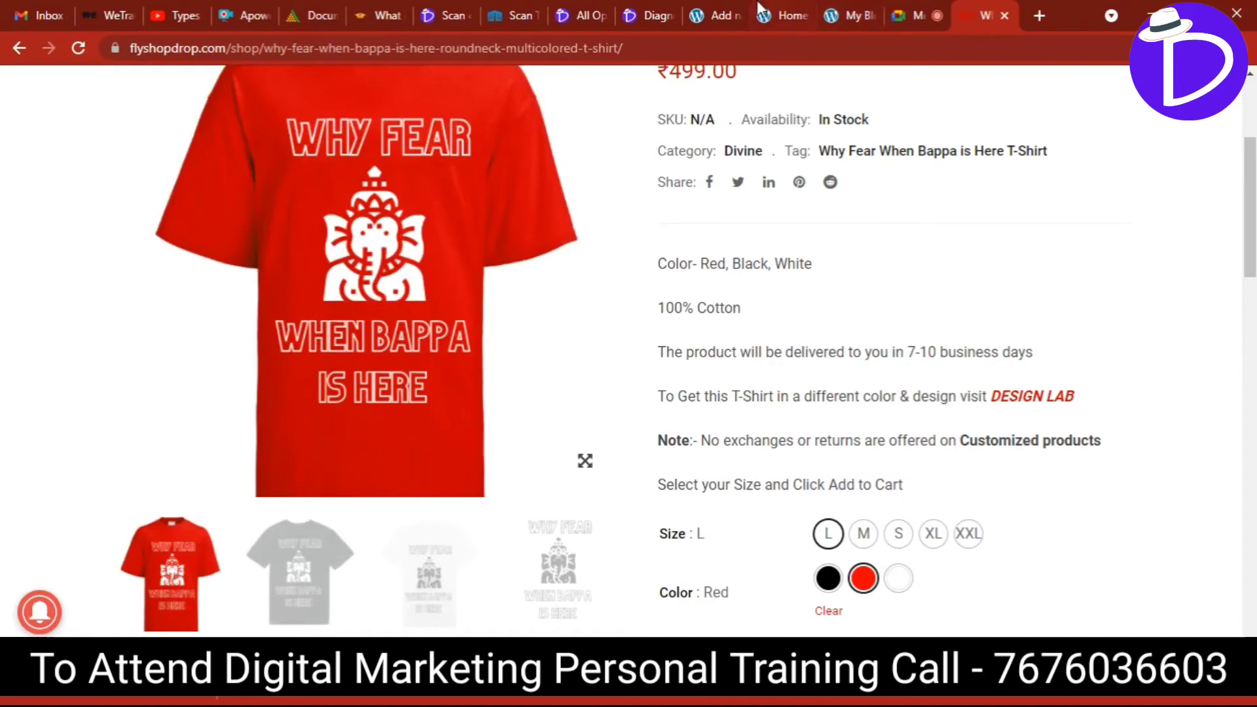
pyautogui.click(731, 10)
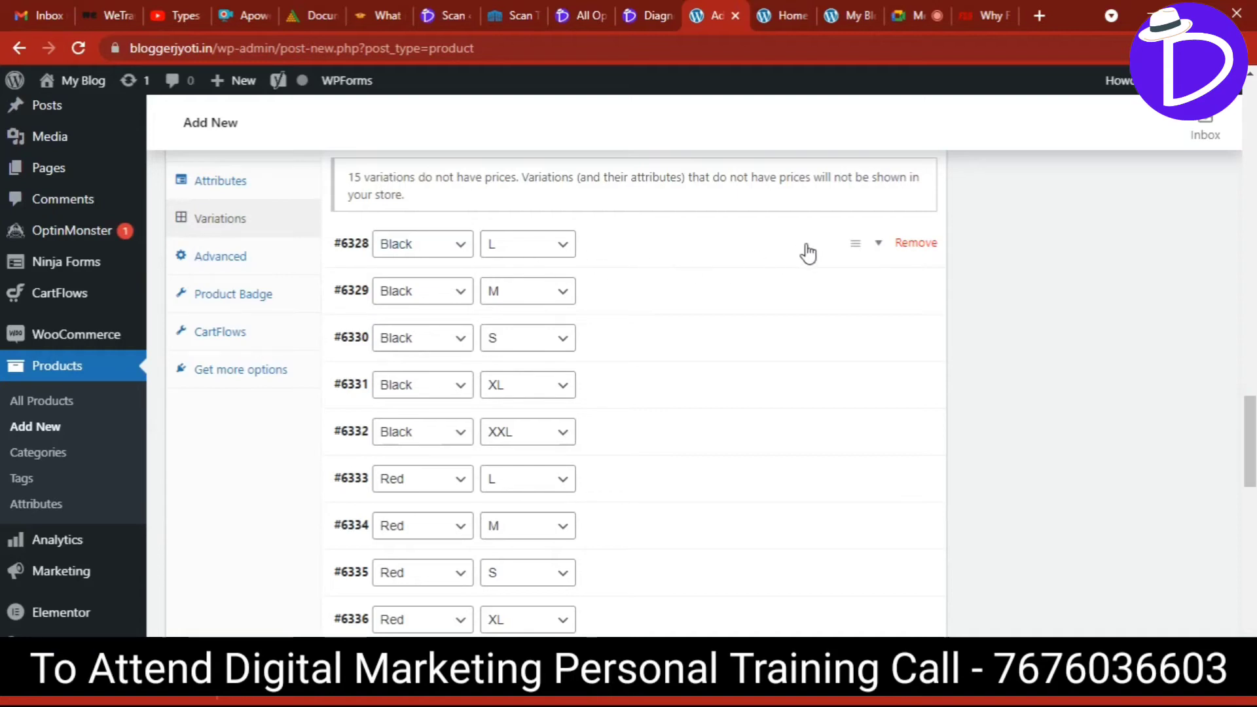
# Expand the Black, L variation and start a file upload for its variation image.
pyautogui.click(628, 249)
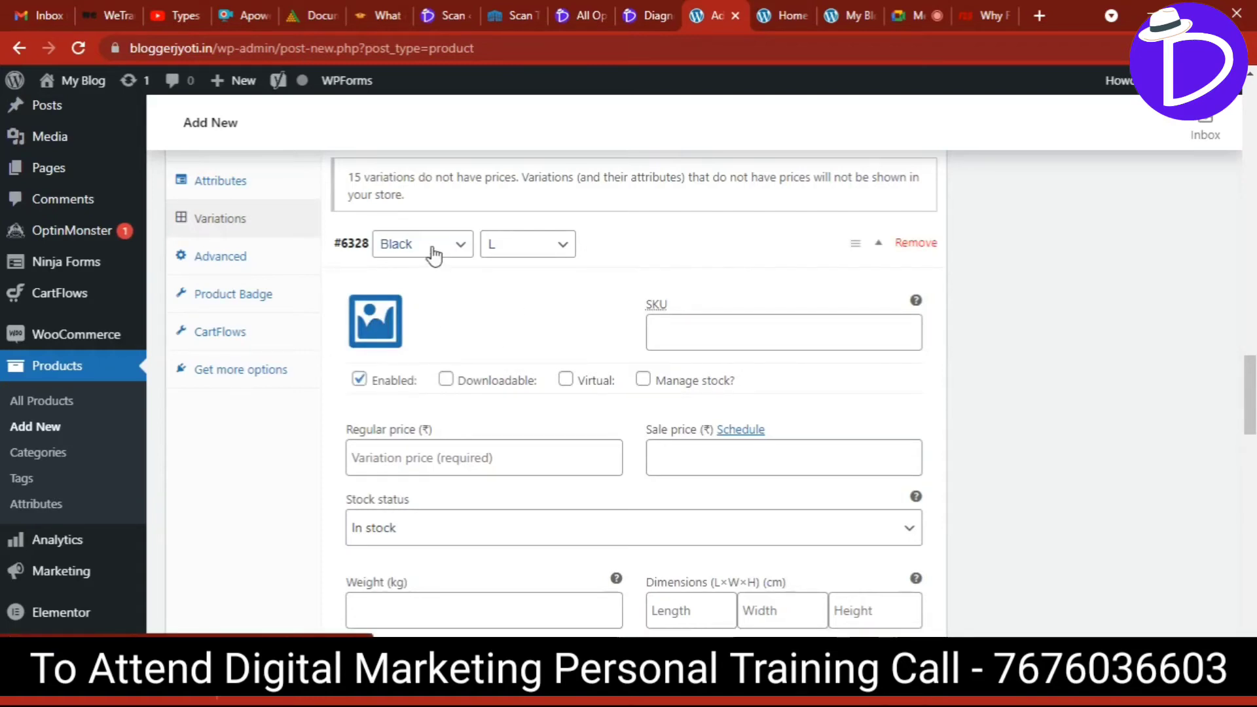
pyautogui.click(384, 325)
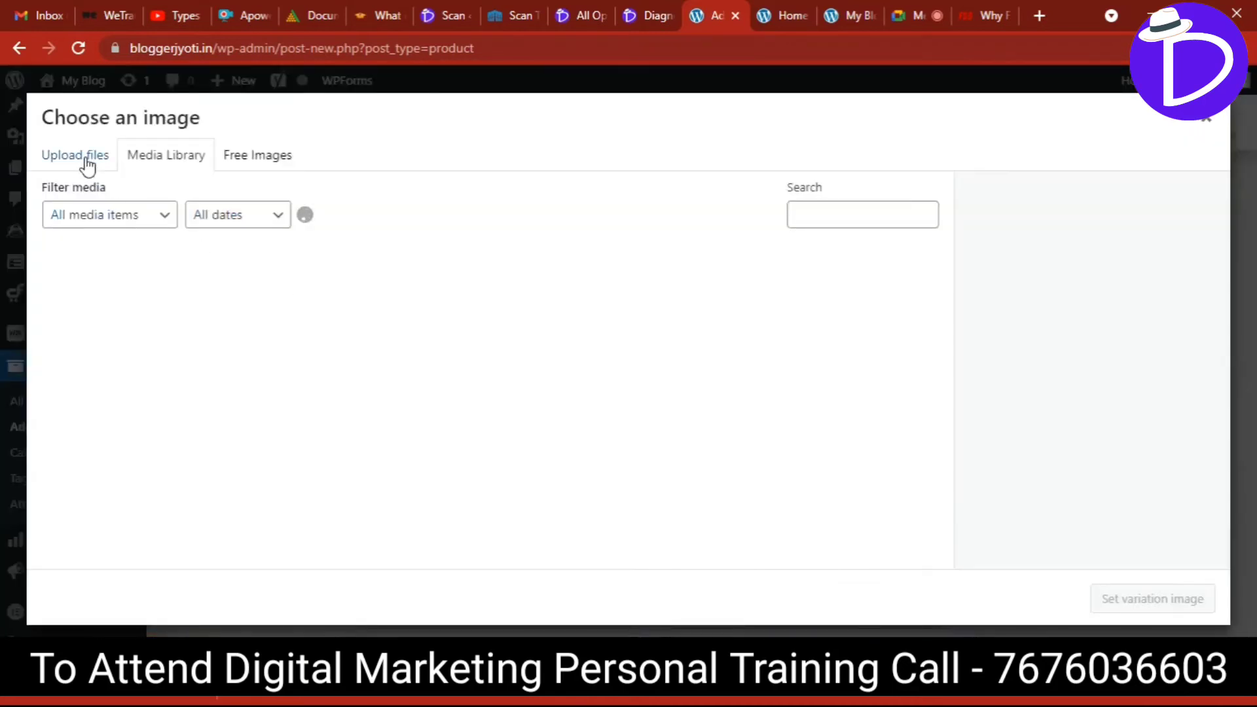
pyautogui.click(87, 167)
pyautogui.click(657, 402)
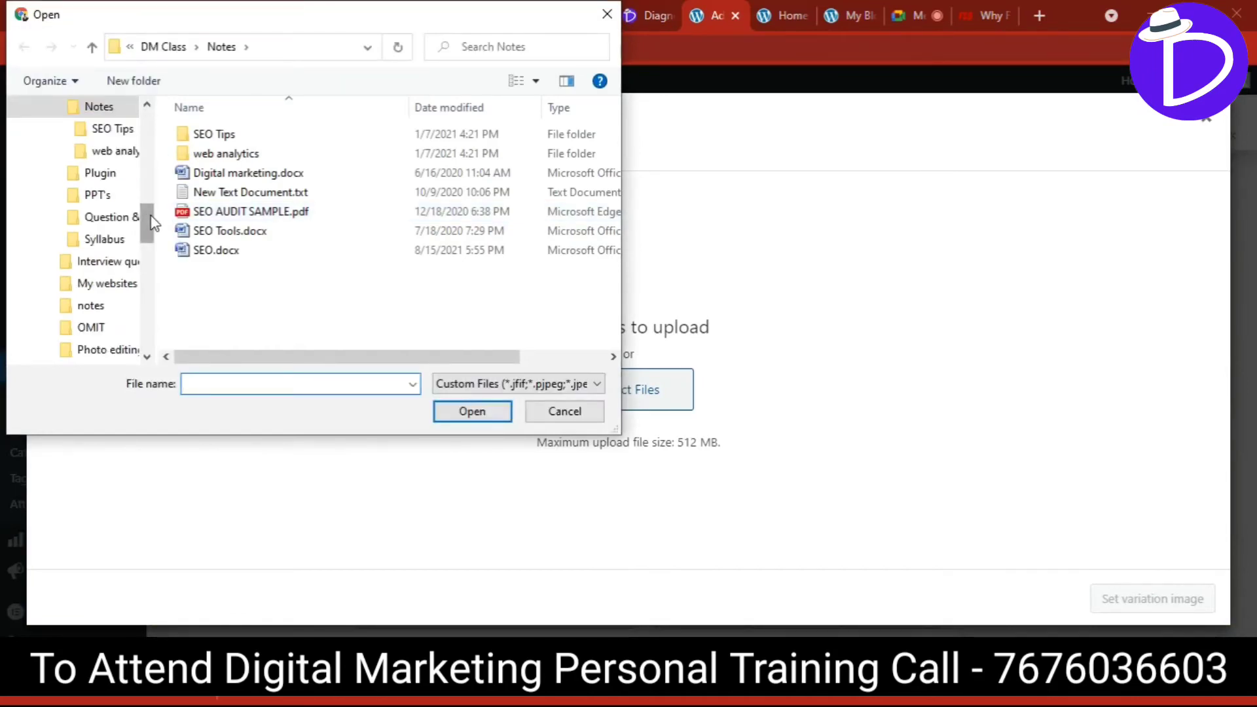
# Browse to My websites > 1 - Ecommerce website > 1 - fly shop drop > Printed T-Shirts > Divine for the T-shirt images.
pyautogui.click(167, 47)
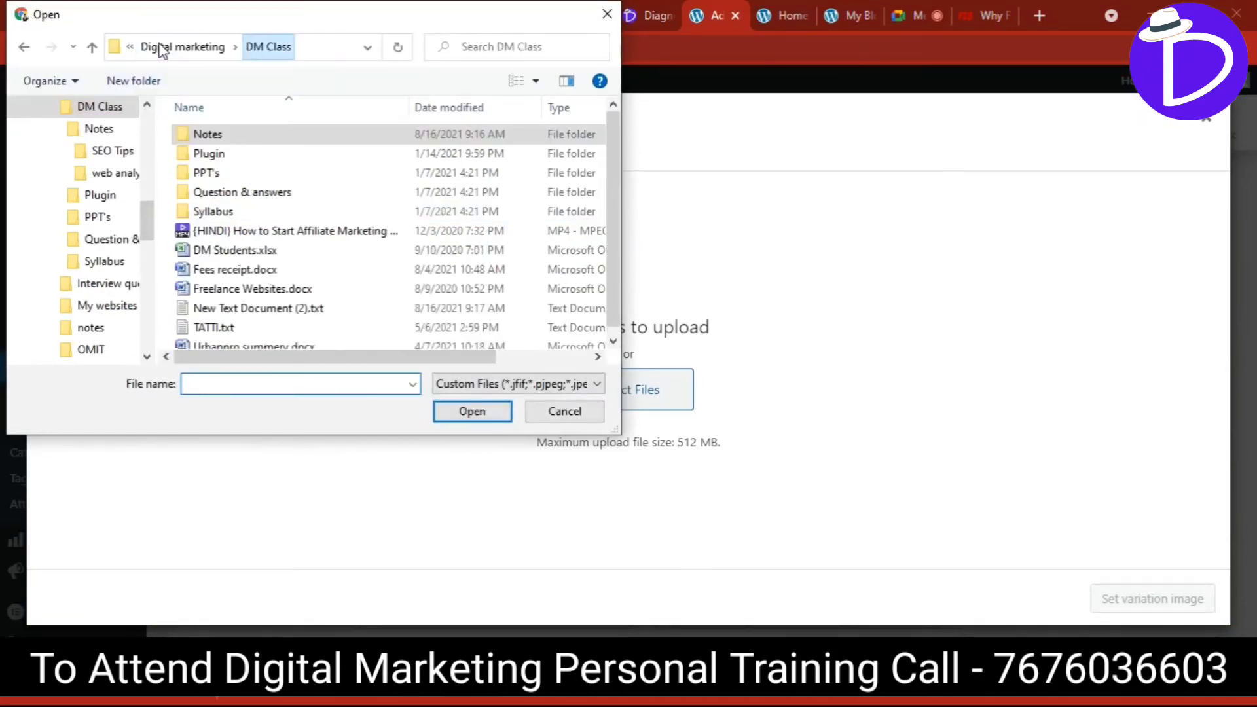
pyautogui.click(160, 48)
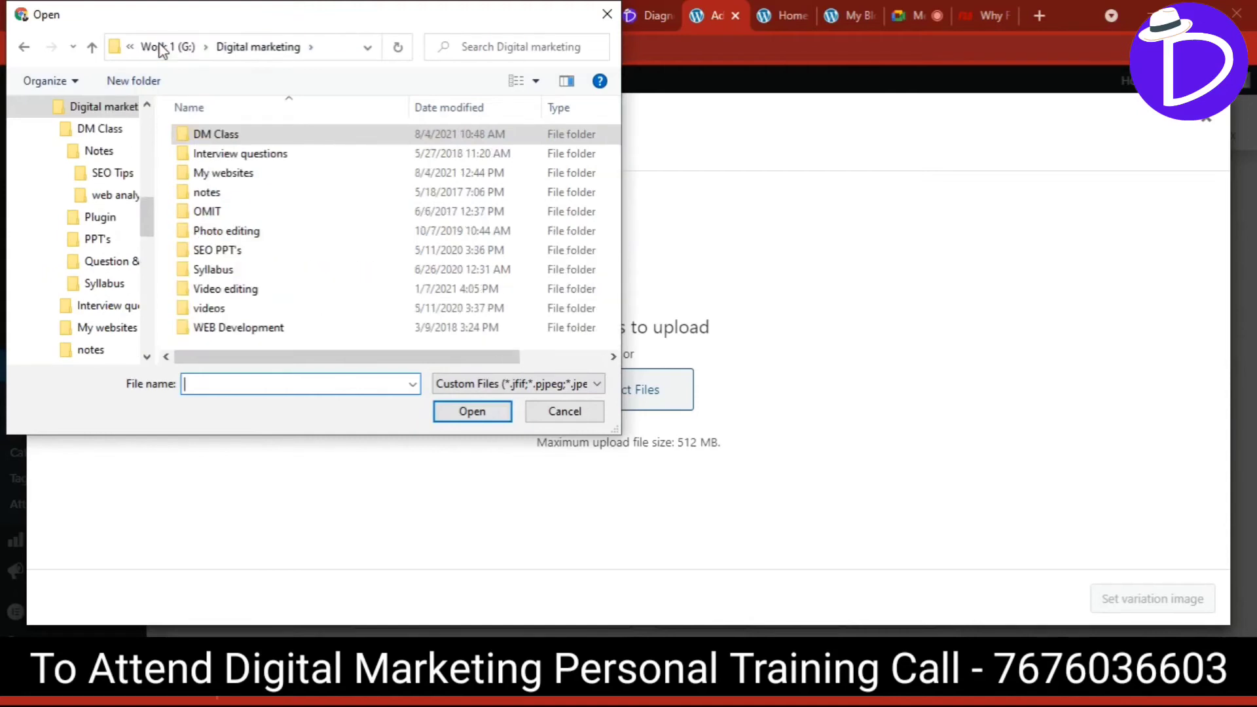
pyautogui.doubleClick(229, 172)
pyautogui.doubleClick(228, 134)
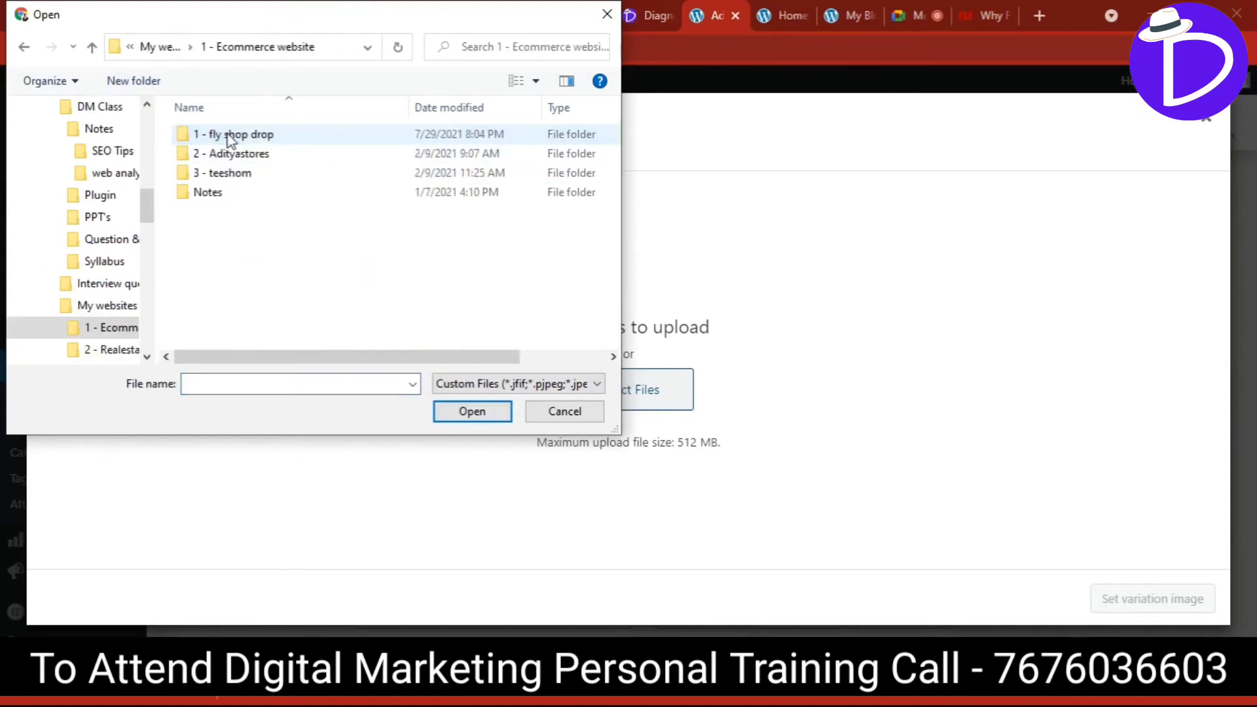
pyautogui.doubleClick(228, 134)
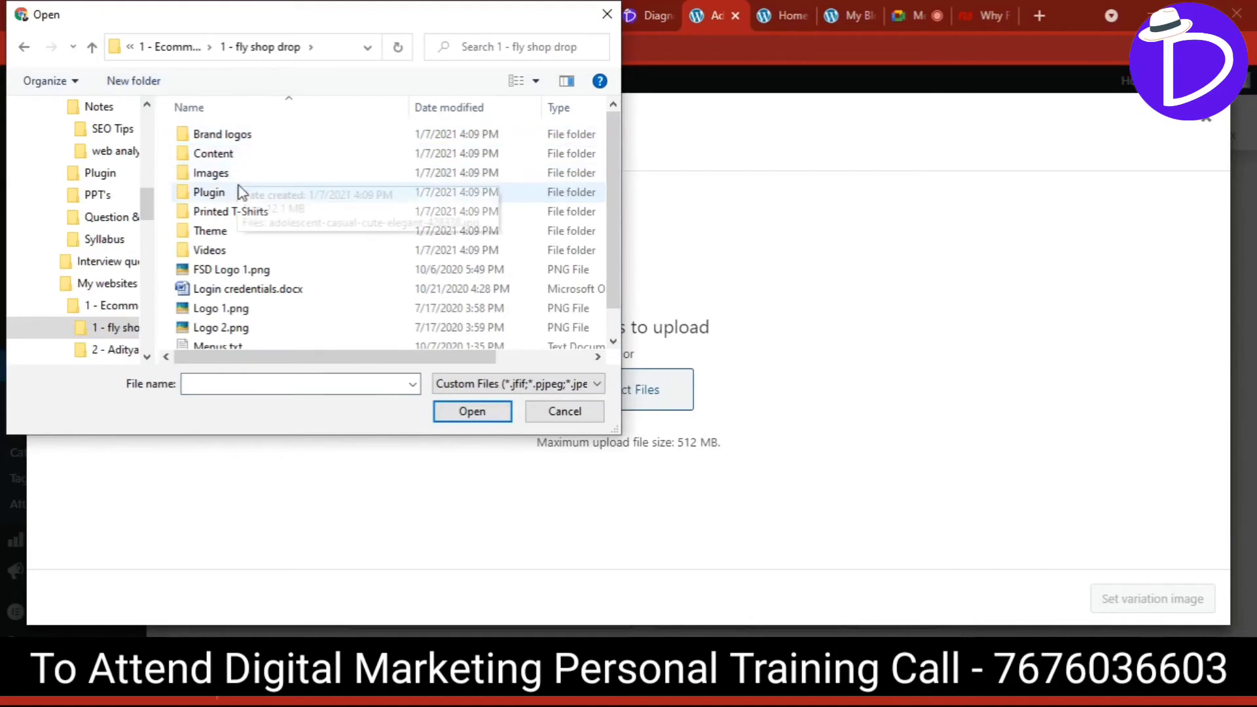
pyautogui.doubleClick(233, 210)
pyautogui.doubleClick(216, 192)
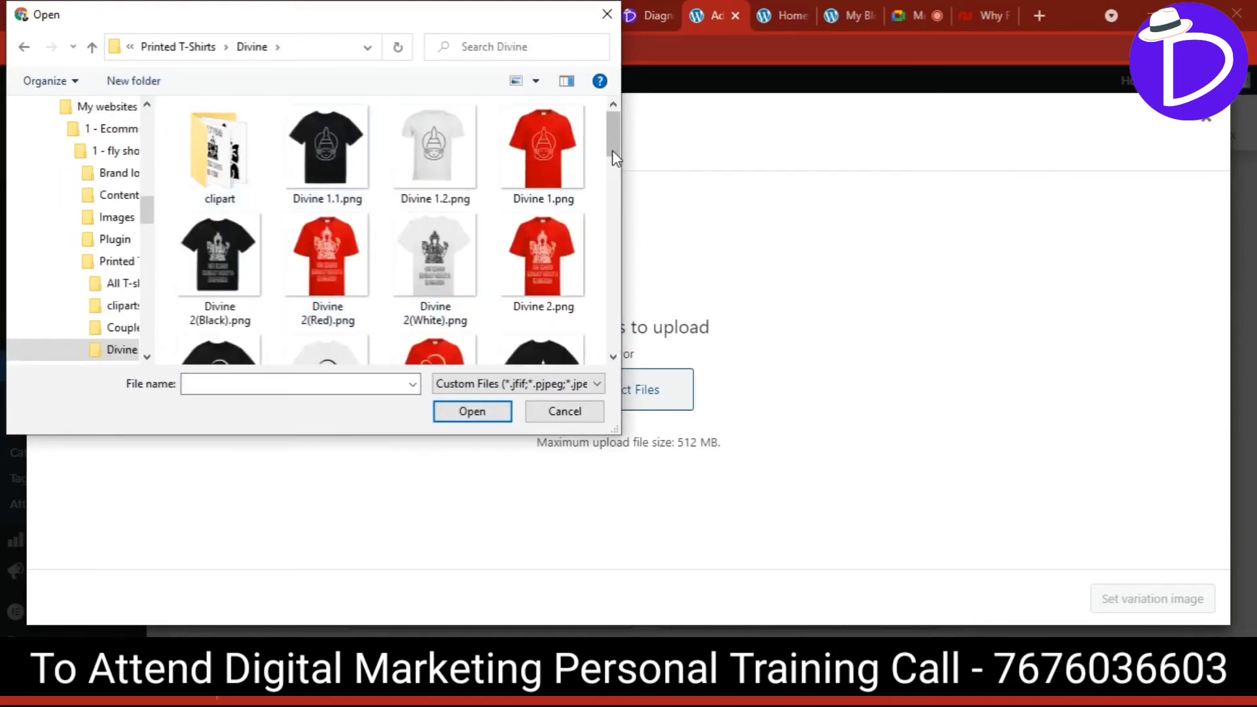
pyautogui.moveTo(611, 139); pyautogui.dragTo(629, 263)
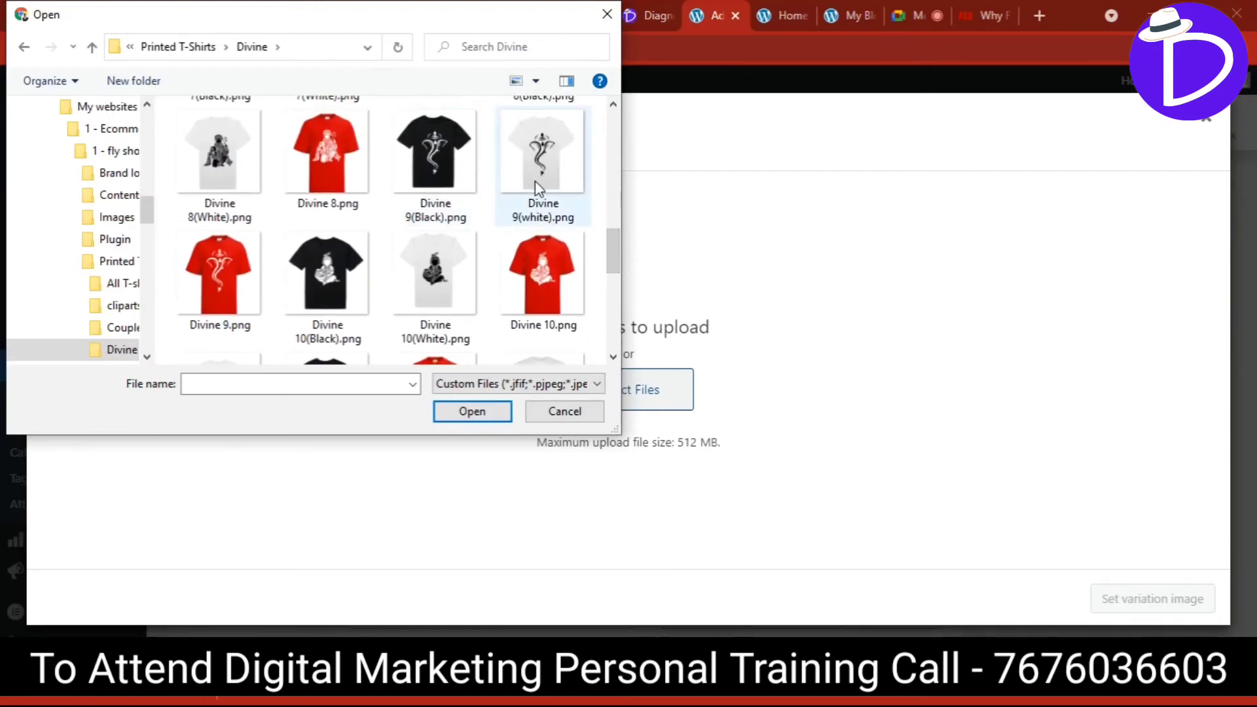
pyautogui.click(457, 185)
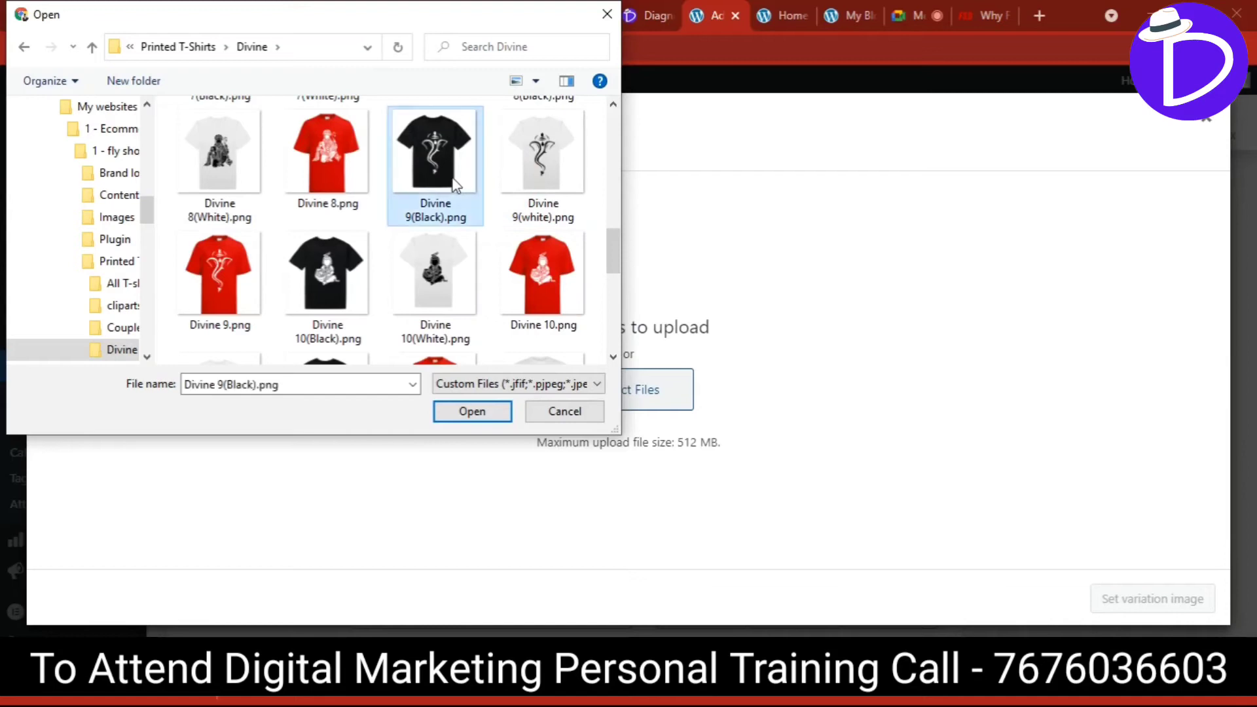
pyautogui.keyDown('ctrl'); pyautogui.click(524, 175); pyautogui.keyUp('ctrl')
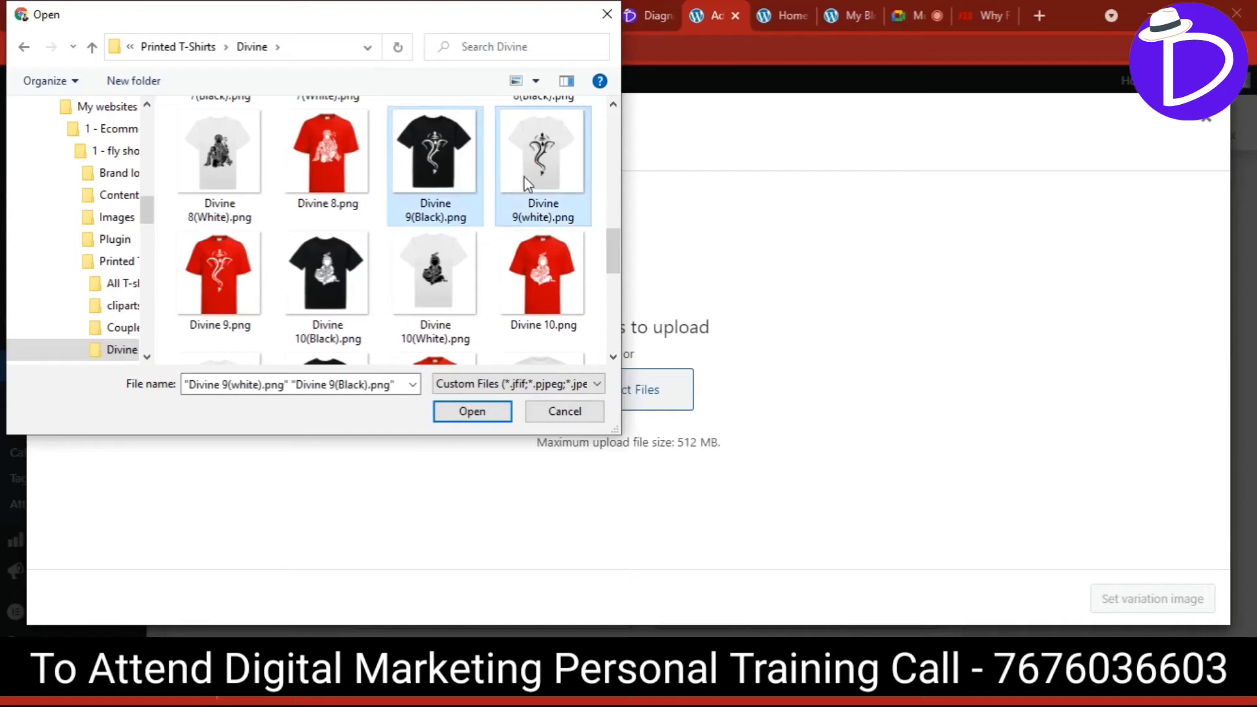
pyautogui.keyDown('ctrl'); pyautogui.click(235, 272); pyautogui.keyUp('ctrl')
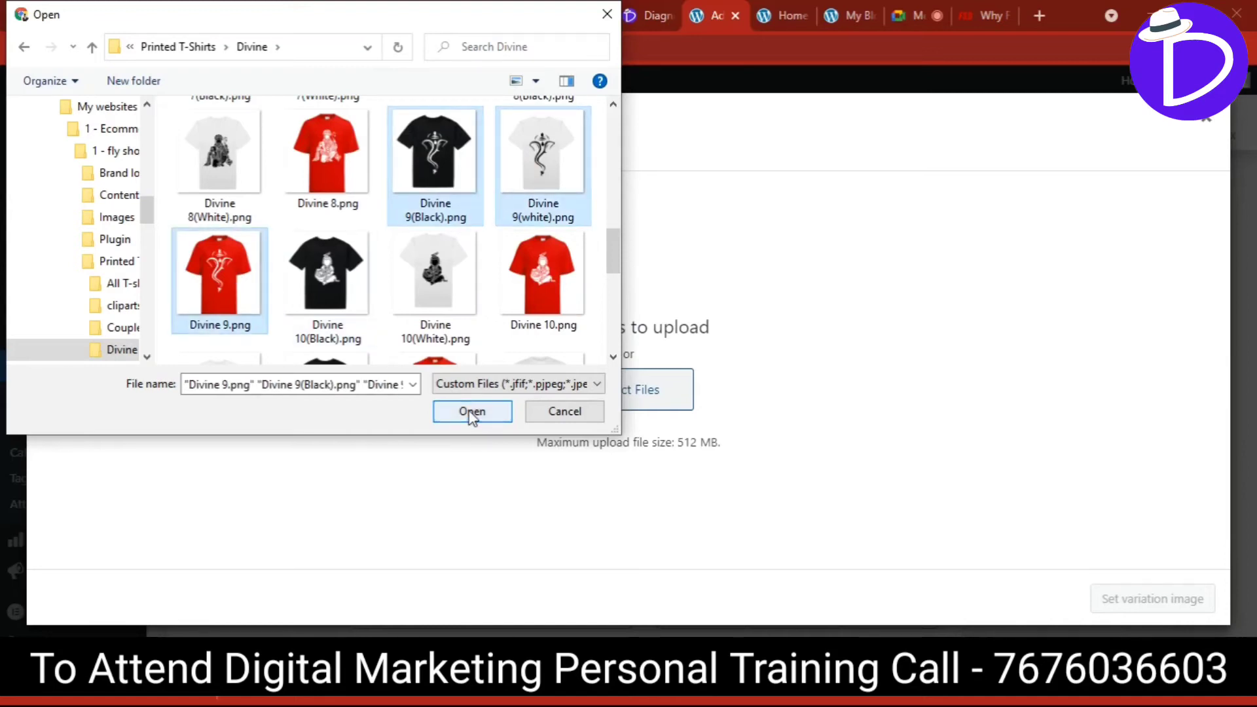
# Upload Divine 15(Black).png, Divine 15(white).png and Divine 15.png together to the media library.
pyautogui.moveTo(611, 246); pyautogui.dragTo(631, 302)
pyautogui.moveTo(627, 318); pyautogui.dragTo(627, 325)
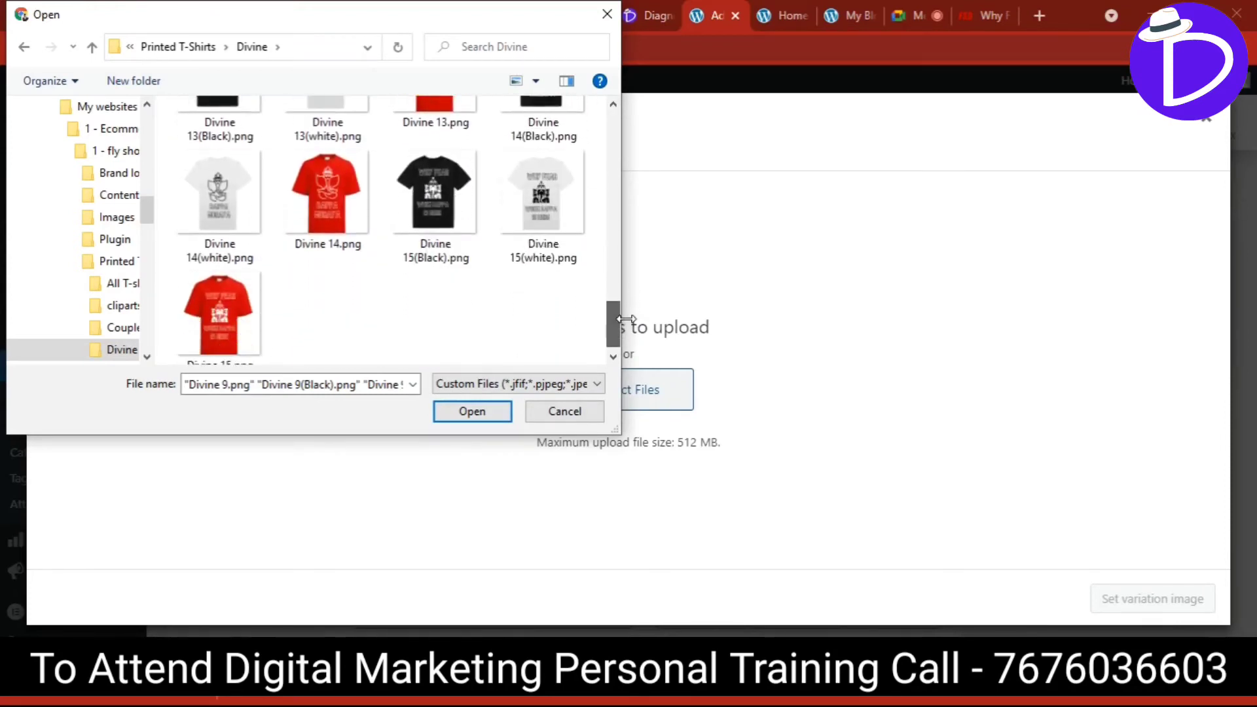
pyautogui.click(359, 219)
pyautogui.keyDown('ctrl'); pyautogui.click(440, 208); pyautogui.keyUp('ctrl')
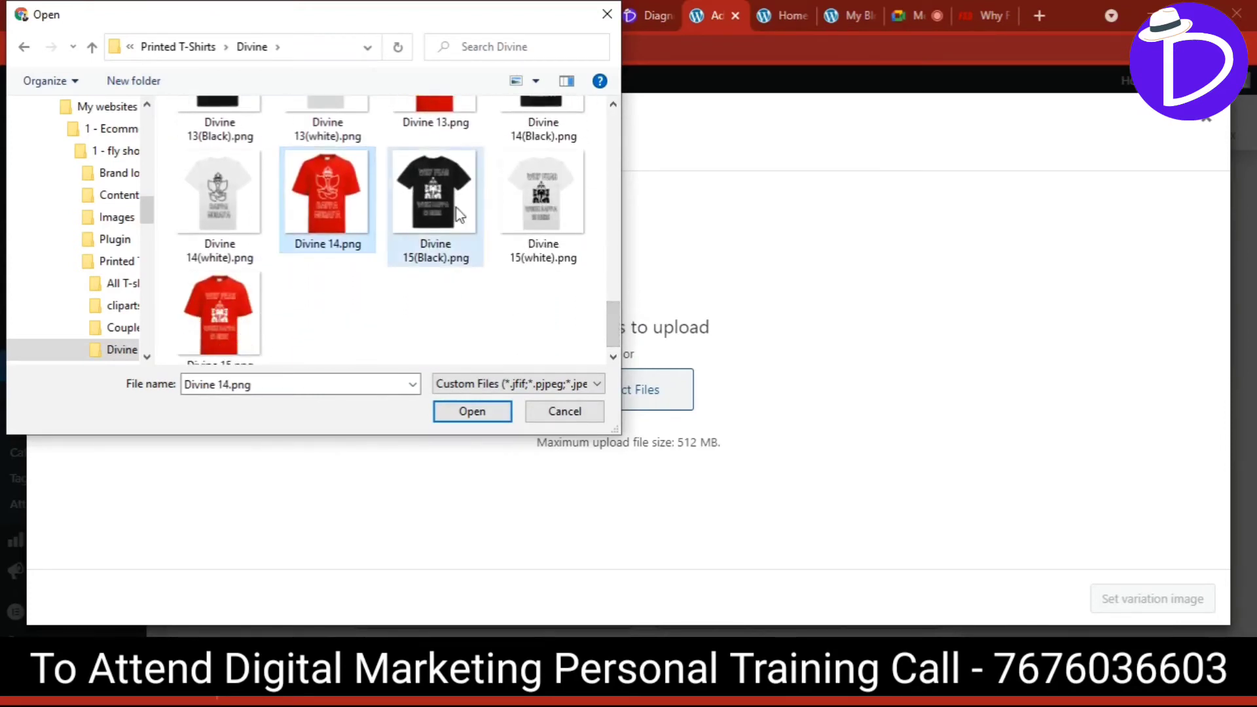
pyautogui.keyDown('ctrl'); pyautogui.click(521, 211); pyautogui.keyUp('ctrl')
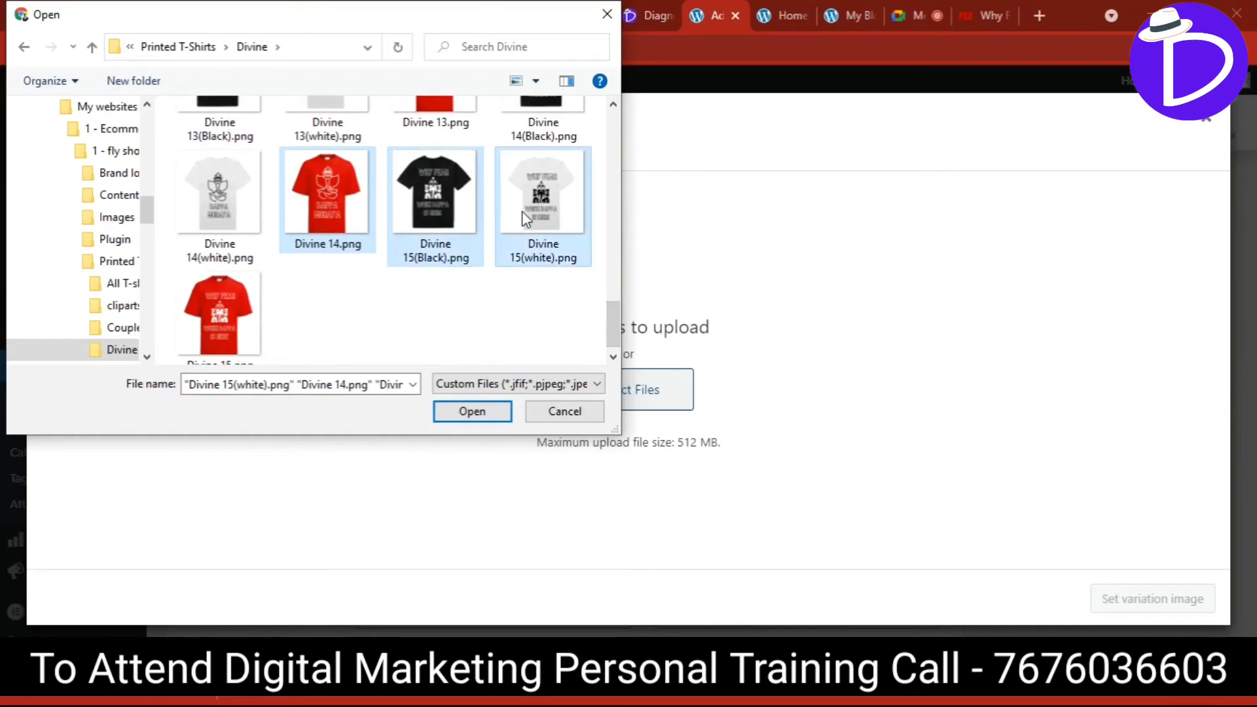
pyautogui.keyDown('ctrl'); pyautogui.click(341, 231); pyautogui.keyUp('ctrl')
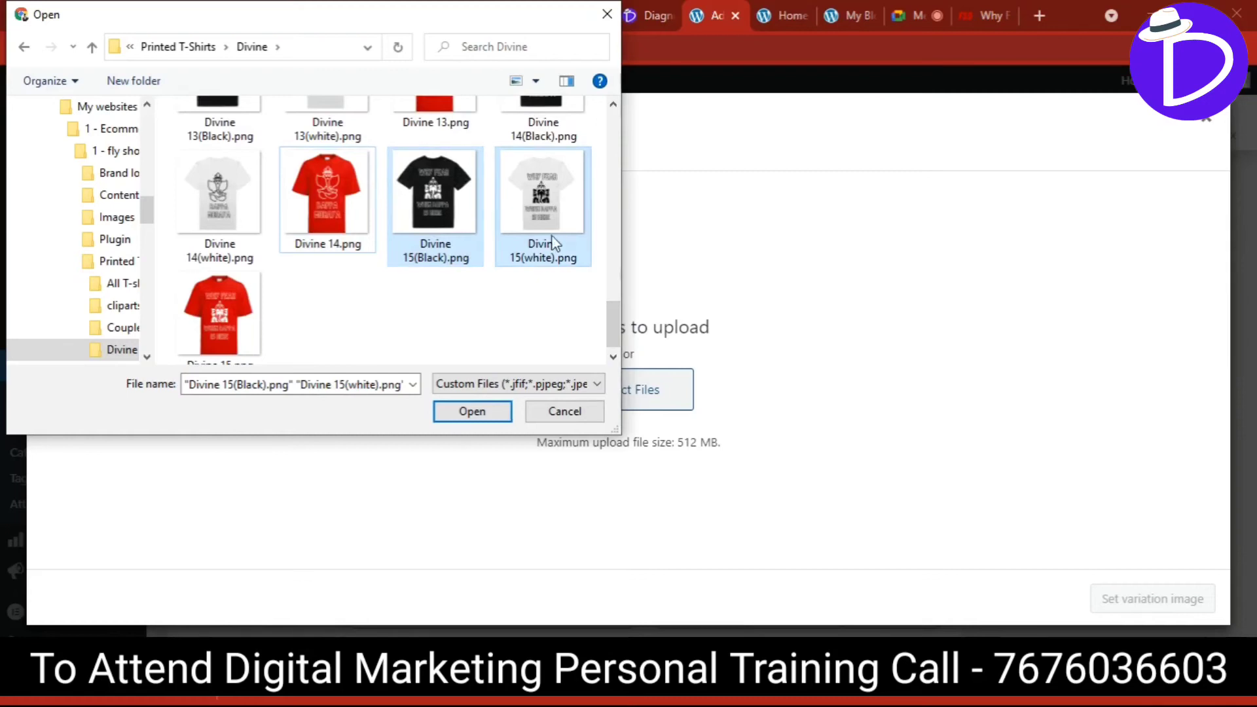
pyautogui.keyDown('ctrl'); pyautogui.click(241, 322); pyautogui.keyUp('ctrl')
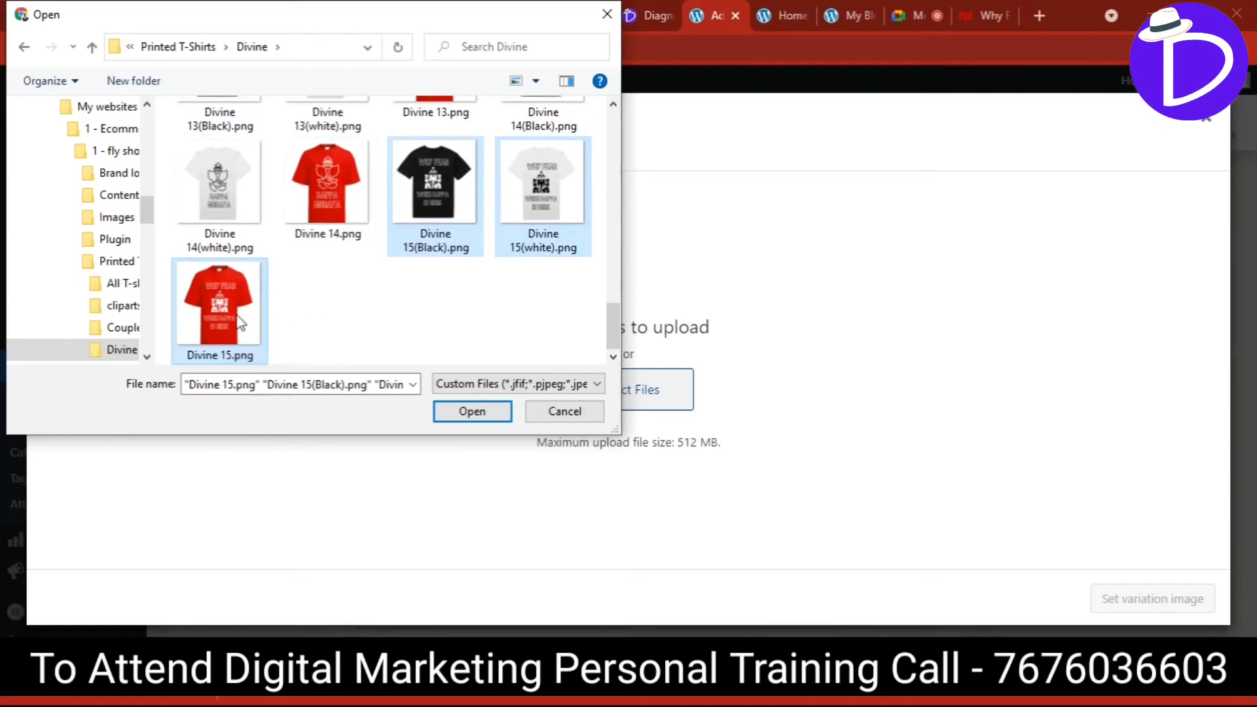
pyautogui.click(483, 409)
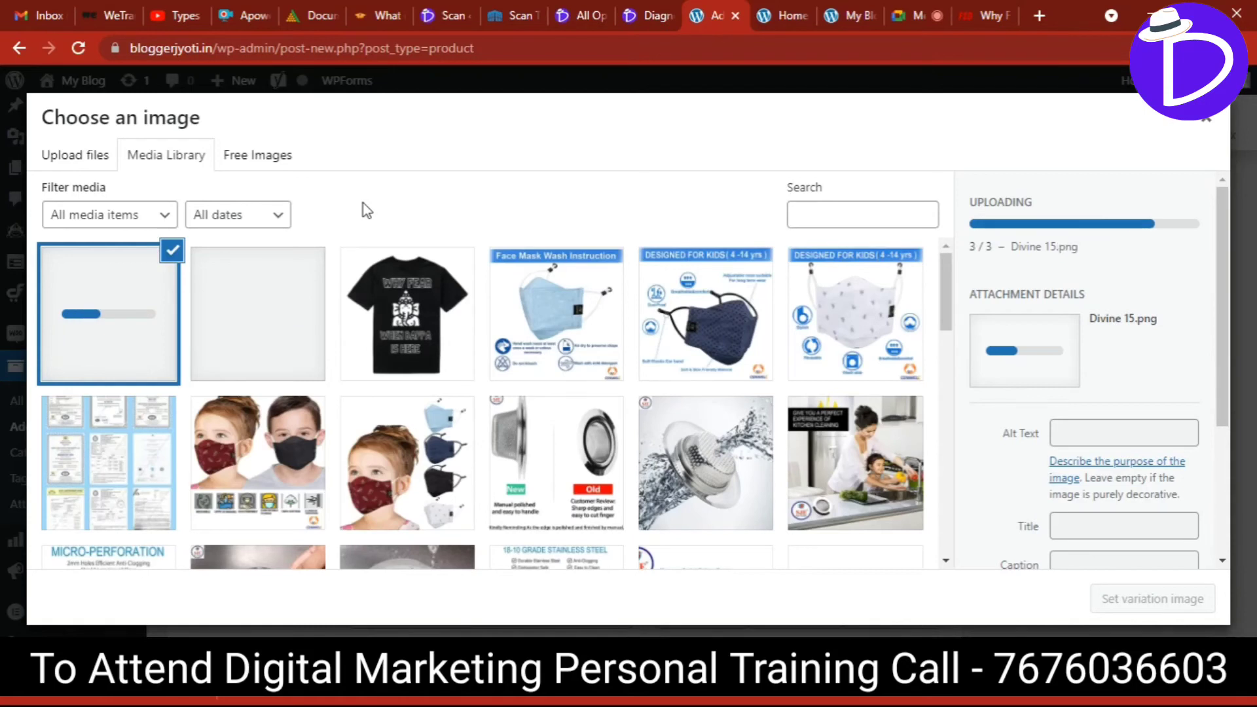
# Assign the black T-shirt image Divine-15Black.png to the Black, L variation and set its regular price to 500 and sale price to 399.
pyautogui.click(422, 307)
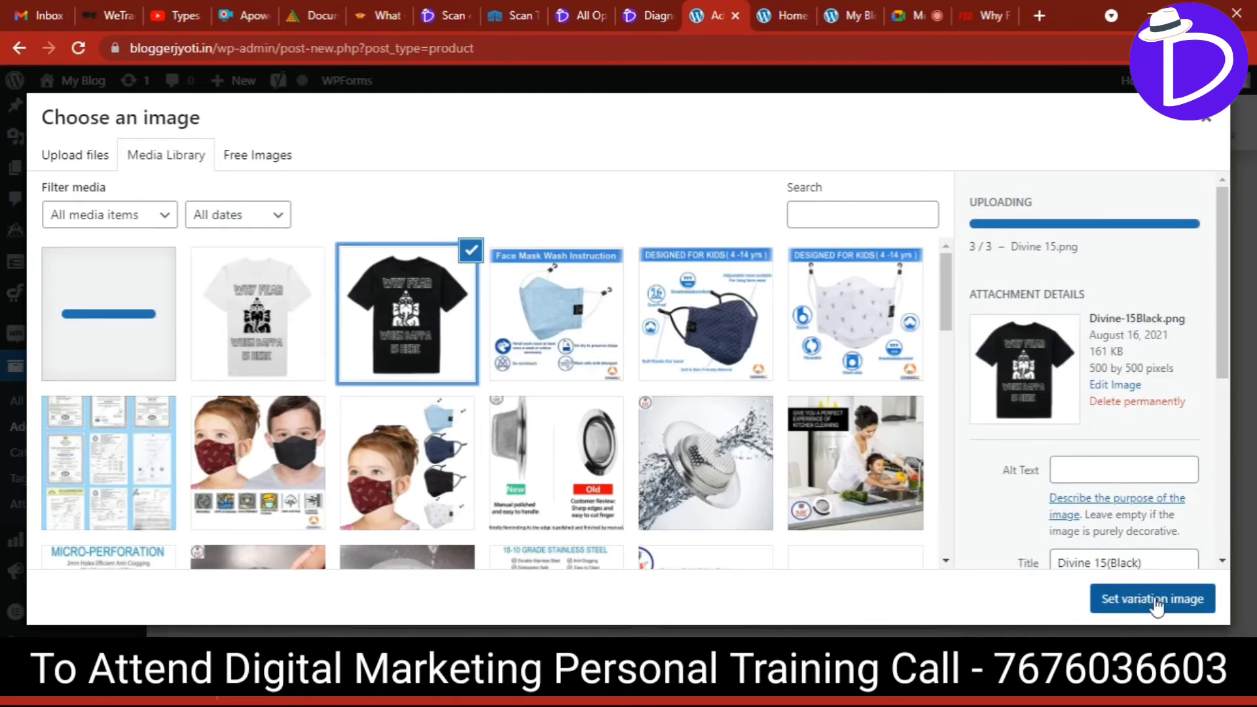
pyautogui.click(1115, 600)
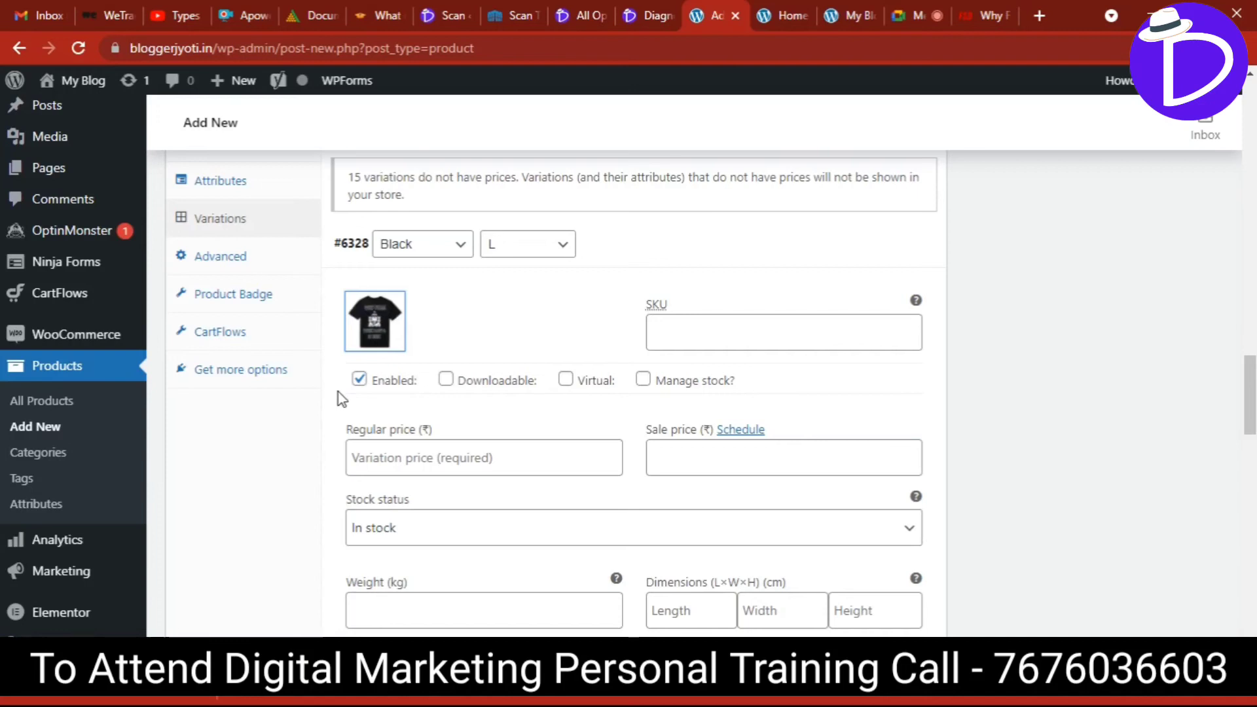
pyautogui.scroll(-1, 341, 398)
pyautogui.scroll(-1, 341, 399)
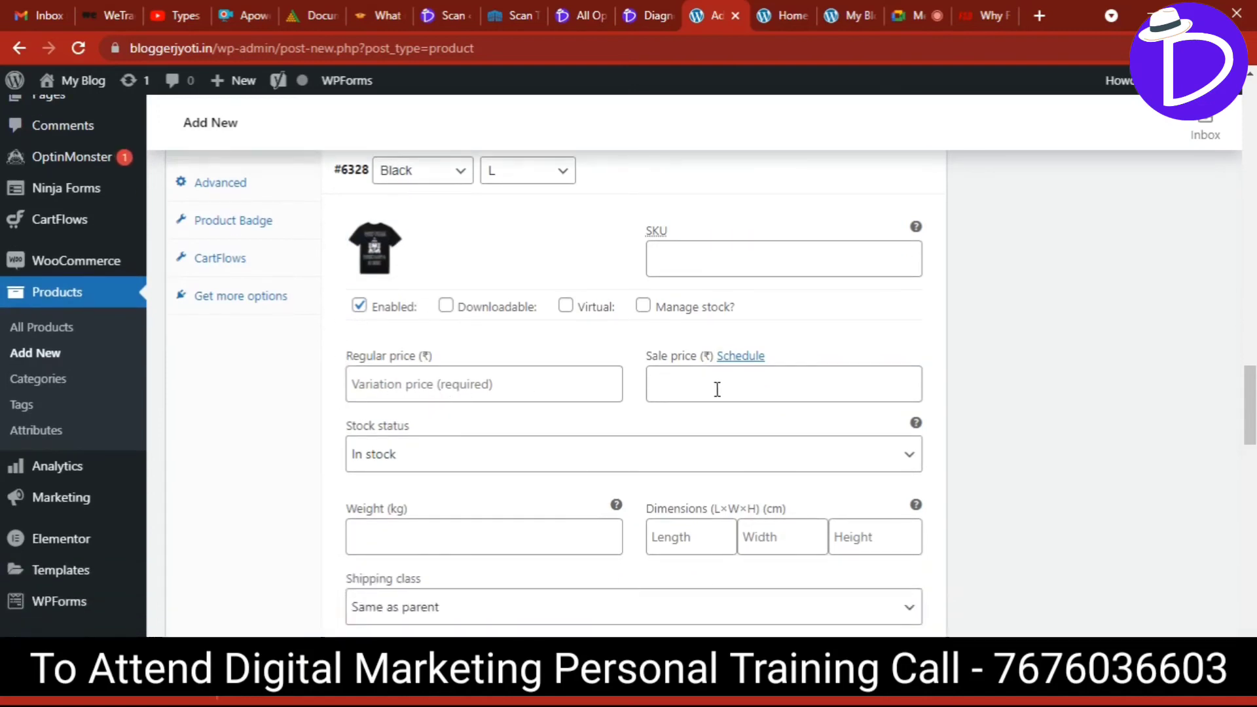
pyautogui.click(463, 380)
pyautogui.write('500')
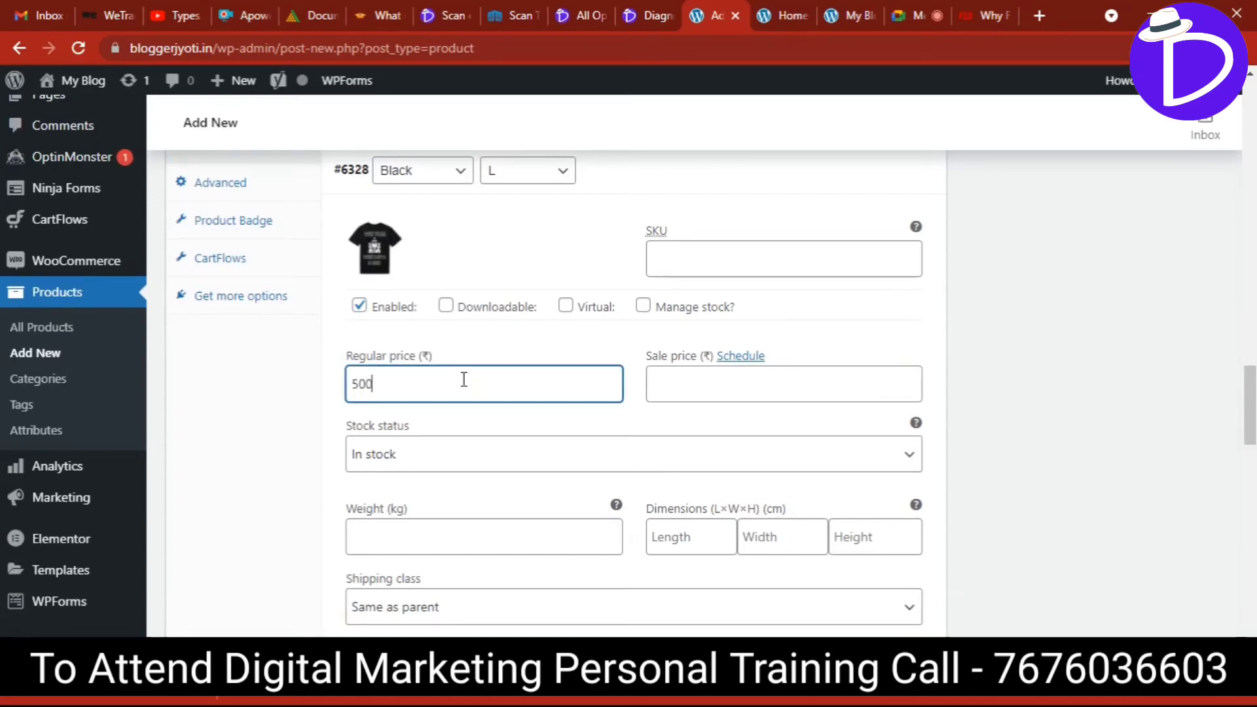
pyautogui.click(733, 380)
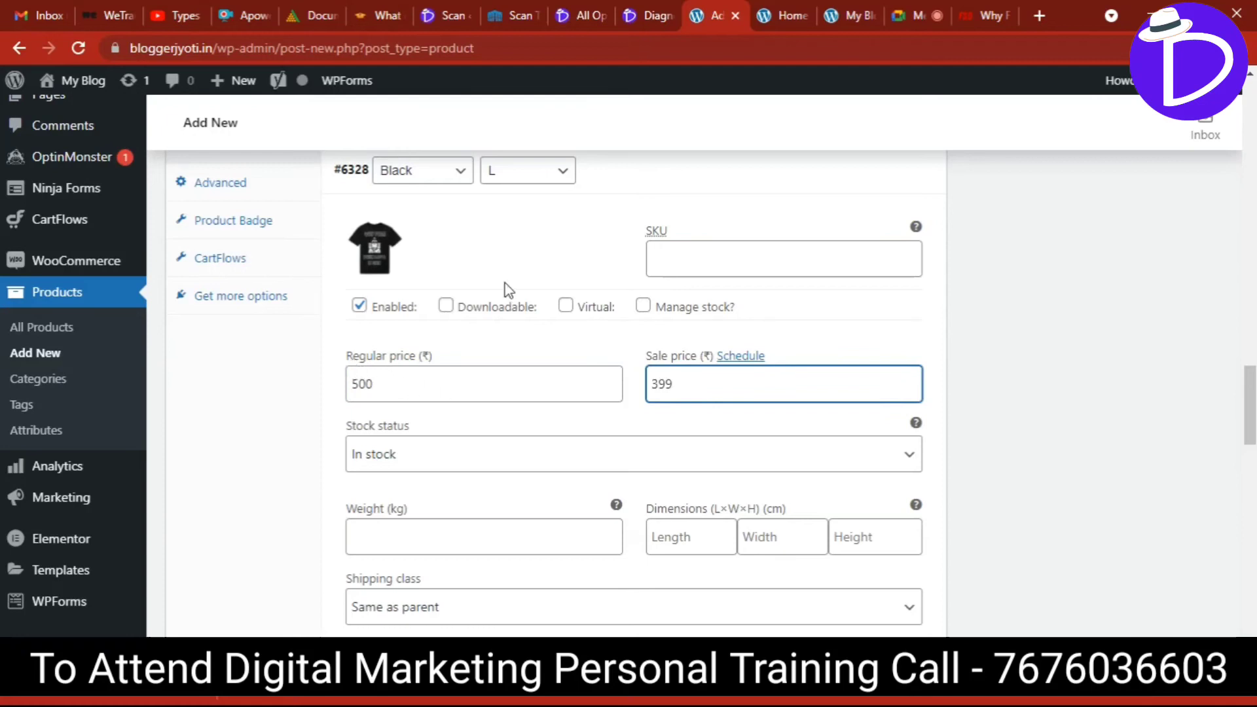
# Review the Black, L variation's stock, weight, dimensions, shipping class and description fields, and collapse the variation.
pyautogui.click(508, 254)
pyautogui.scroll(1, 508, 254)
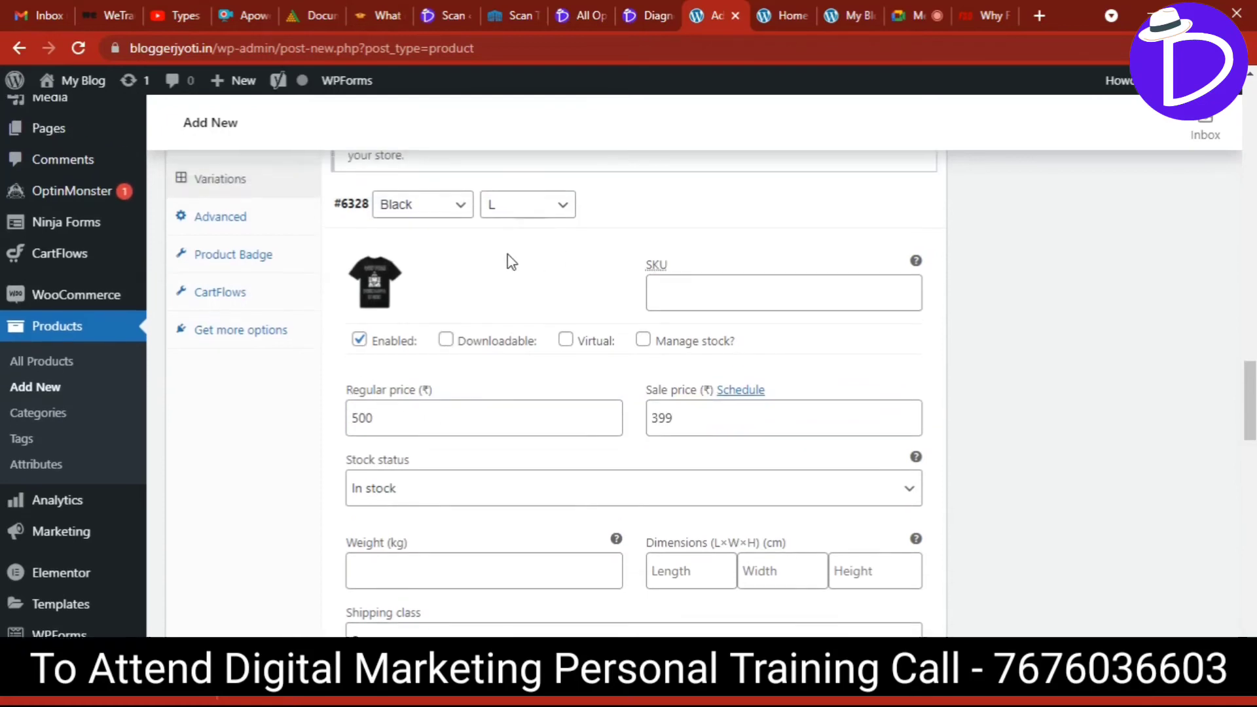
pyautogui.scroll(-1, 508, 254)
pyautogui.scroll(-3, 508, 254)
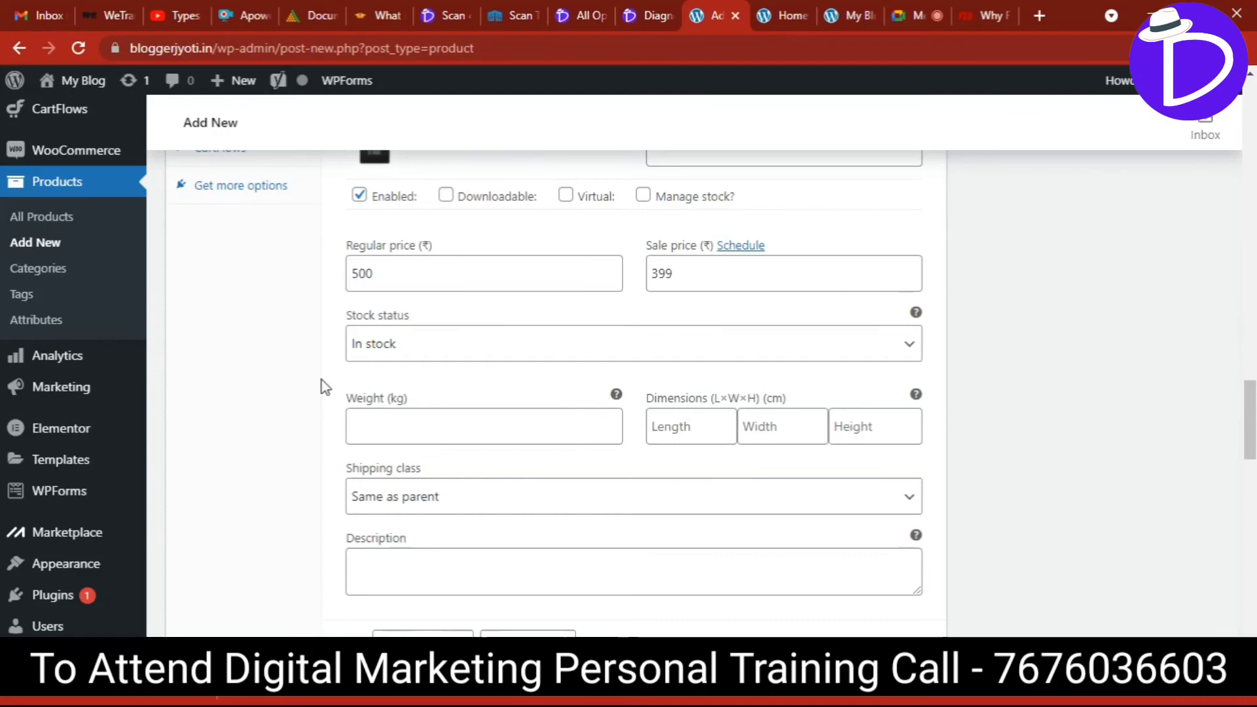
pyautogui.scroll(-1, 321, 380)
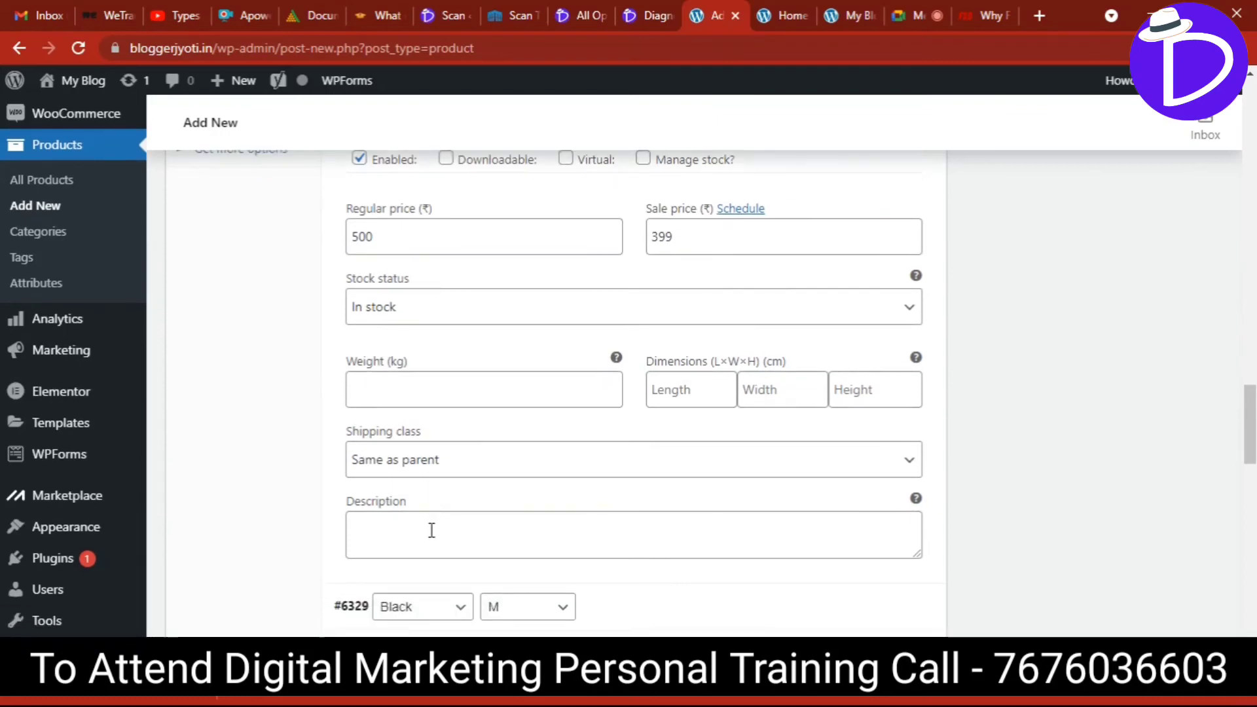
pyautogui.scroll(3, 324, 410)
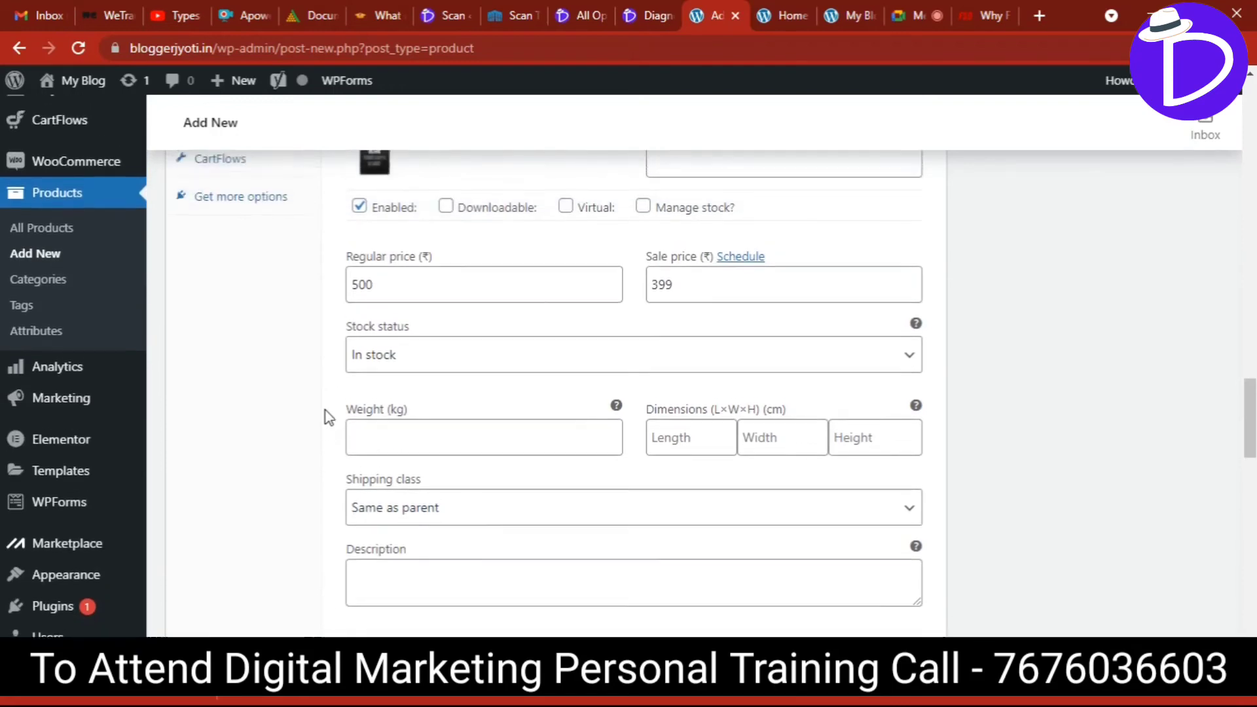
pyautogui.scroll(1, 324, 411)
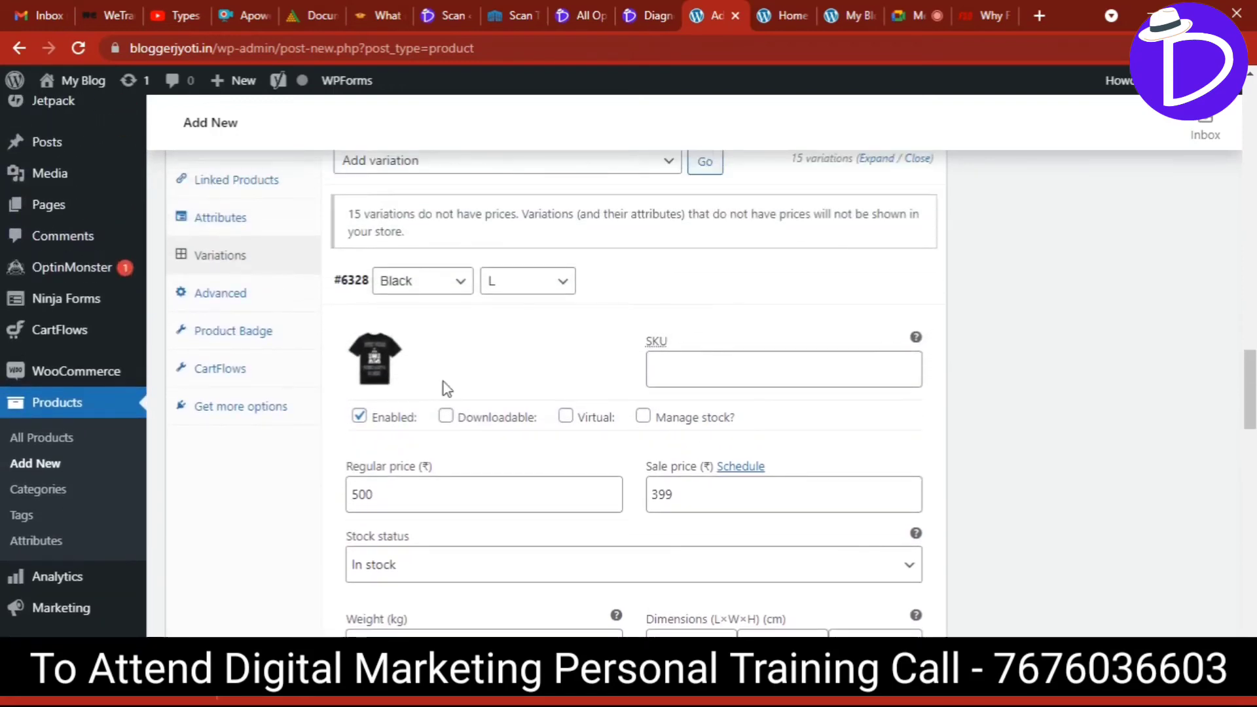
pyautogui.click(669, 287)
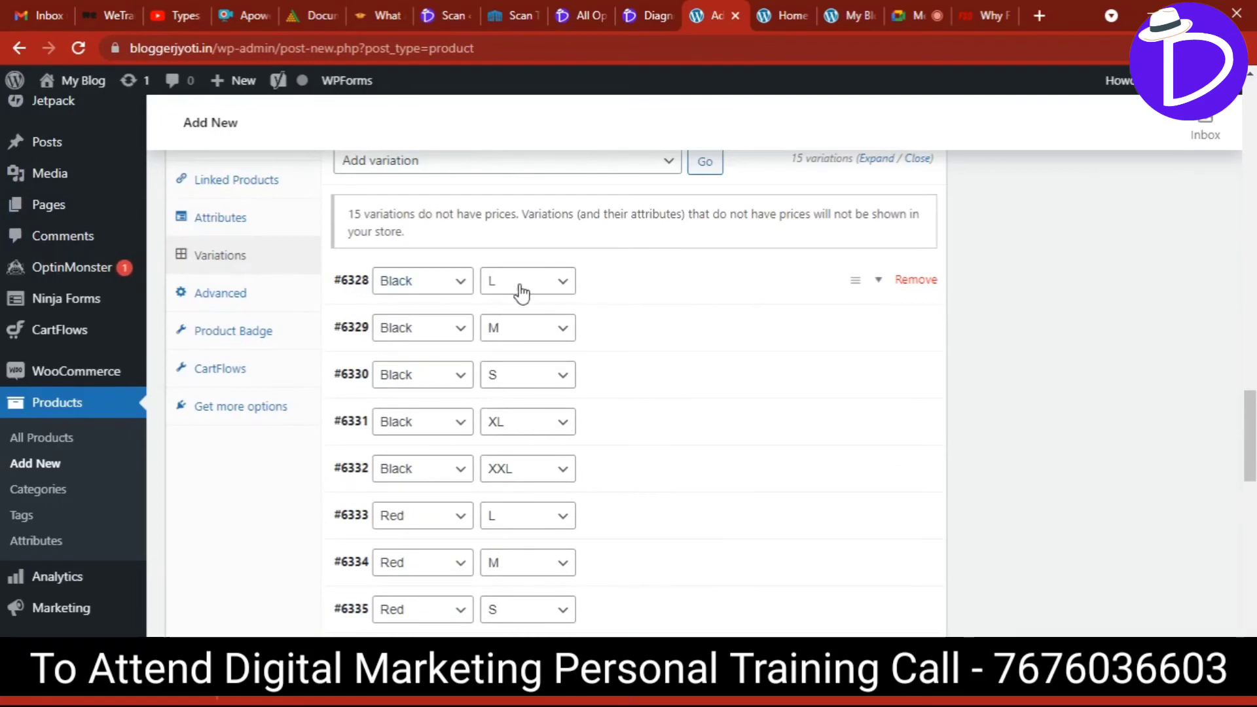
# Expand the Black, M variation and assign Divine-15Black.png from the media library as its image.
pyautogui.click(646, 351)
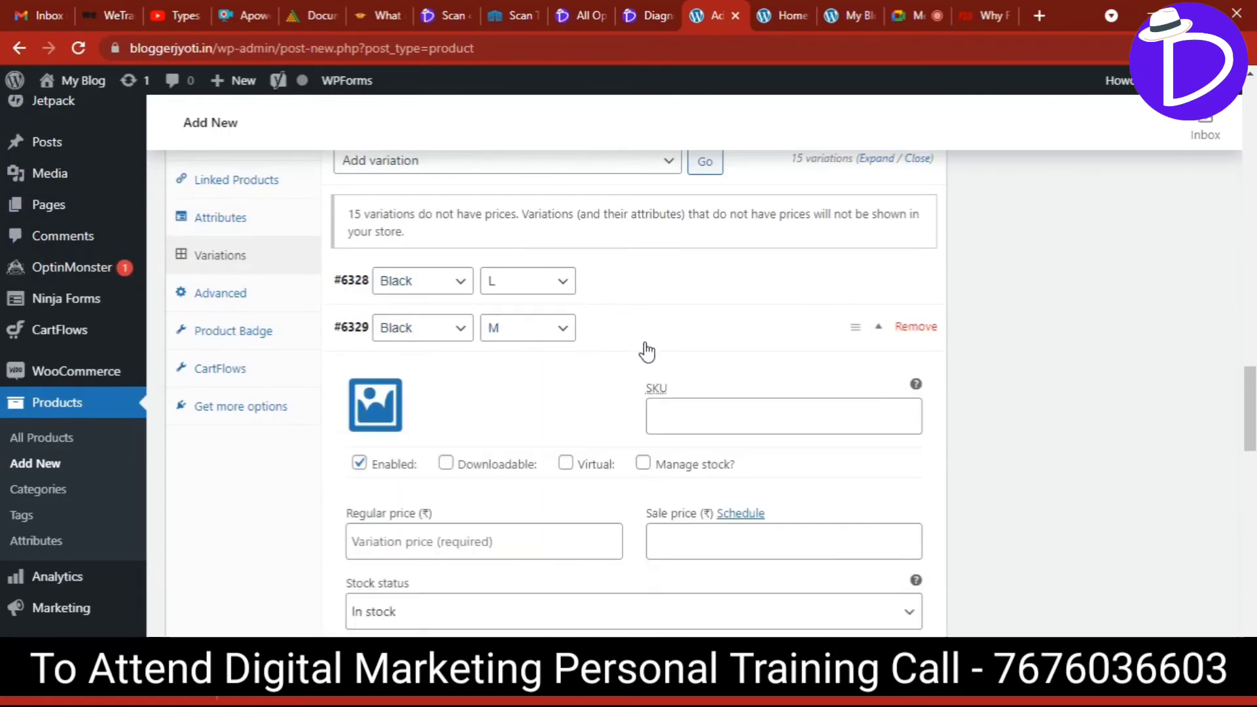
pyautogui.click(368, 418)
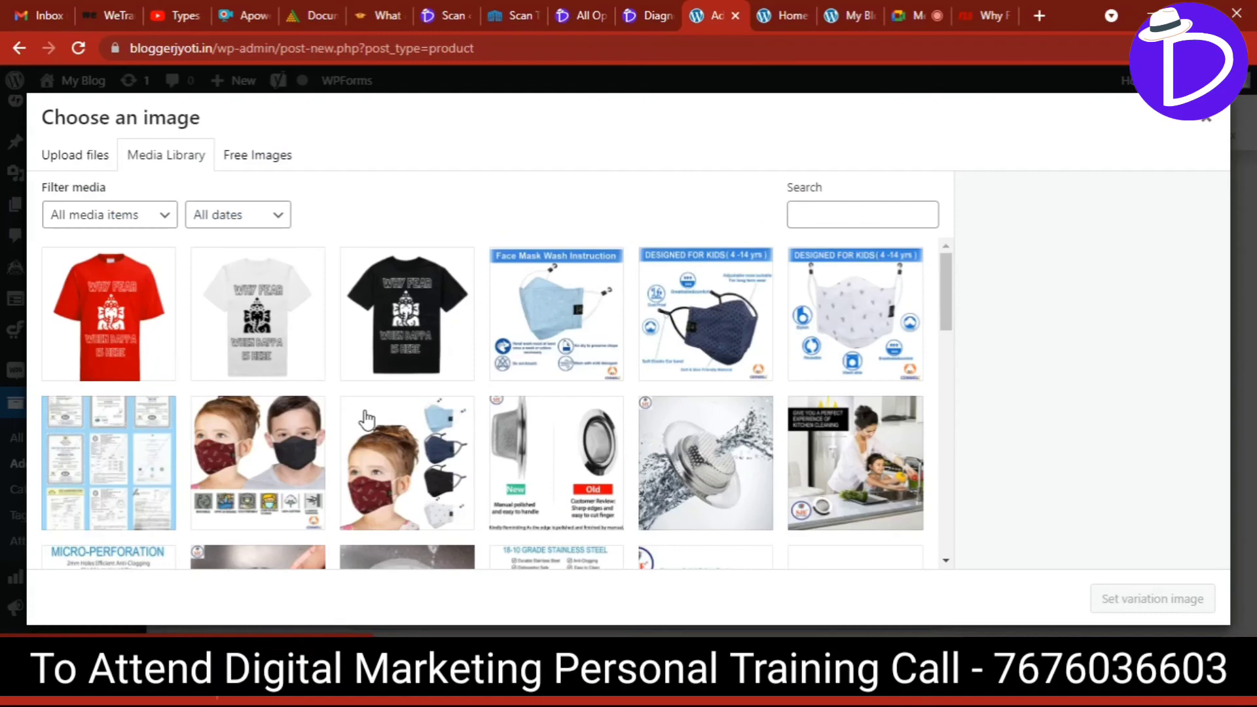
pyautogui.click(396, 305)
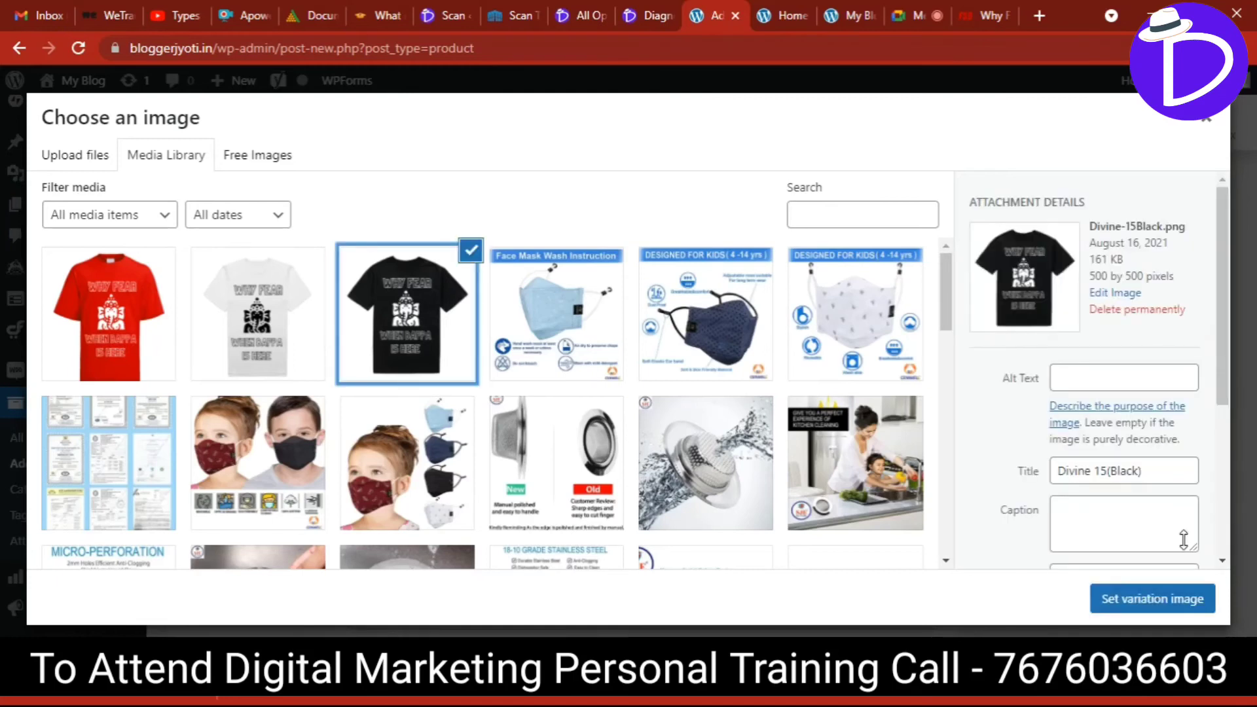
pyautogui.click(1140, 601)
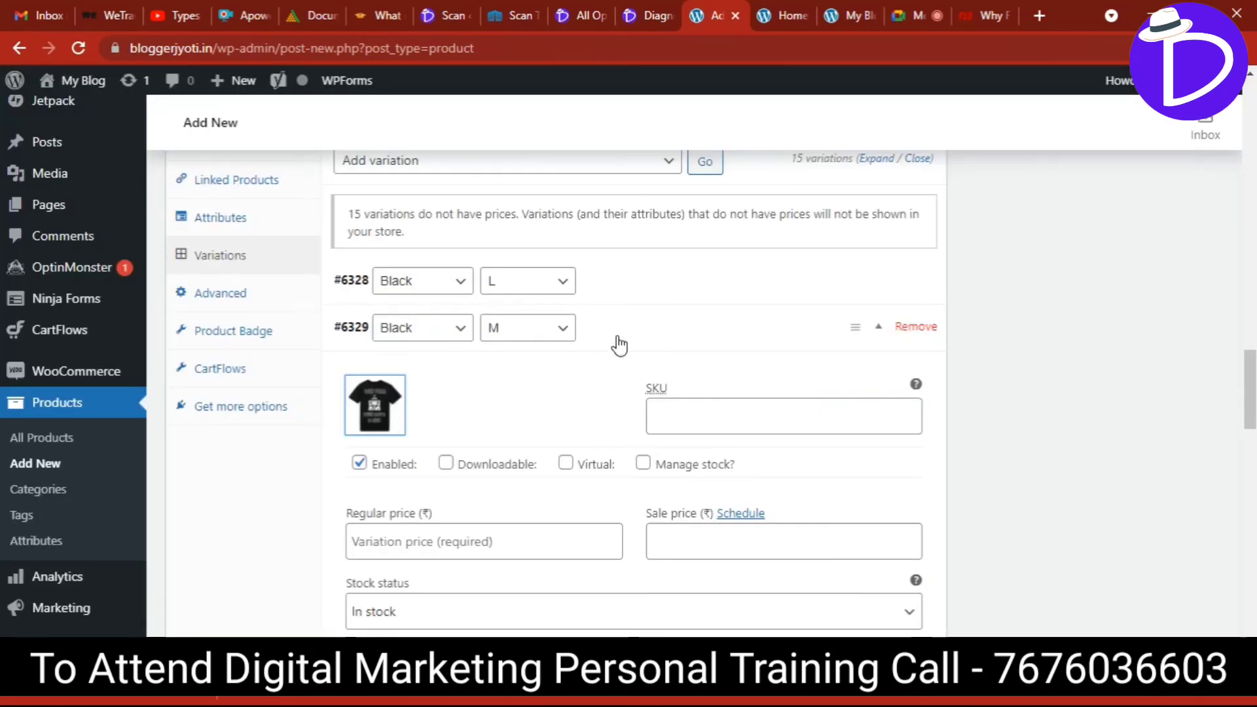
# Set the Black, M variation's regular price to 500 and sale price to 399, and collapse it.
pyautogui.scroll(-1, 290, 536)
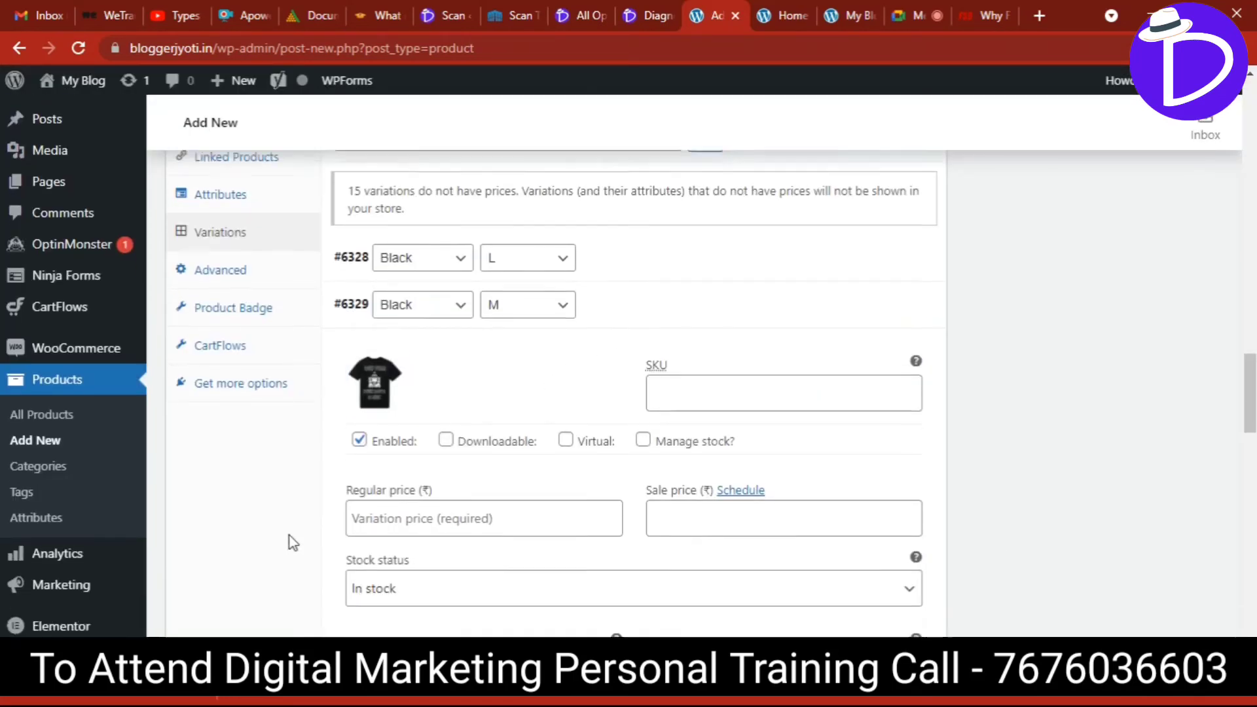
pyautogui.click(416, 470)
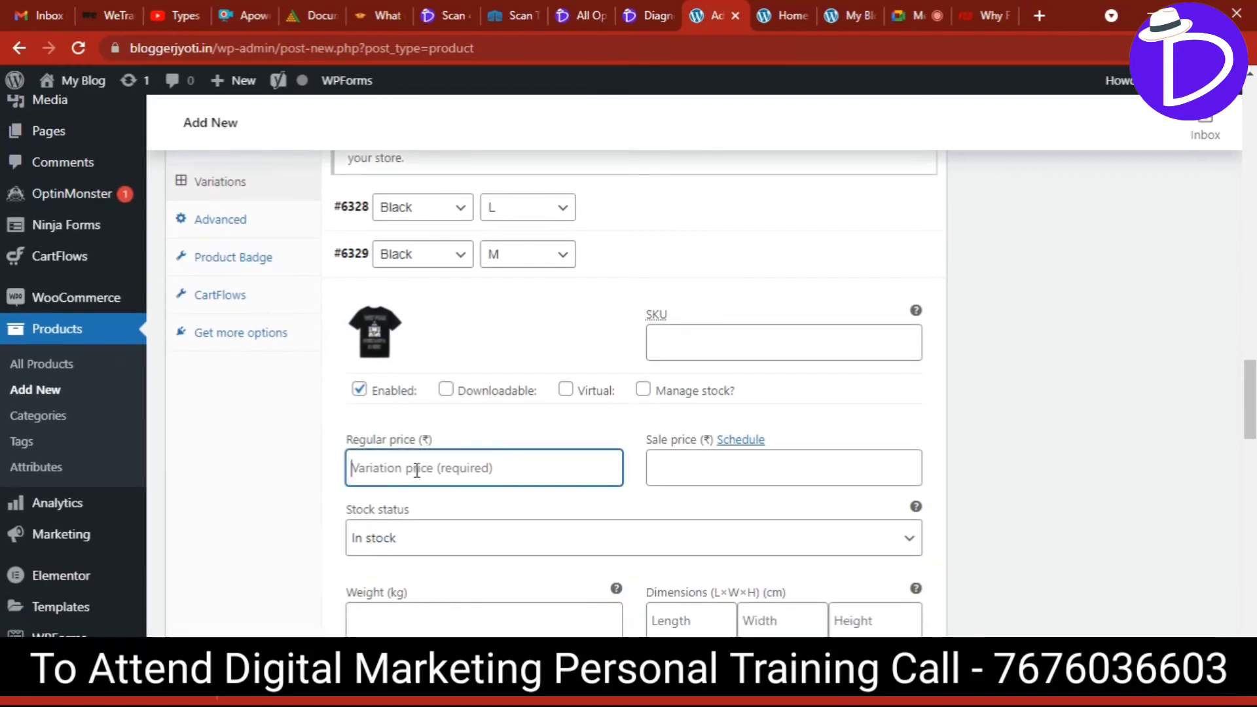
pyautogui.write('500')
pyautogui.press('Tab')
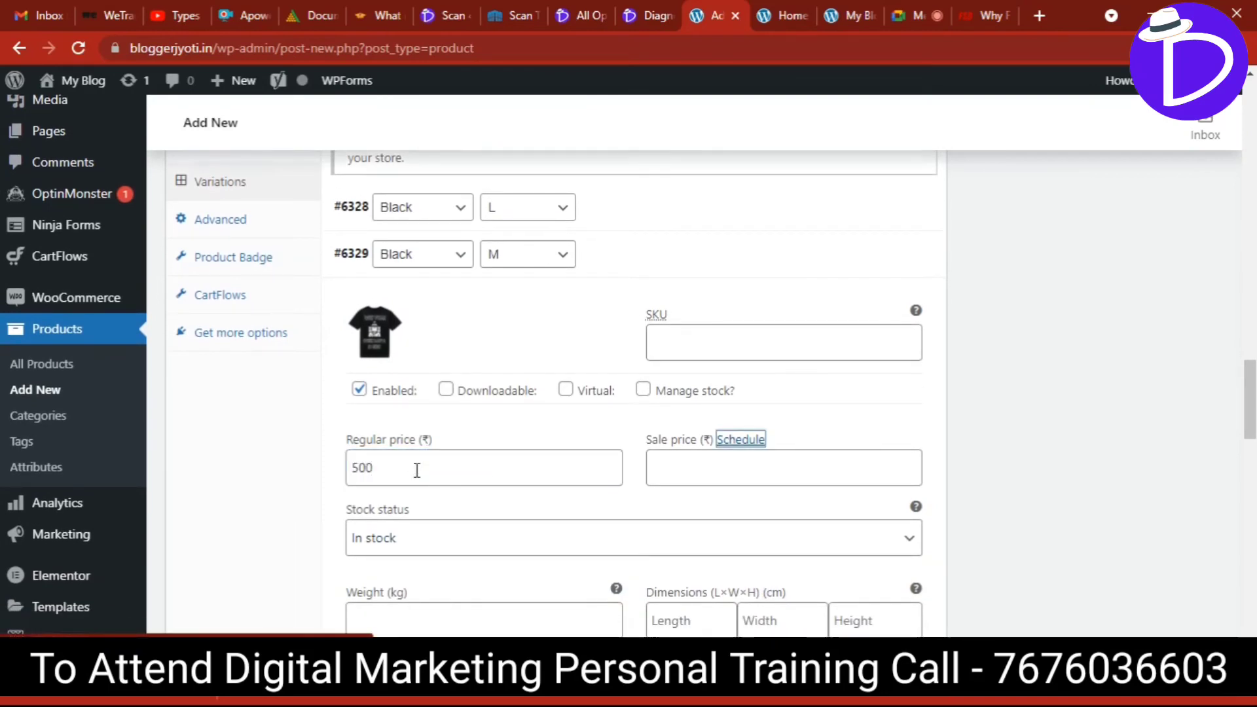
pyautogui.press('Tab')
pyautogui.write('39')
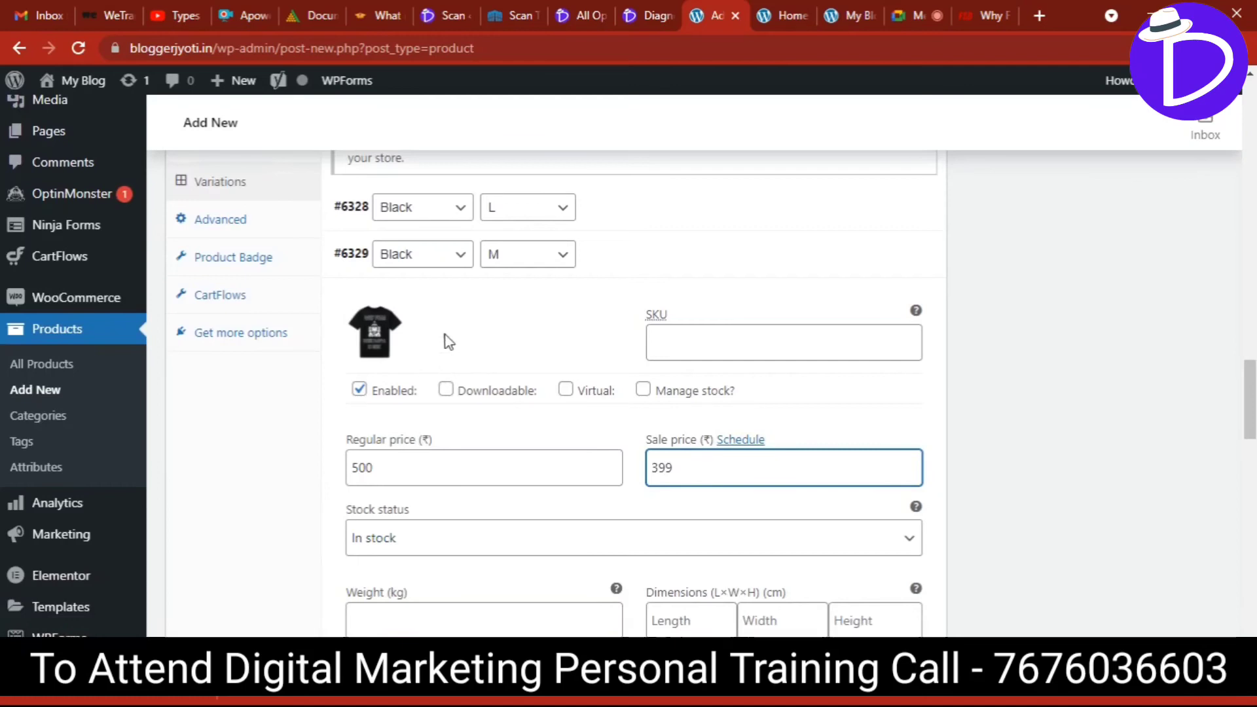
pyautogui.click(638, 274)
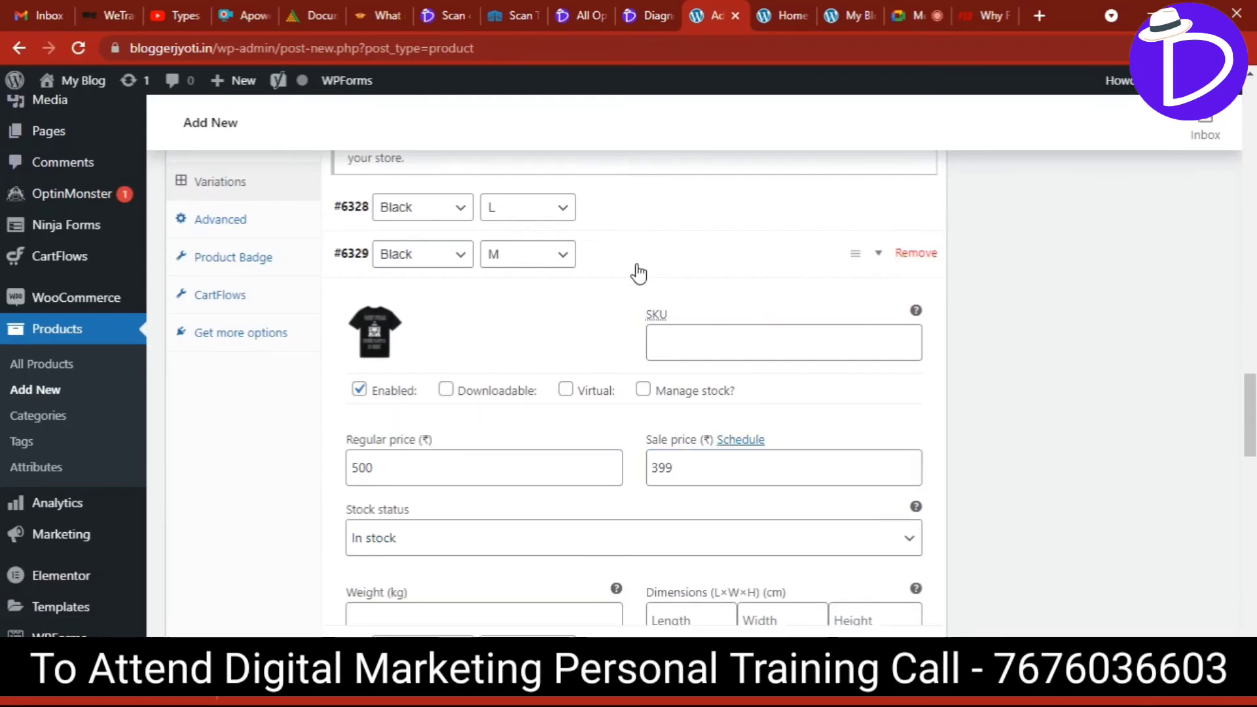
# Expand the Black, S variation and assign Divine-15Black.png from the media library as its image.
pyautogui.click(645, 306)
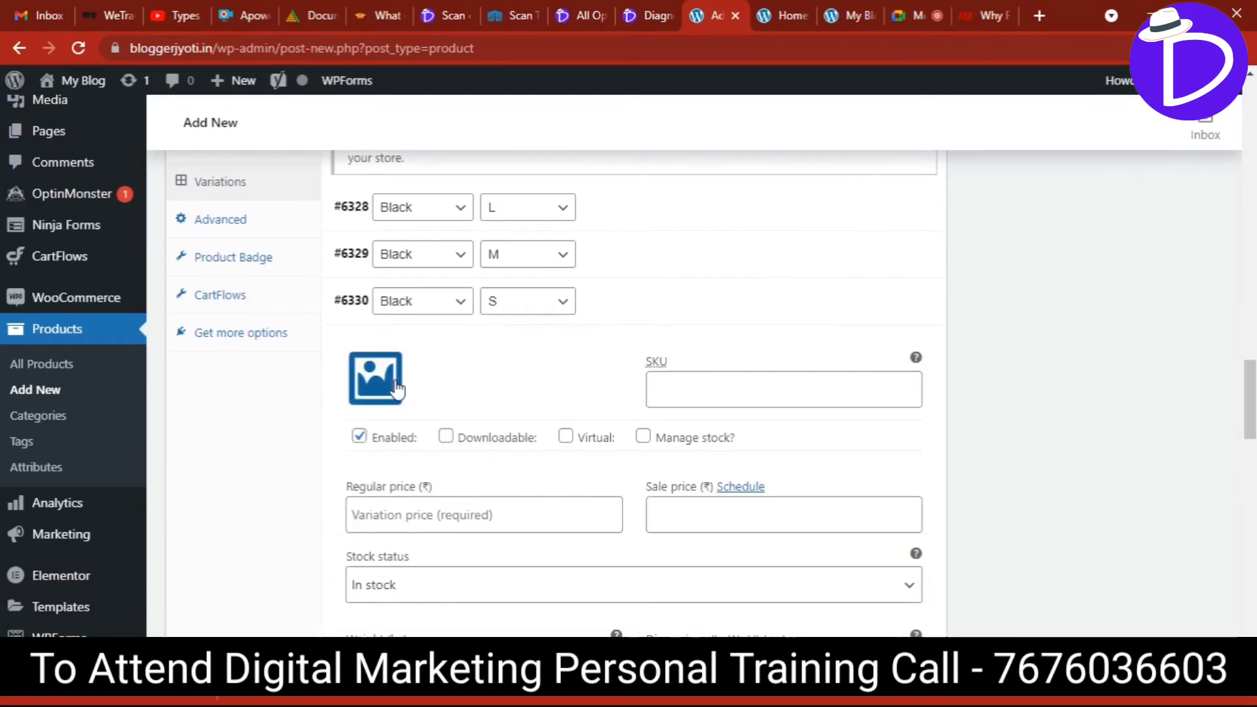
pyautogui.click(375, 377)
pyautogui.click(425, 321)
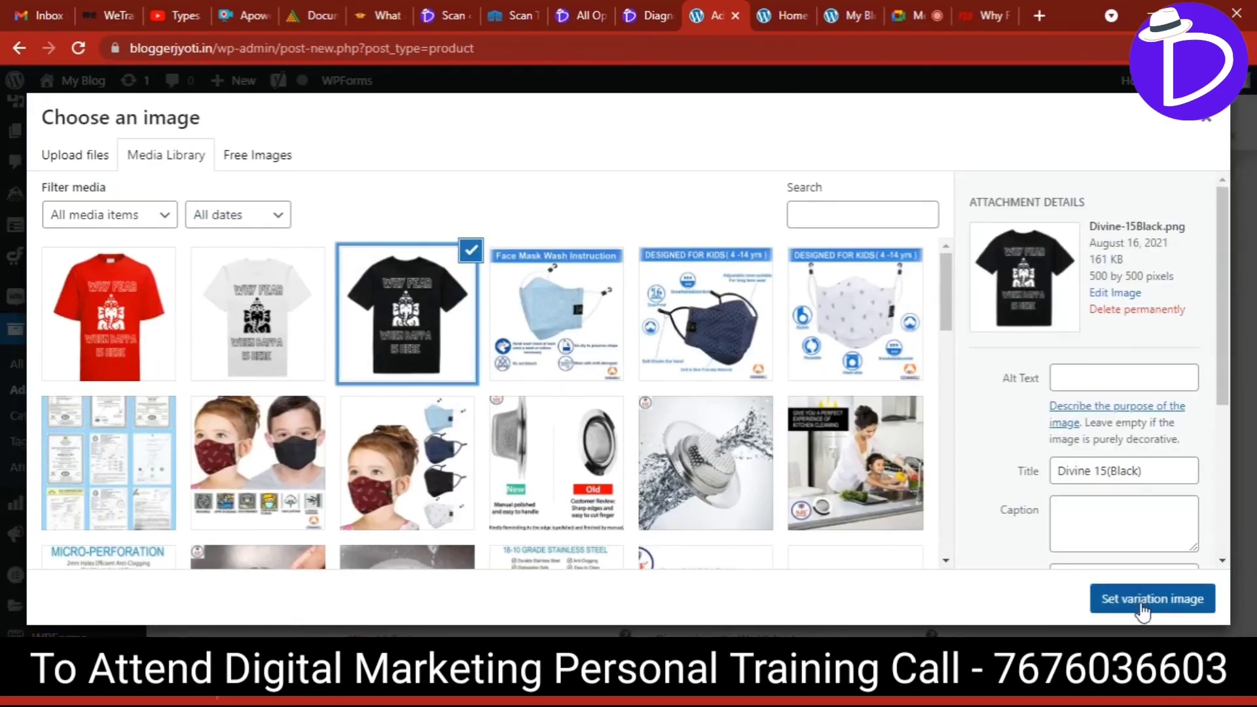
pyautogui.click(1111, 603)
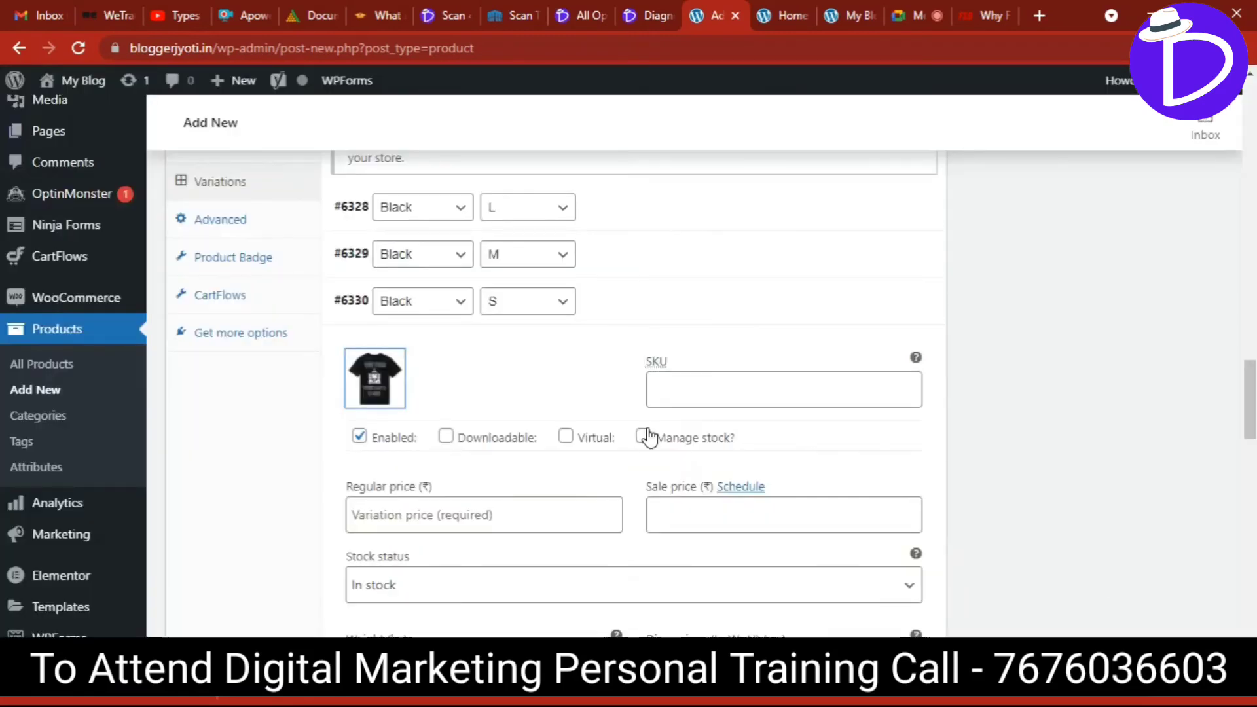
# Set the Black, S variation's regular price to 500 and its sale price to 399.
pyautogui.click(417, 507)
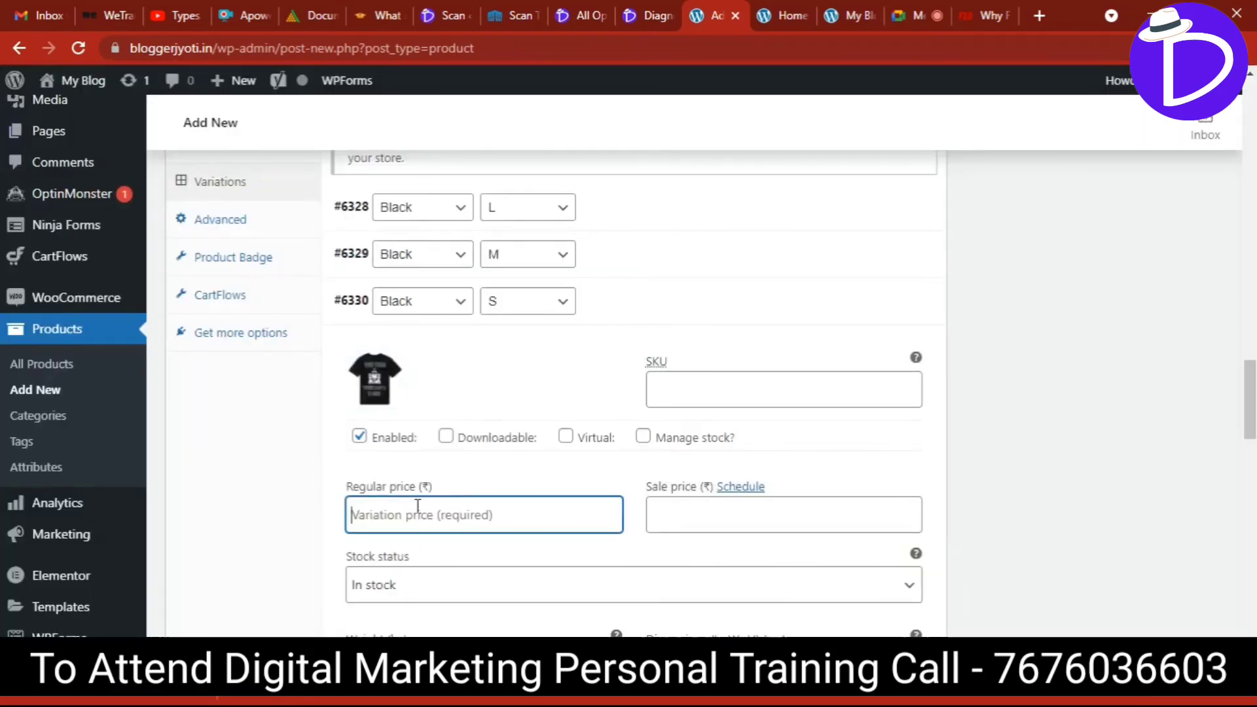
pyautogui.write('500')
pyautogui.press('Tab')
pyautogui.press('Tab')
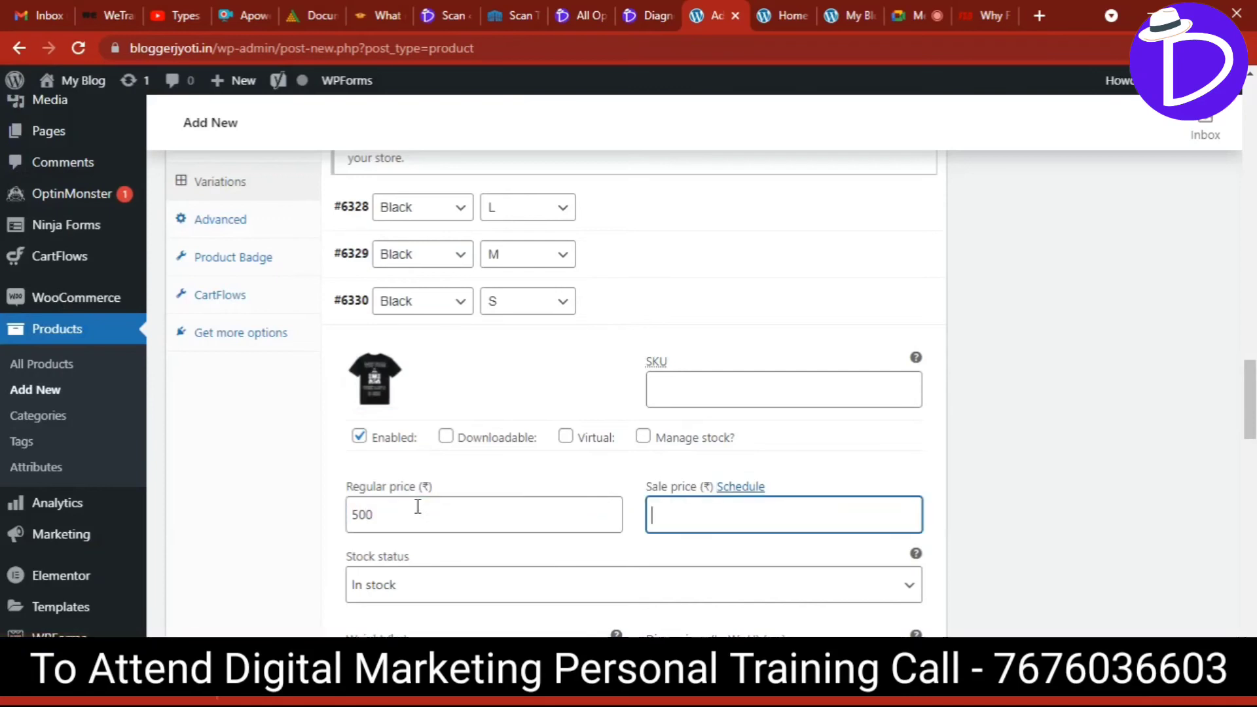
pyautogui.write('399')
# Collapse the Red, L variation and check the image and prices of the Black, XL variation.
pyautogui.scroll(-5, 628, 275)
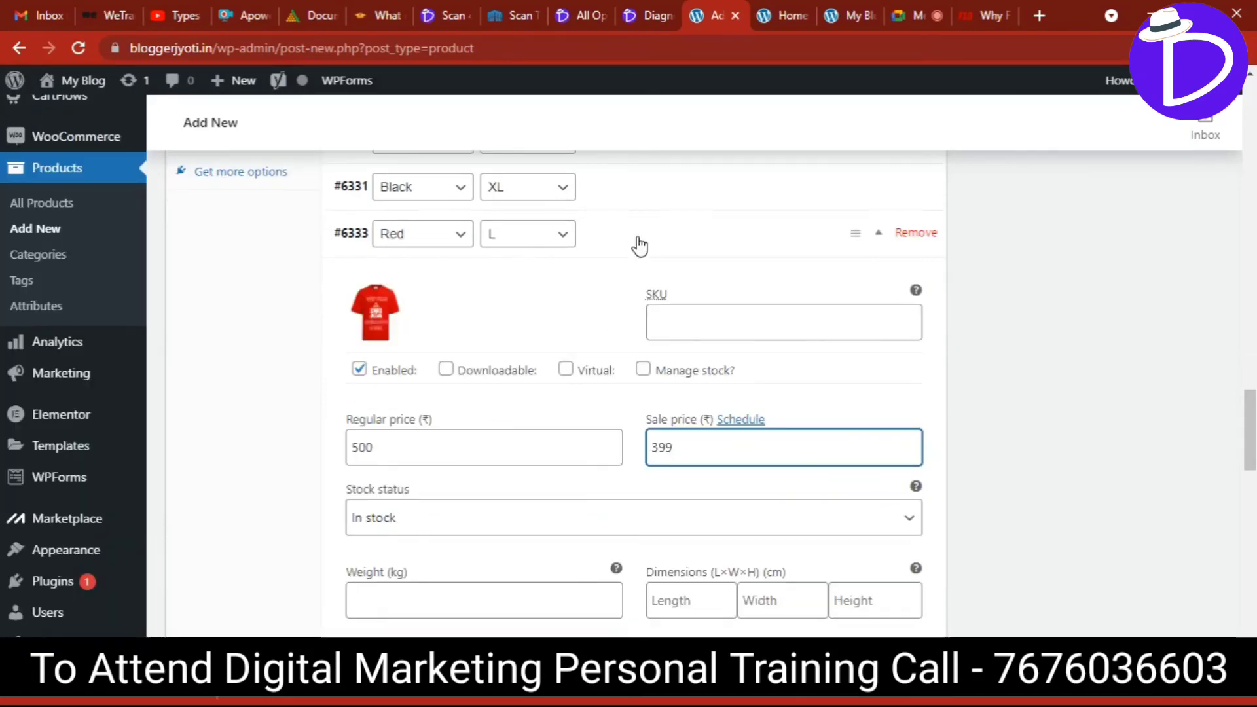
pyautogui.click(639, 246)
pyautogui.click(635, 196)
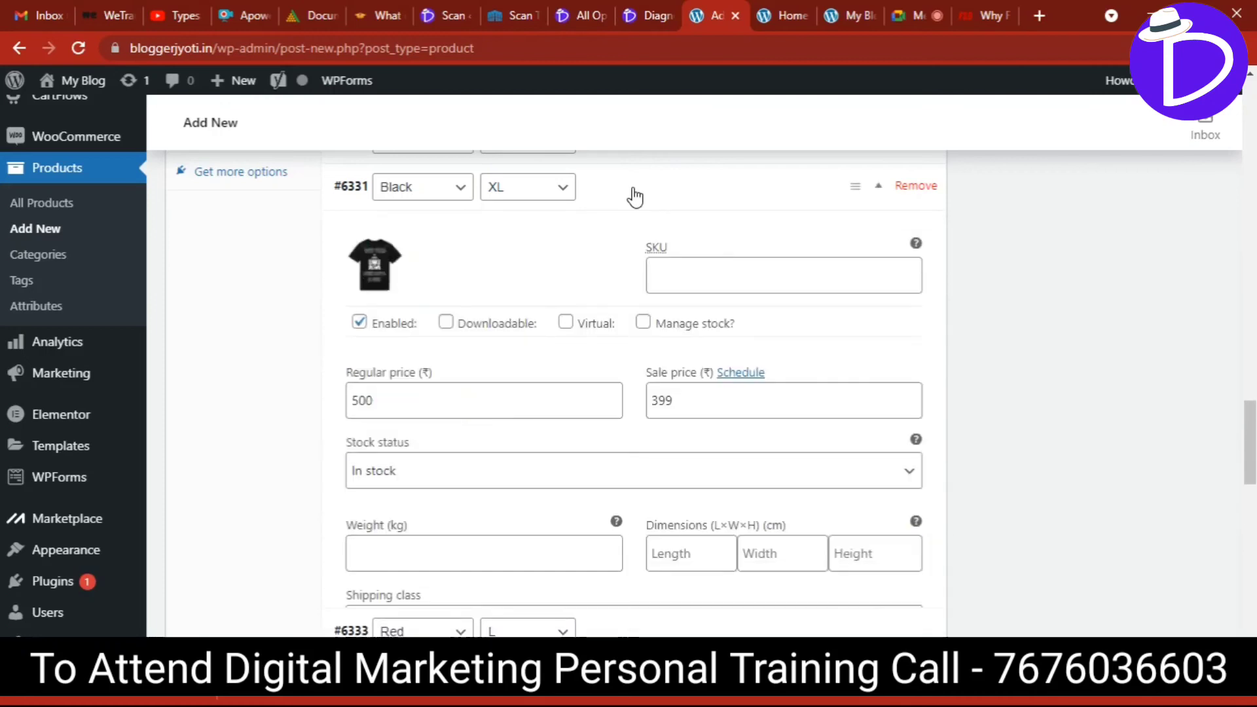
pyautogui.click(634, 196)
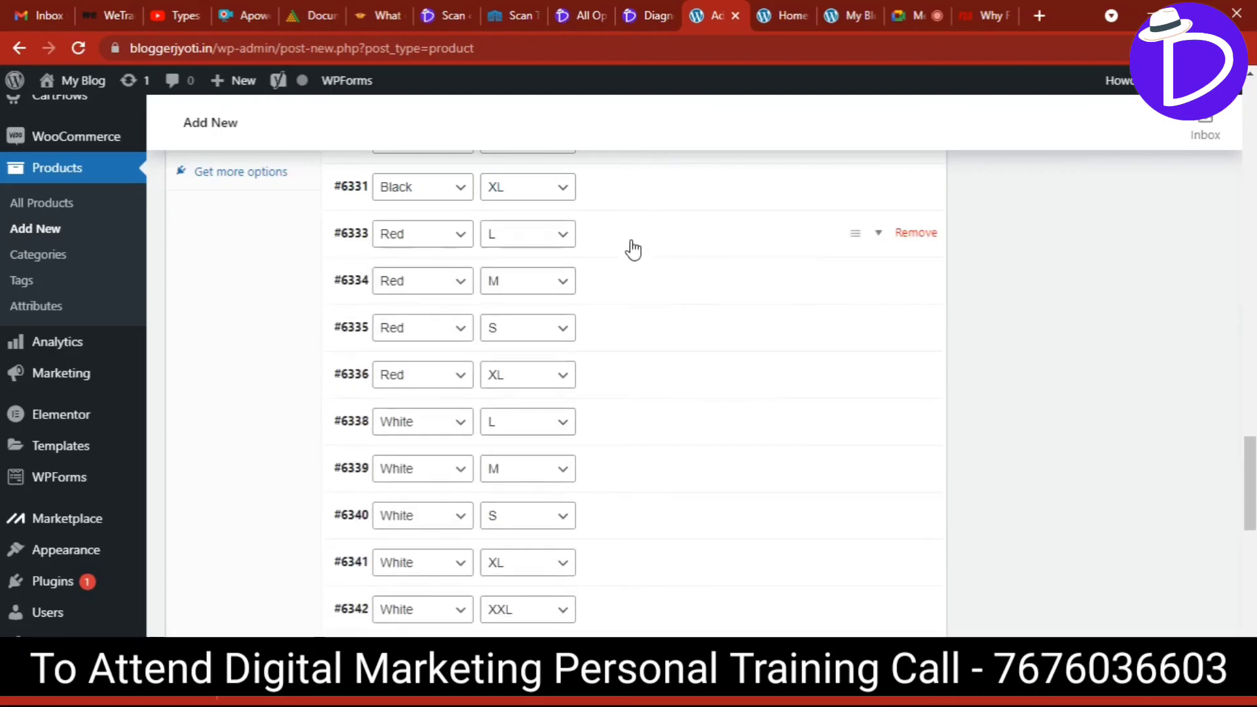
# Expand the Red, M variation and assign the red T-shirt picture from the media library as its image.
pyautogui.click(596, 283)
pyautogui.click(375, 355)
pyautogui.click(109, 314)
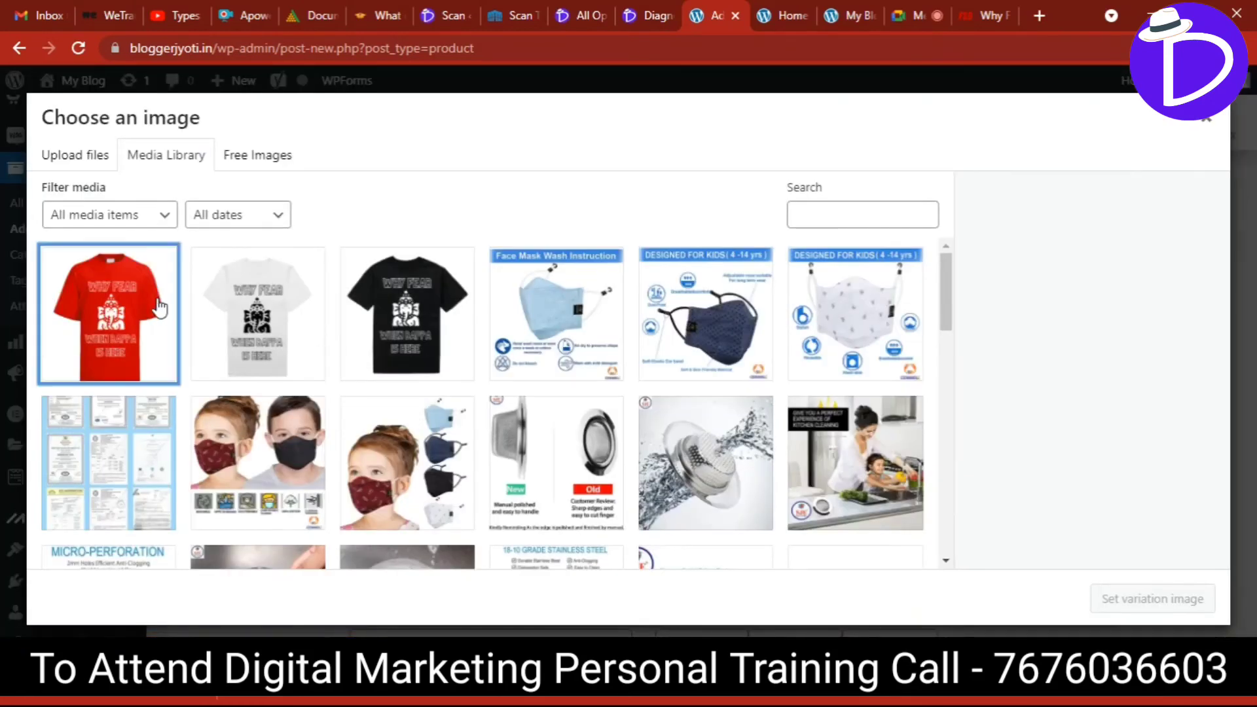
pyautogui.click(1152, 598)
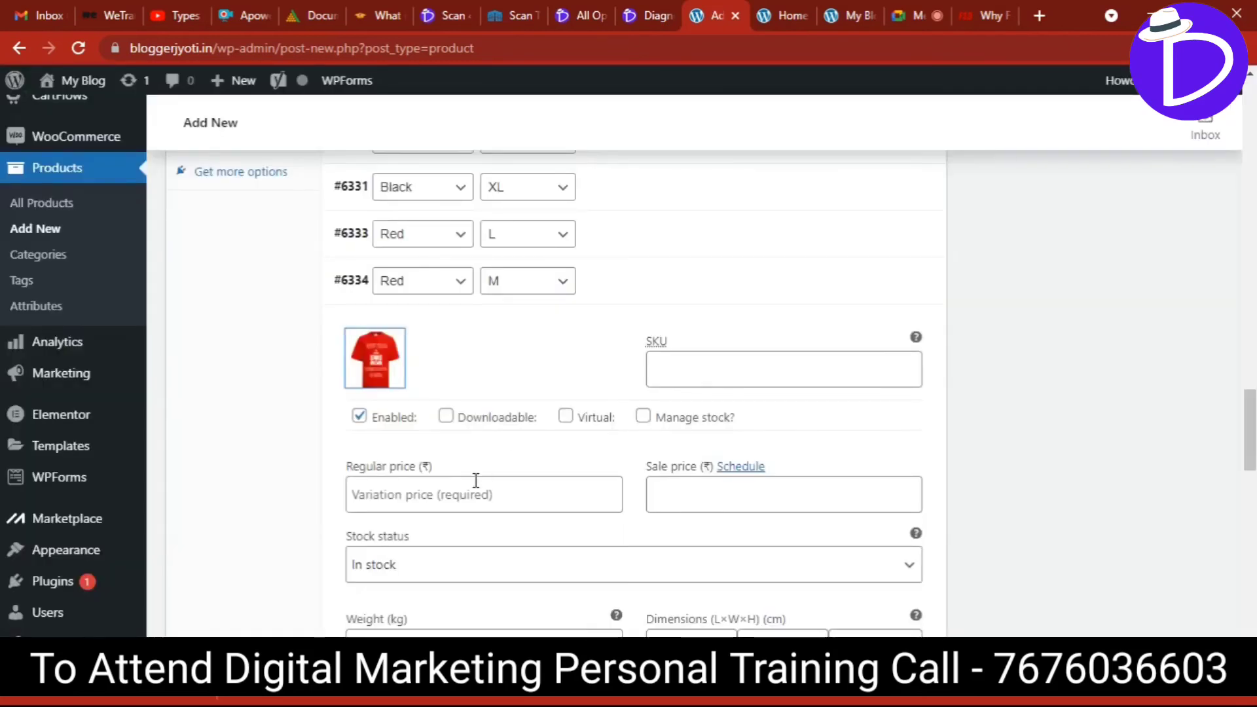
# Set the Red, M variation's regular price to 500 and sale price to 399, and collapse it.
pyautogui.click(449, 504)
pyautogui.write('500')
pyautogui.press('Tab')
pyautogui.press('Tab')
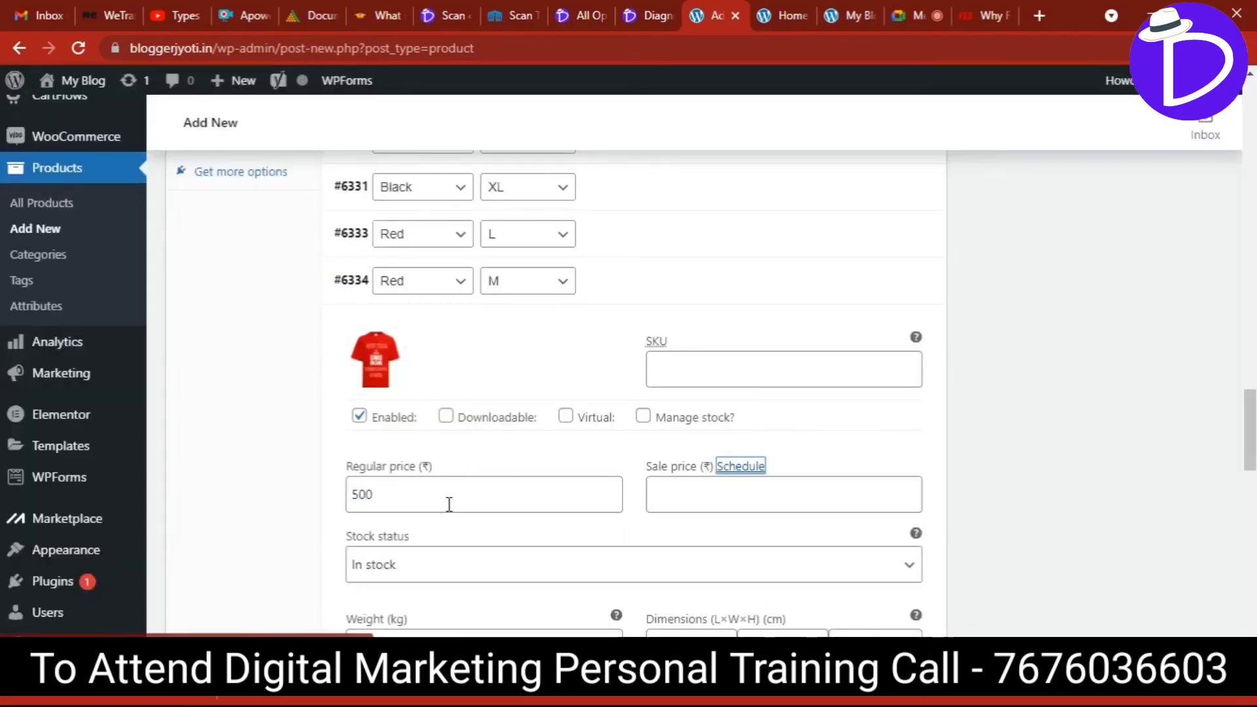
pyautogui.write('399')
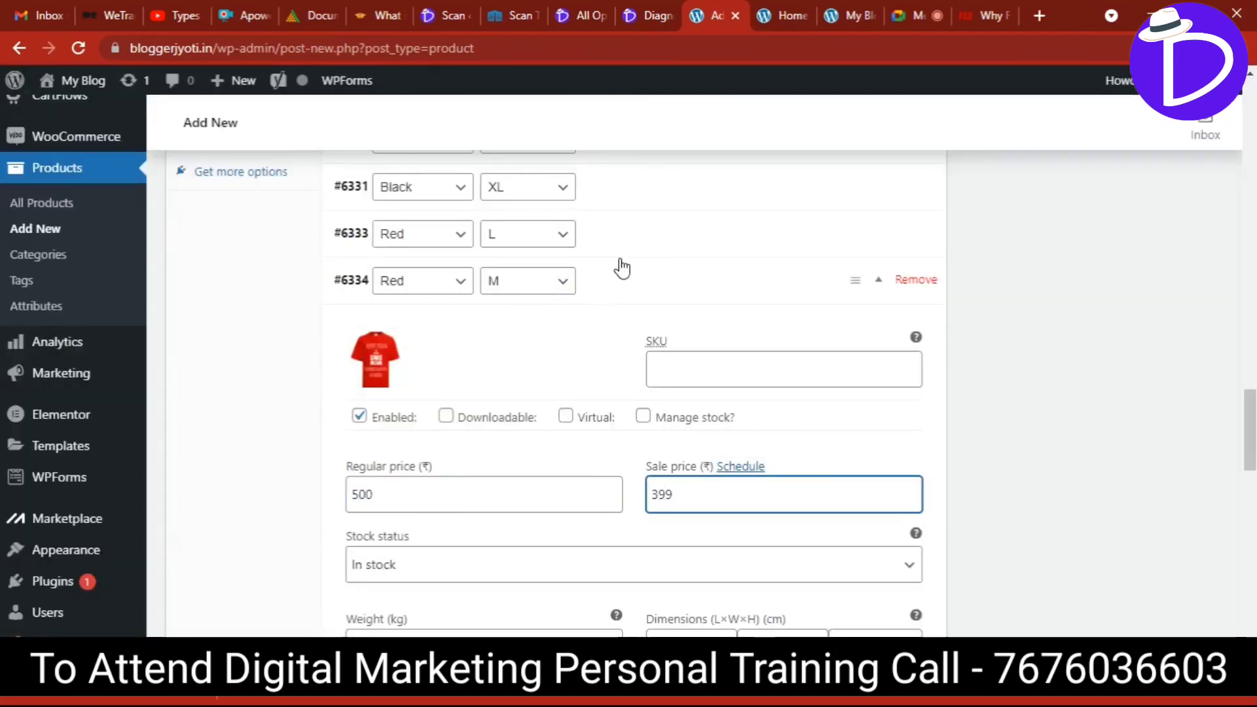
pyautogui.click(620, 283)
# Expand the Red, S variation and assign the red T-shirt picture from the media library as its image.
pyautogui.click(650, 329)
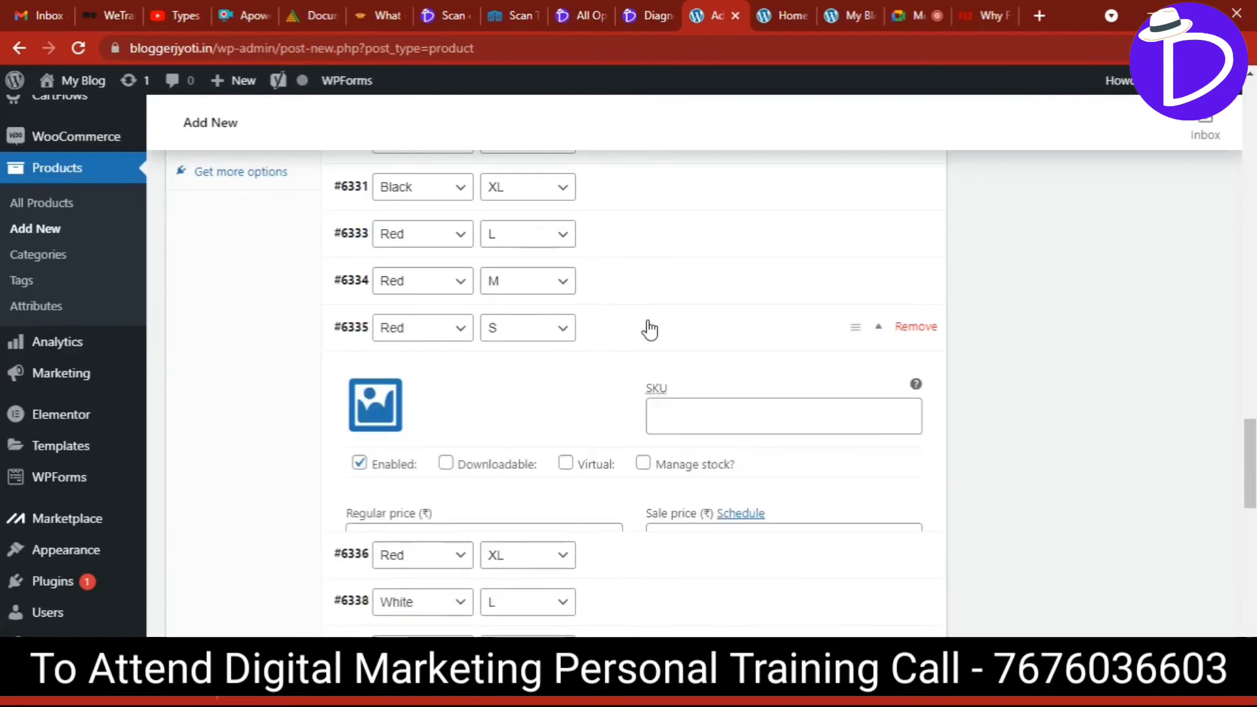
pyautogui.click(373, 404)
pyautogui.click(89, 303)
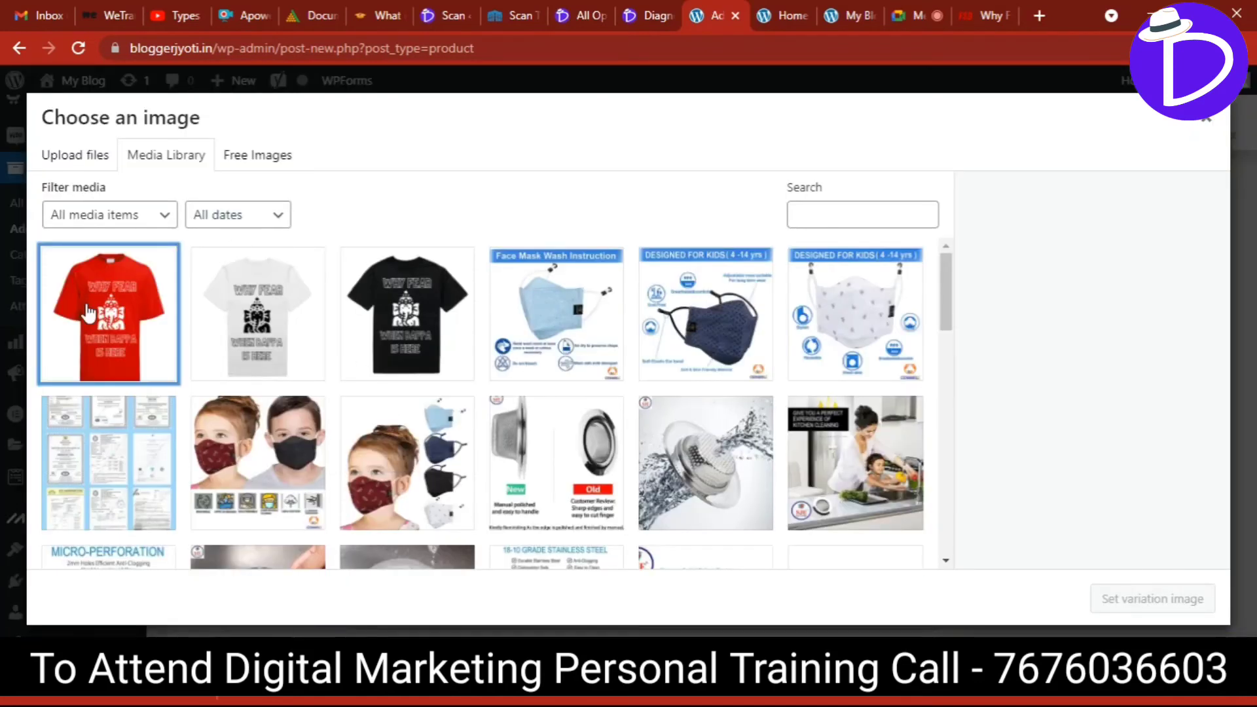
pyautogui.click(1152, 599)
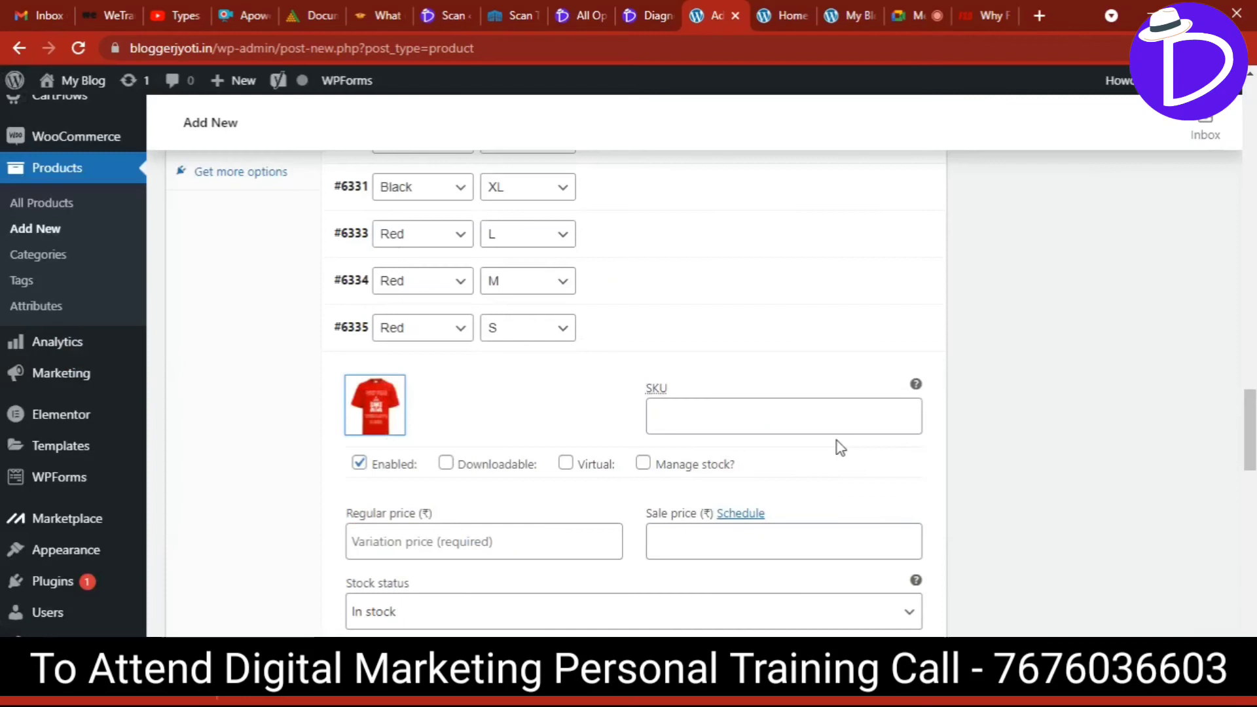
# Set the Red, S variation's regular price to 500 and sale price to 399, and collapse it.
pyautogui.click(456, 538)
pyautogui.write('500')
pyautogui.press('Tab')
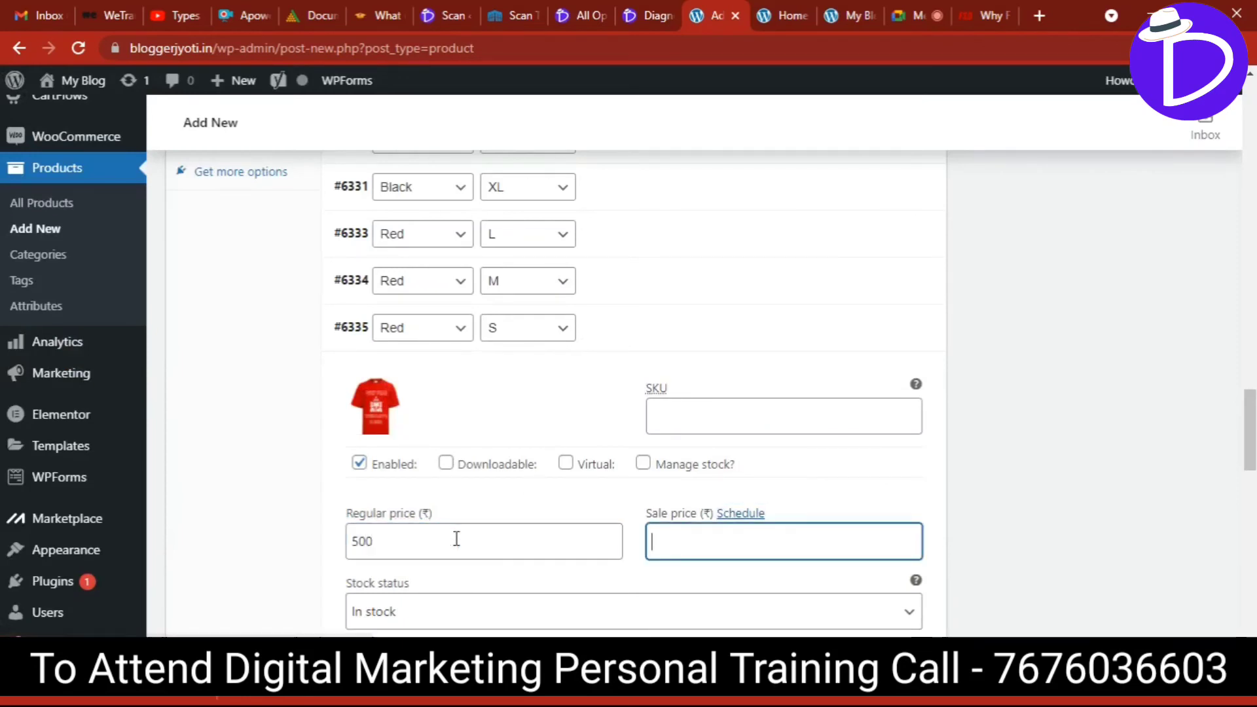
pyautogui.write('399')
pyautogui.click(661, 342)
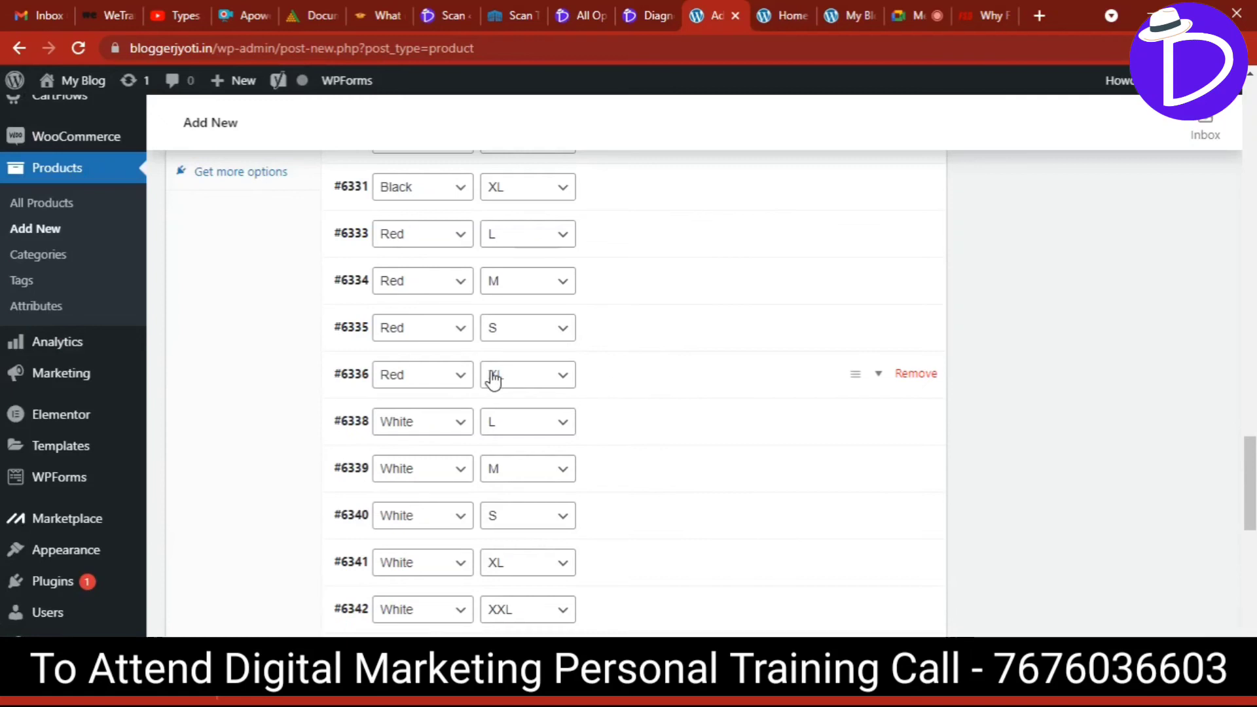
# Expand the Red, XL variation and assign the red T-shirt picture from the media library as its image.
pyautogui.click(629, 393)
pyautogui.click(373, 449)
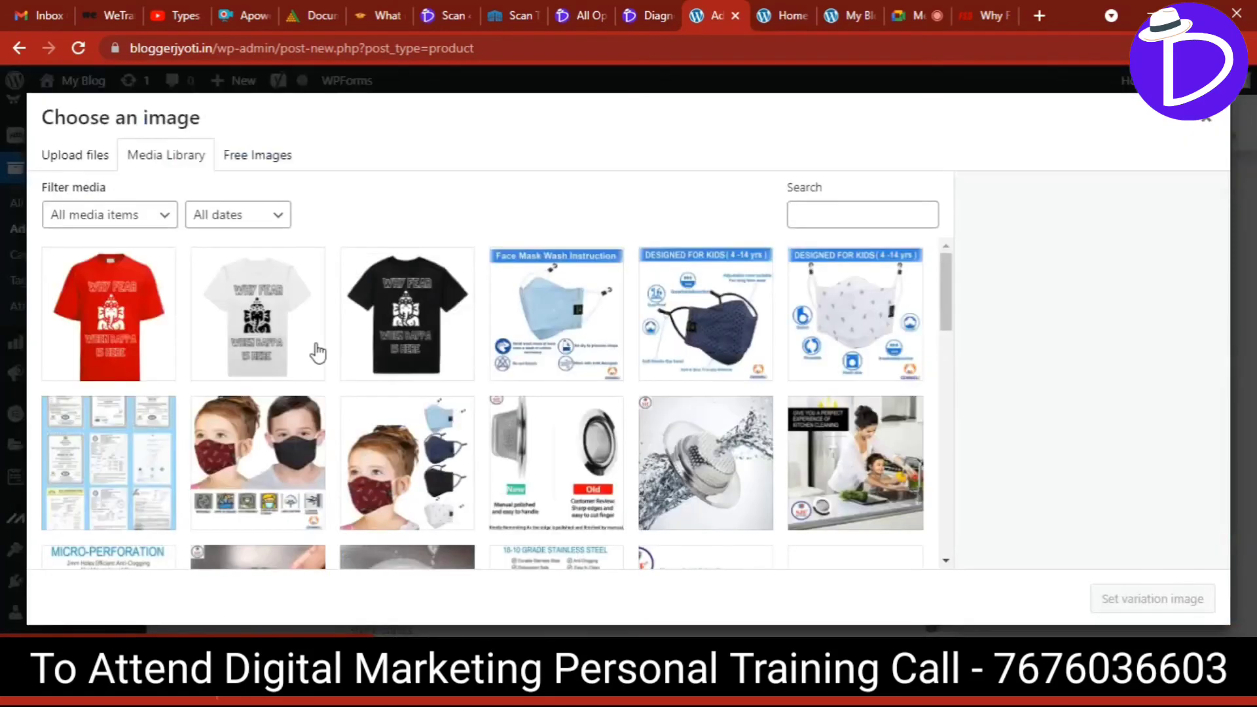
pyautogui.click(100, 298)
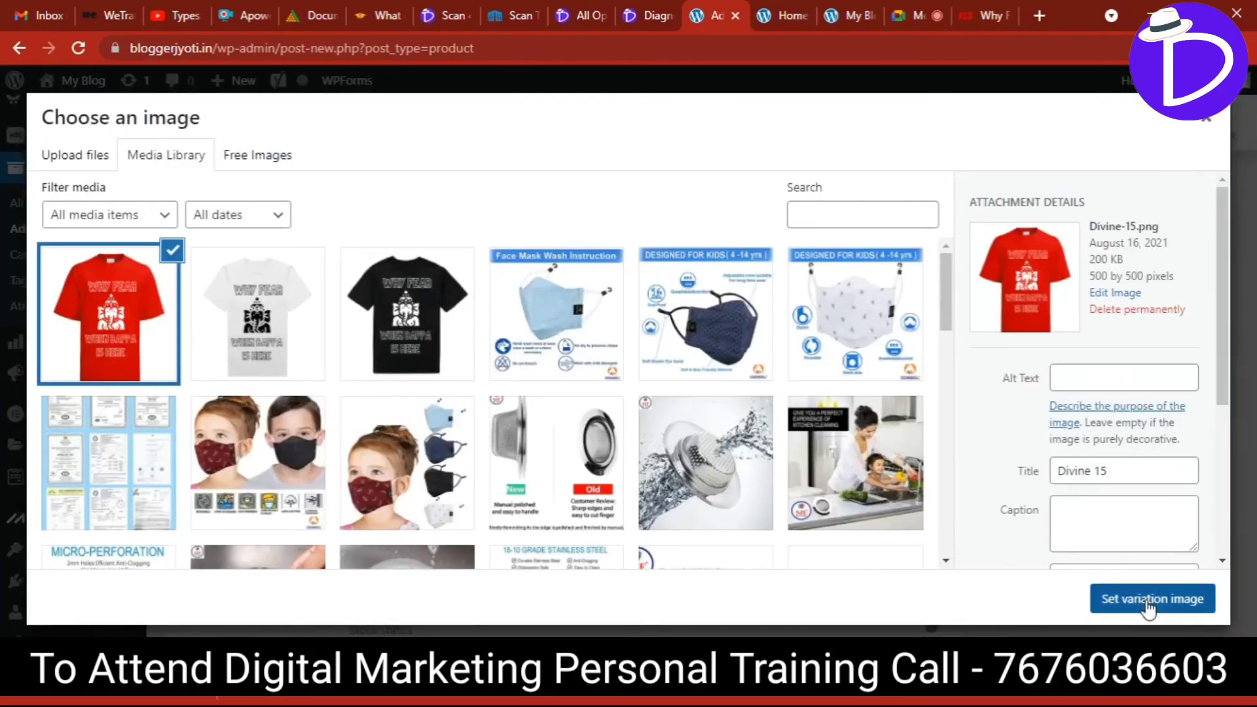
pyautogui.click(1113, 599)
# Set the Red, XL variation's regular price to 500 and sale price to 399, and collapse it.
pyautogui.click(468, 590)
pyautogui.write('500')
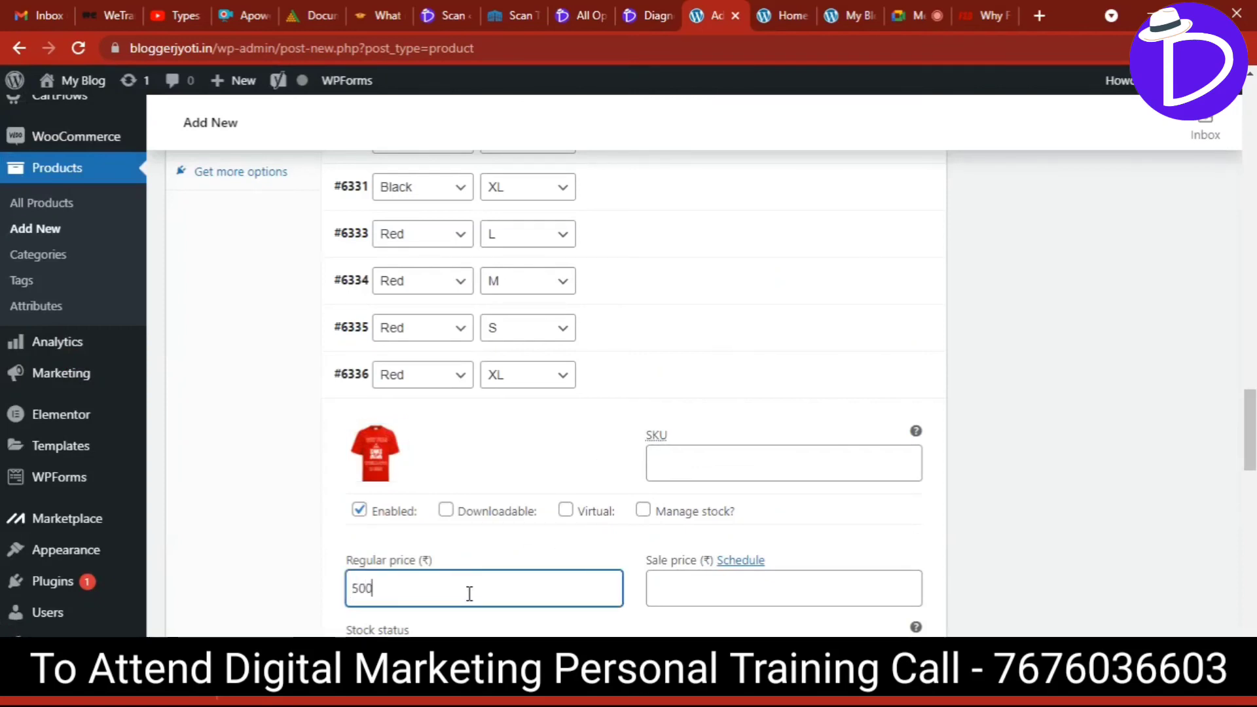
pyautogui.press('Tab')
pyautogui.press('Tab')
pyautogui.write('399')
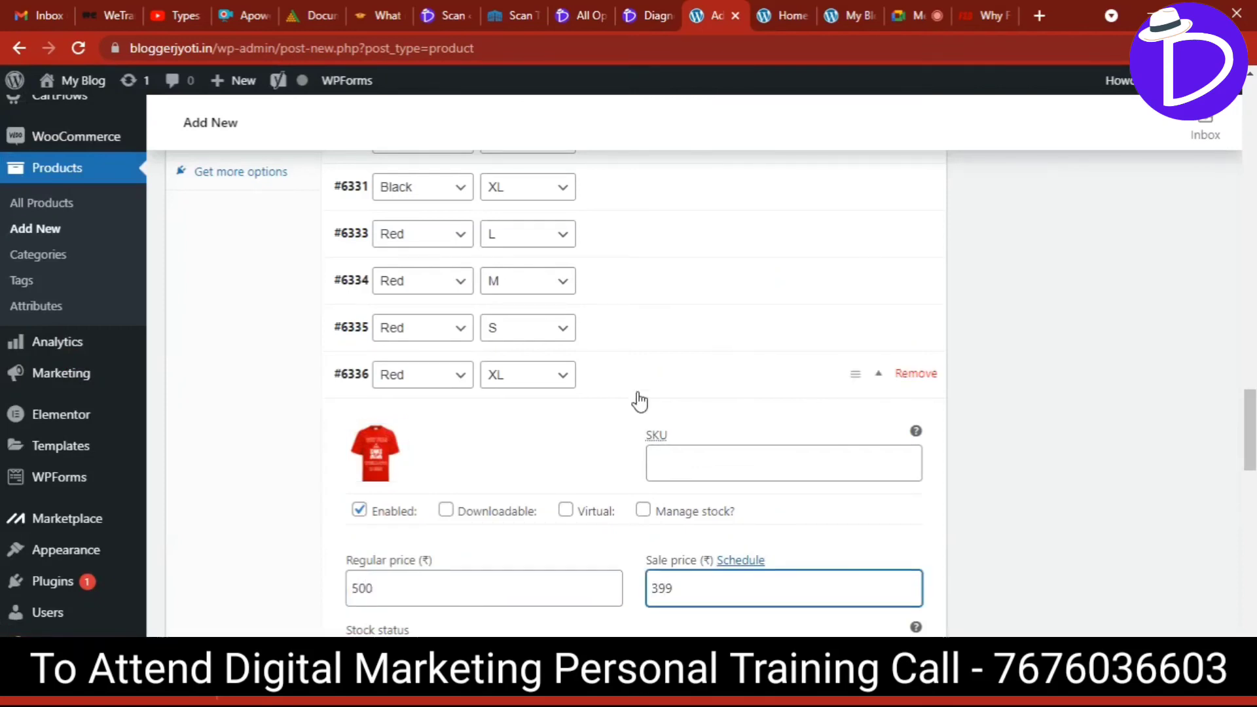
pyautogui.click(658, 378)
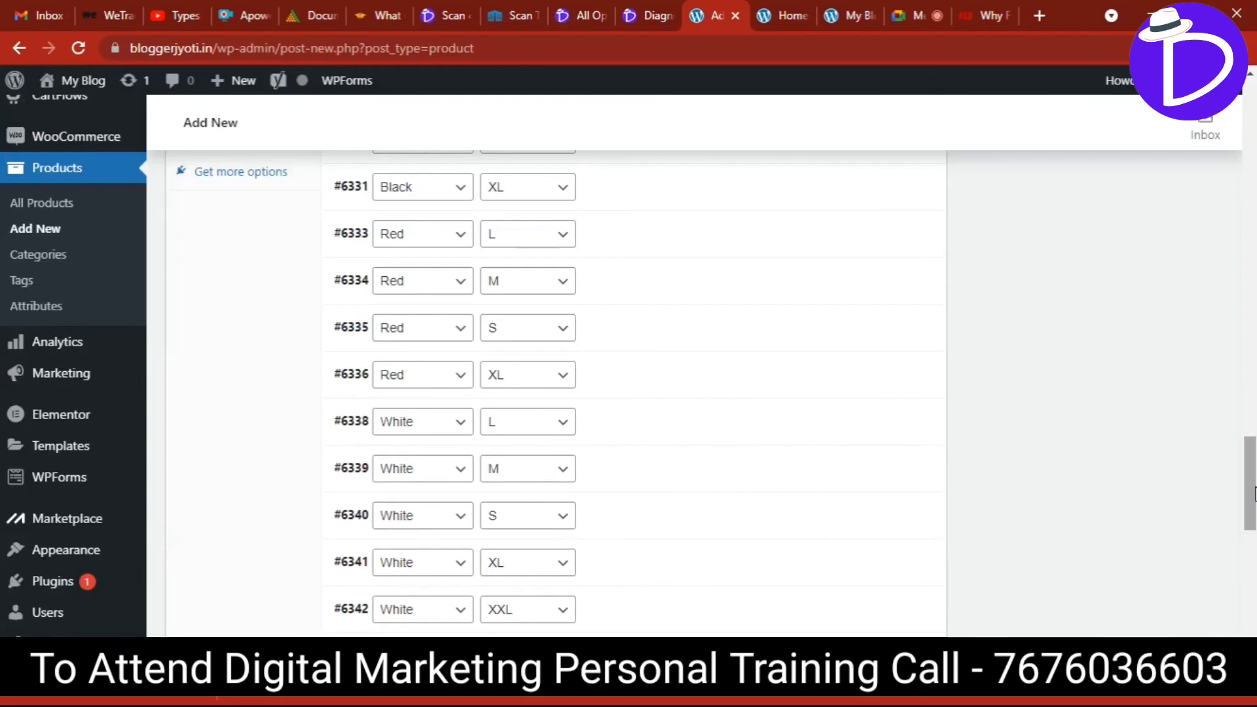
# Give the White, L variation the white T-shirt image, regular price 500 and sale price 399, and collapse it.
pyautogui.moveTo(1254, 493); pyautogui.dragTo(1255, 517)
pyautogui.moveTo(664, 477)
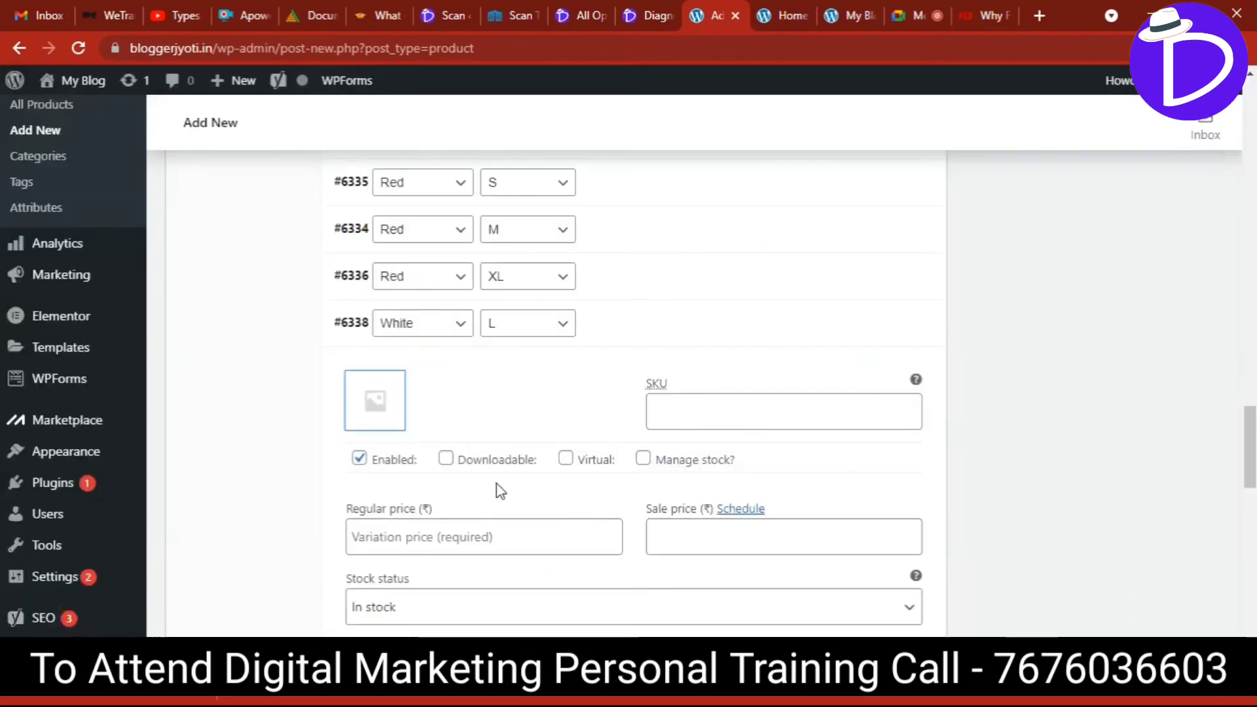
pyautogui.click(446, 542)
pyautogui.write('5')
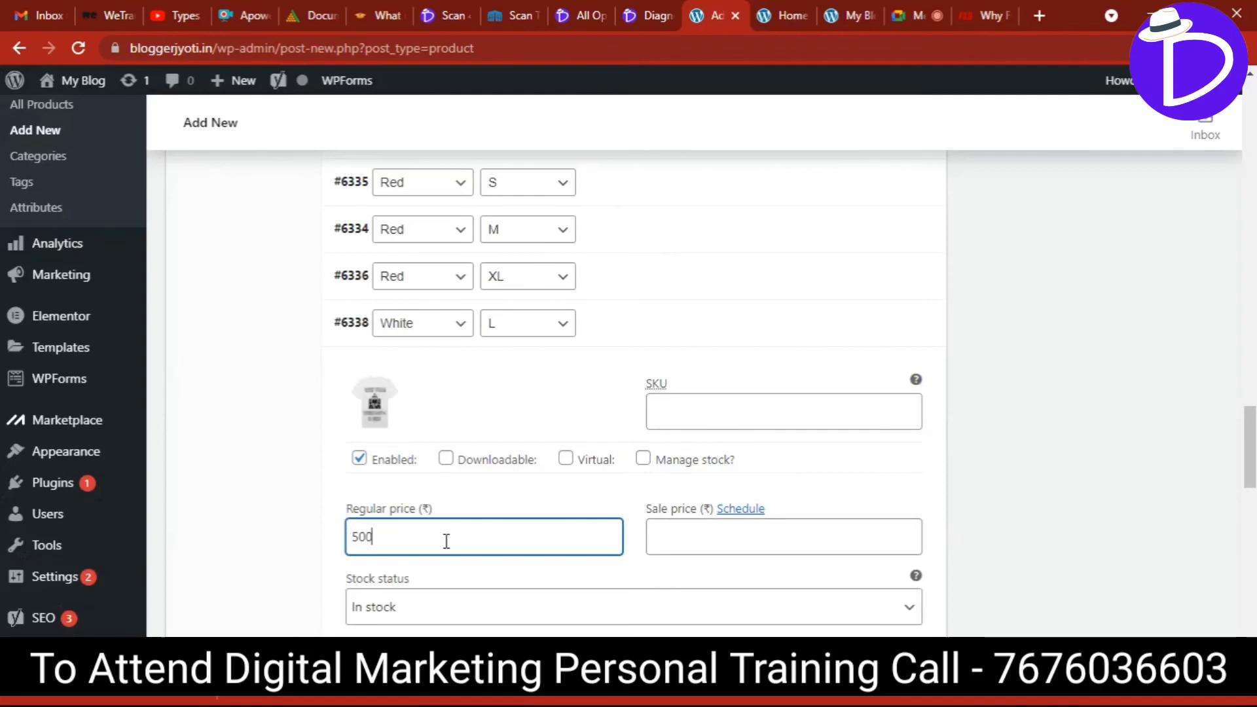
pyautogui.write('00')
pyautogui.press('Tab')
pyautogui.press('Tab')
pyautogui.write('399')
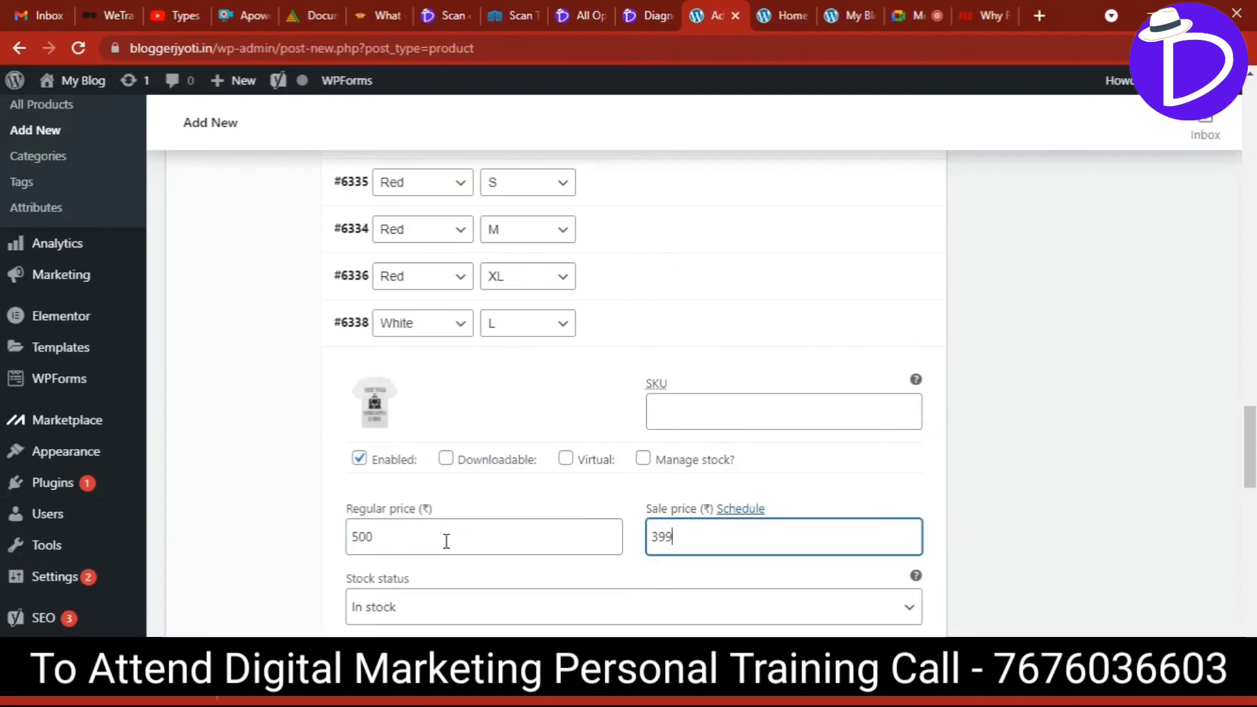
pyautogui.click(650, 347)
# Save the changes made to the product's variations.
pyautogui.click(642, 373)
pyautogui.scroll(-3, 399, 456)
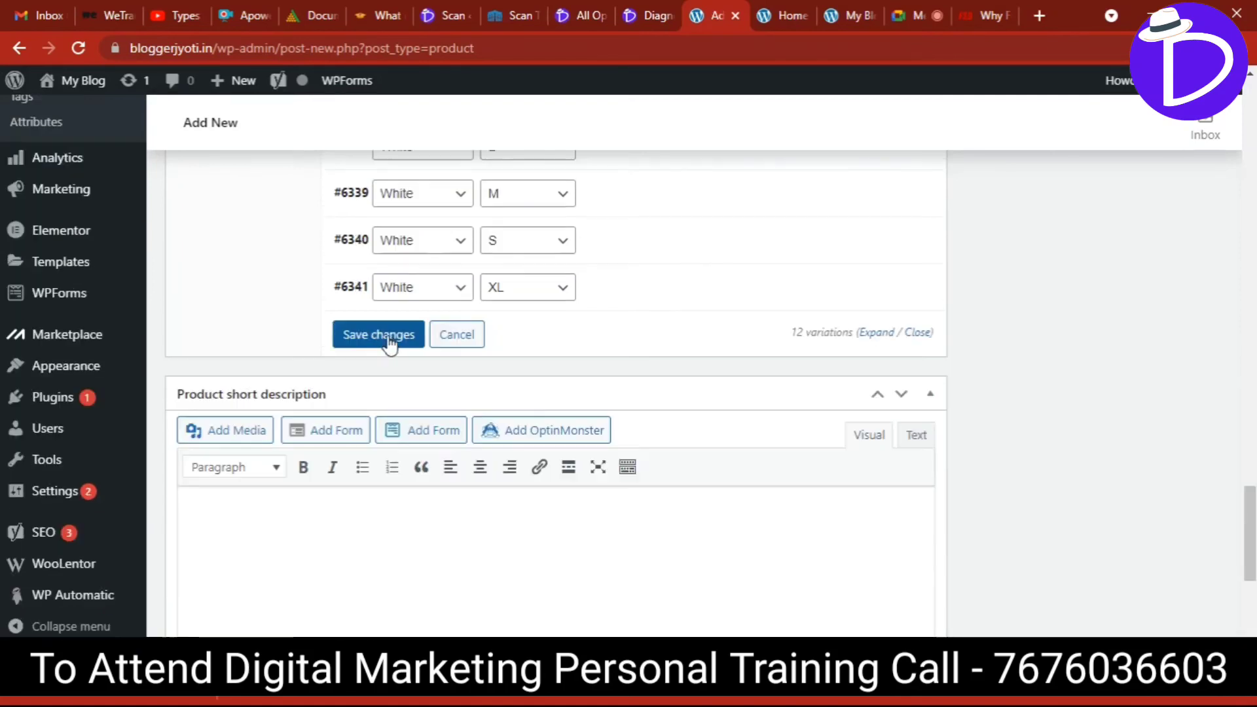
pyautogui.click(386, 337)
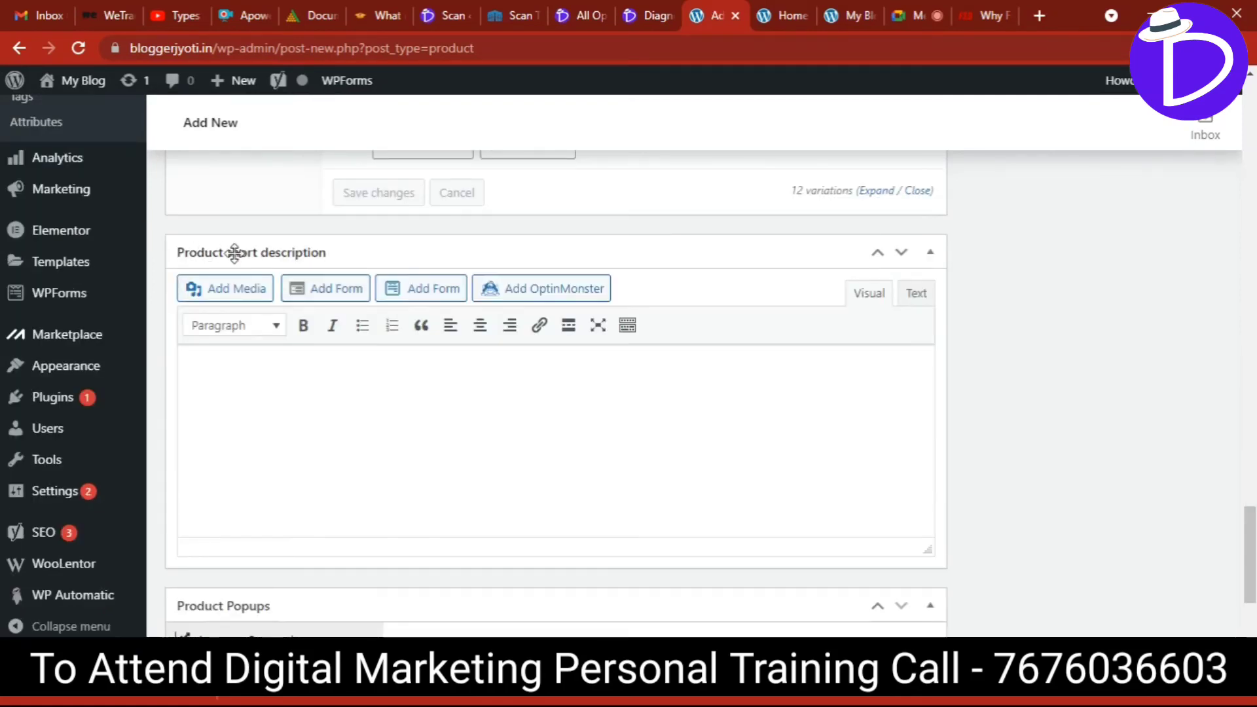
# Copy the WASH CARE heading and bullet list from the flyshopdrop.com T-shirt page into the new product's short description.
pyautogui.click(988, 3)
pyautogui.scroll(-2, 1141, 289)
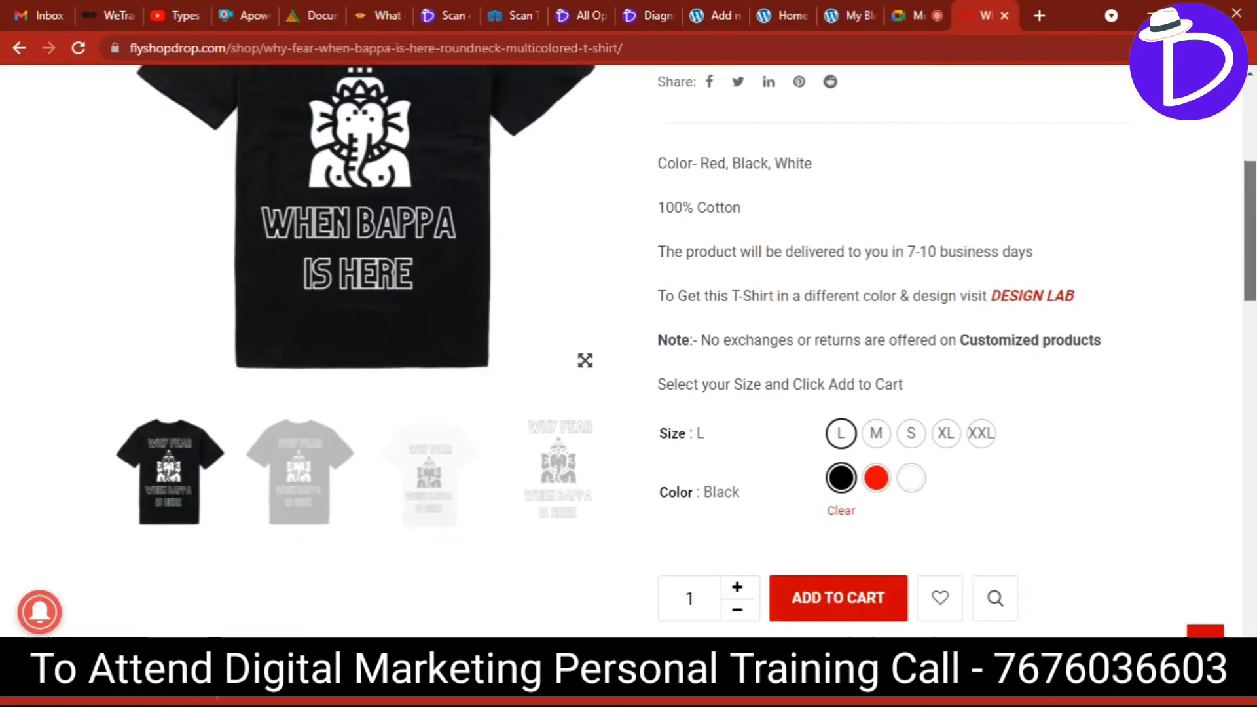
pyautogui.scroll(-7, 628, 353)
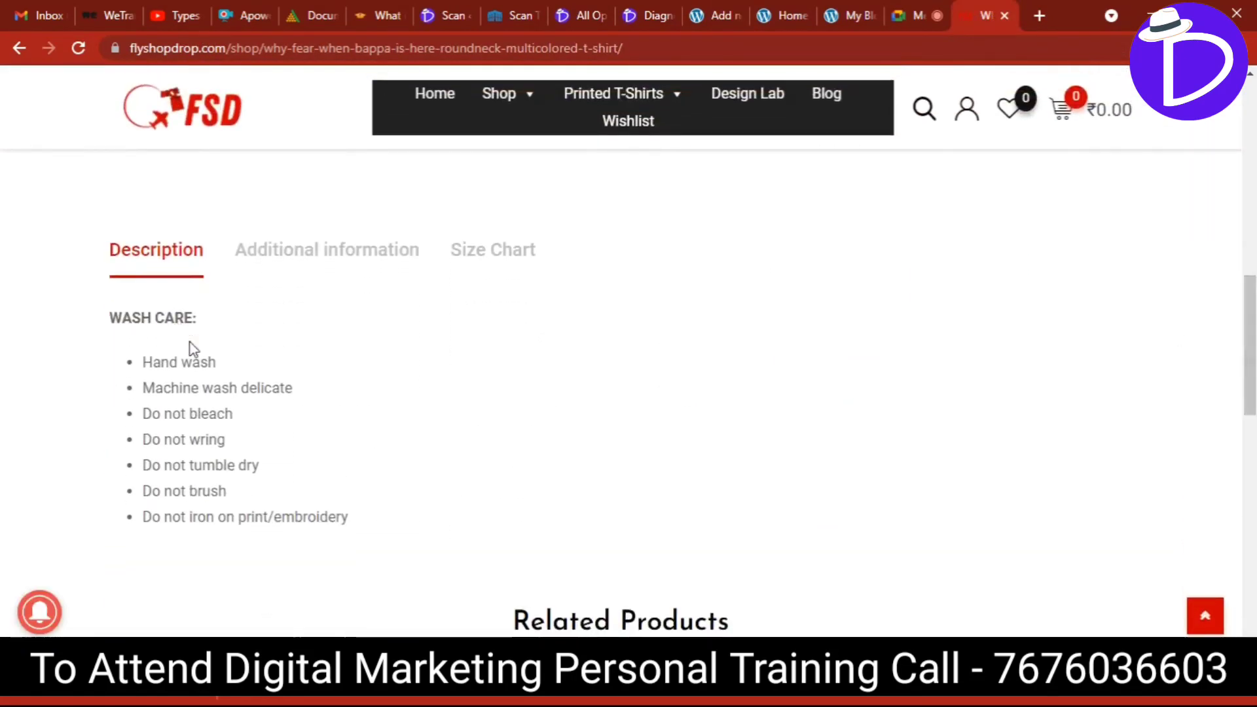
pyautogui.moveTo(356, 522); pyautogui.dragTo(139, 319)
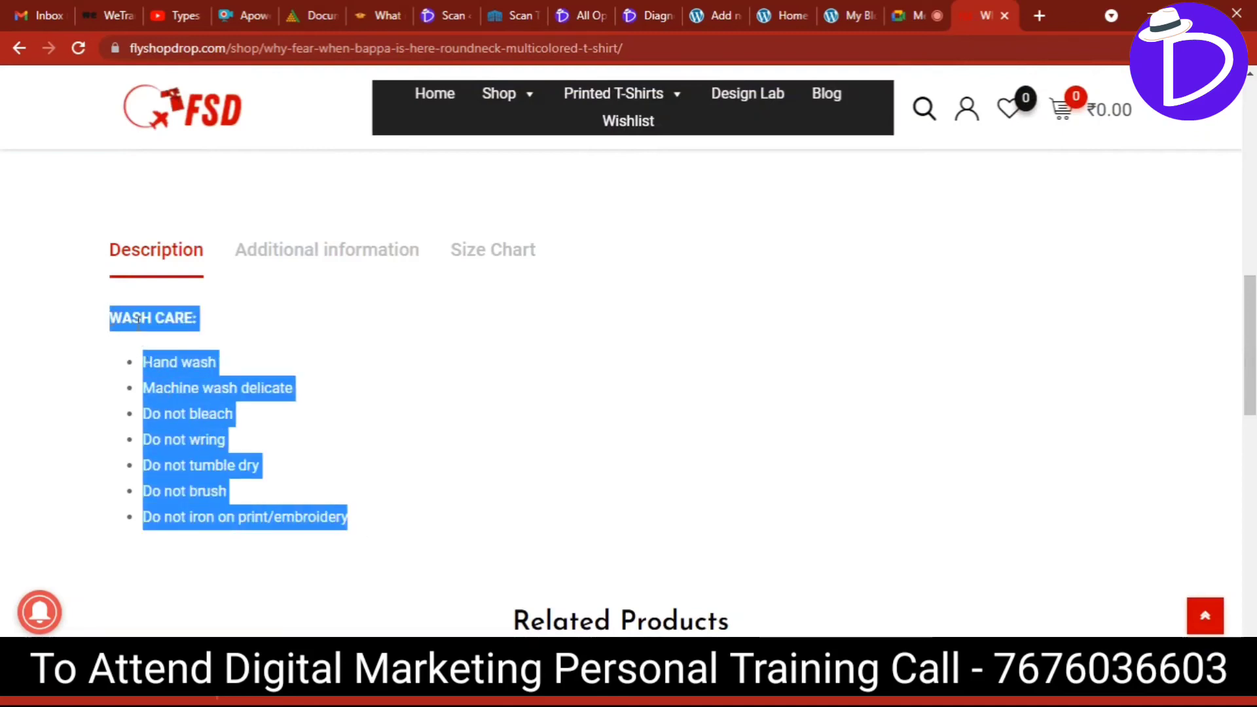
pyautogui.rightClick(139, 319)
pyautogui.click(164, 337)
pyautogui.click(719, 14)
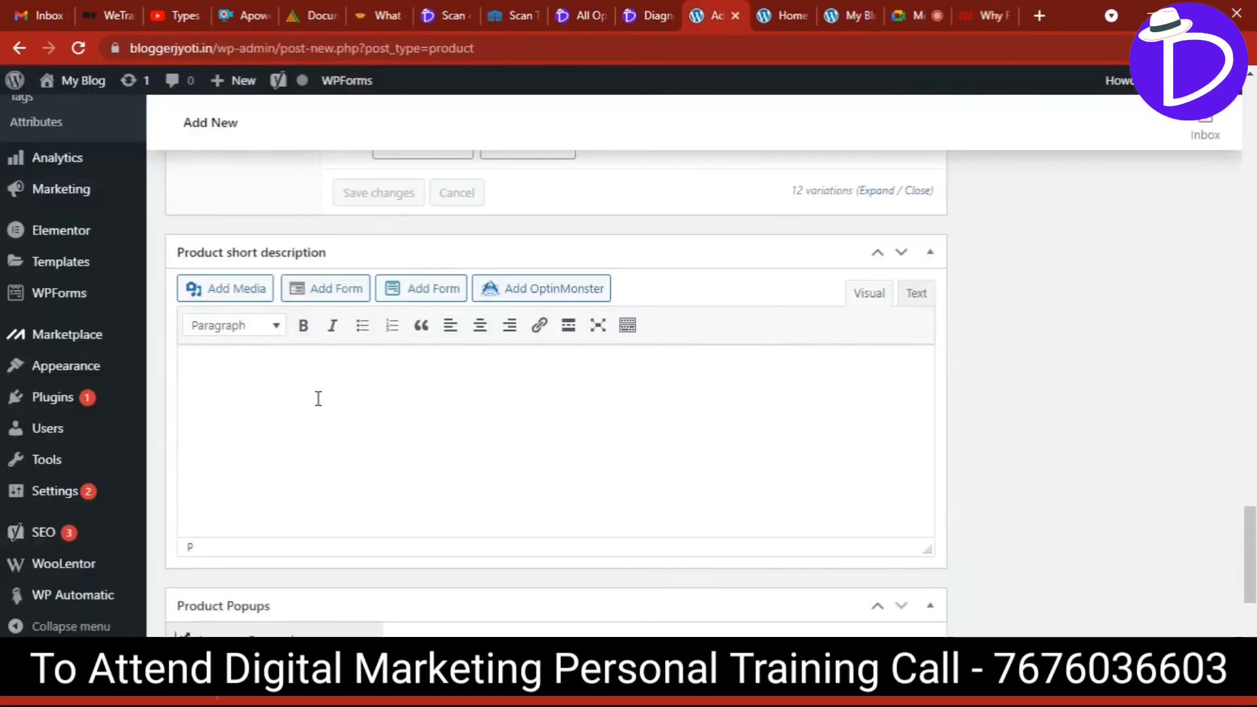
pyautogui.hotkey('ctrl', 'v')
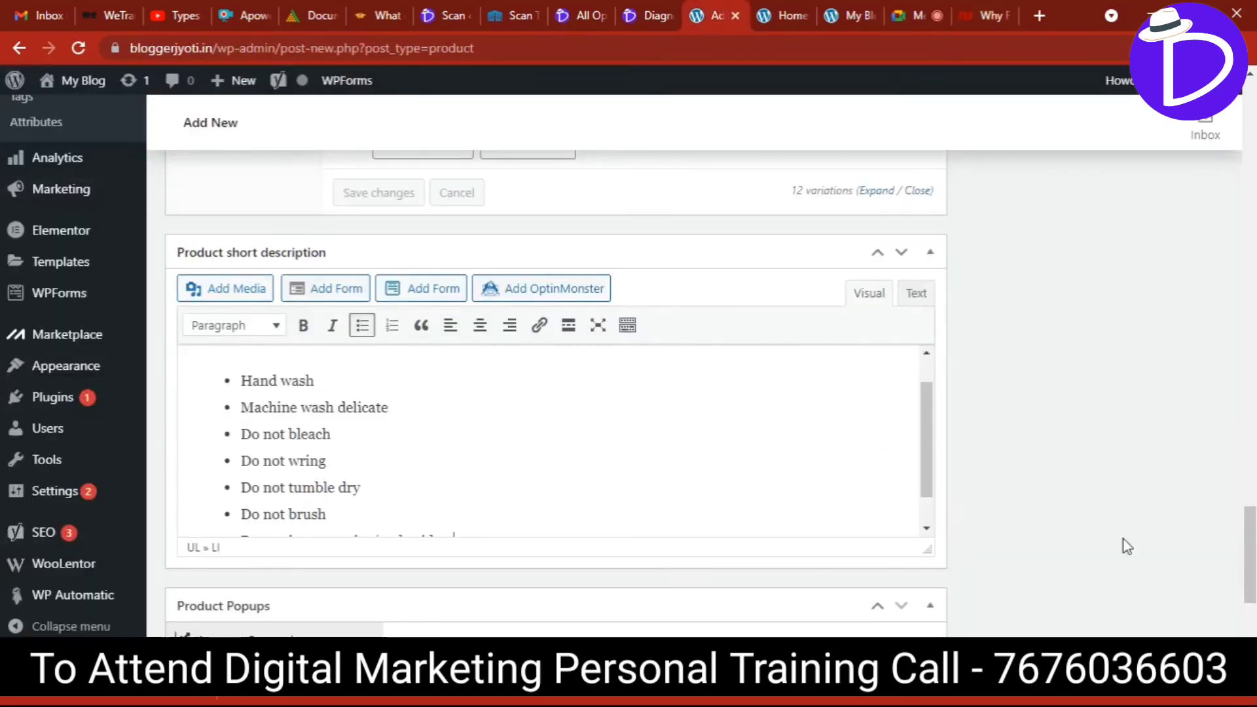
# Add the red, black and white T-shirt pictures from the media library to the product gallery.
pyautogui.scroll(5, 1222, 553)
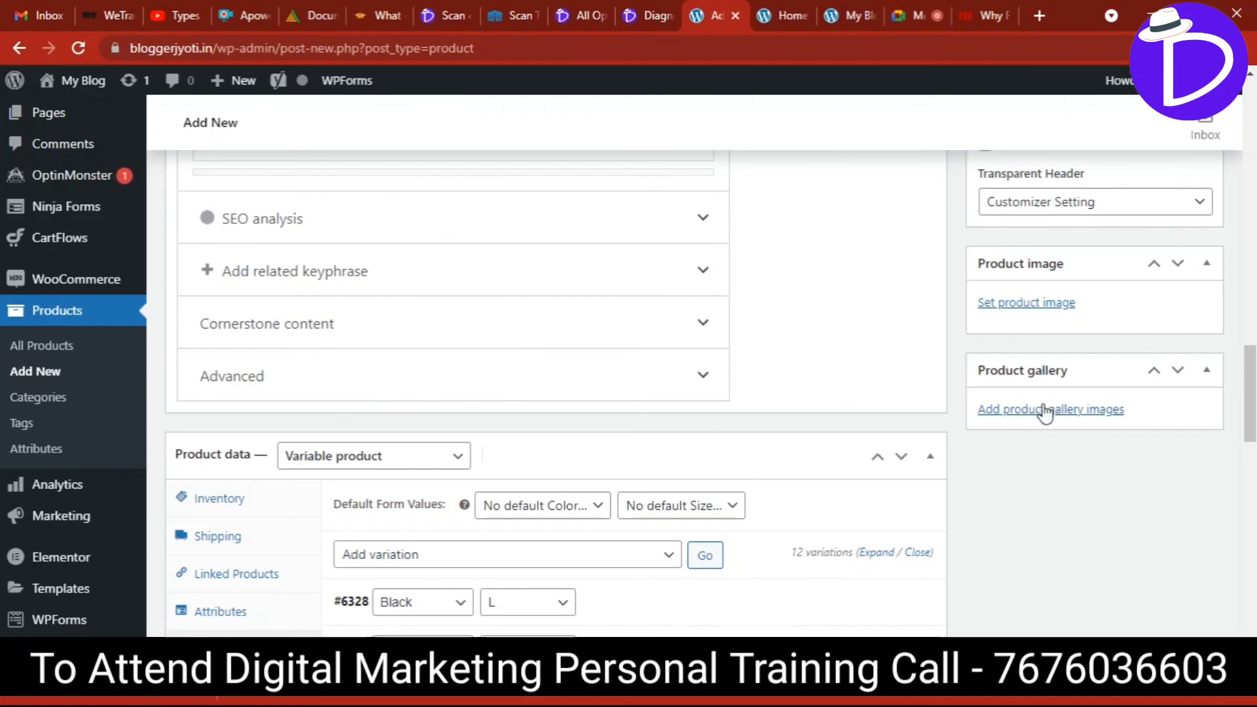
pyautogui.click(1040, 410)
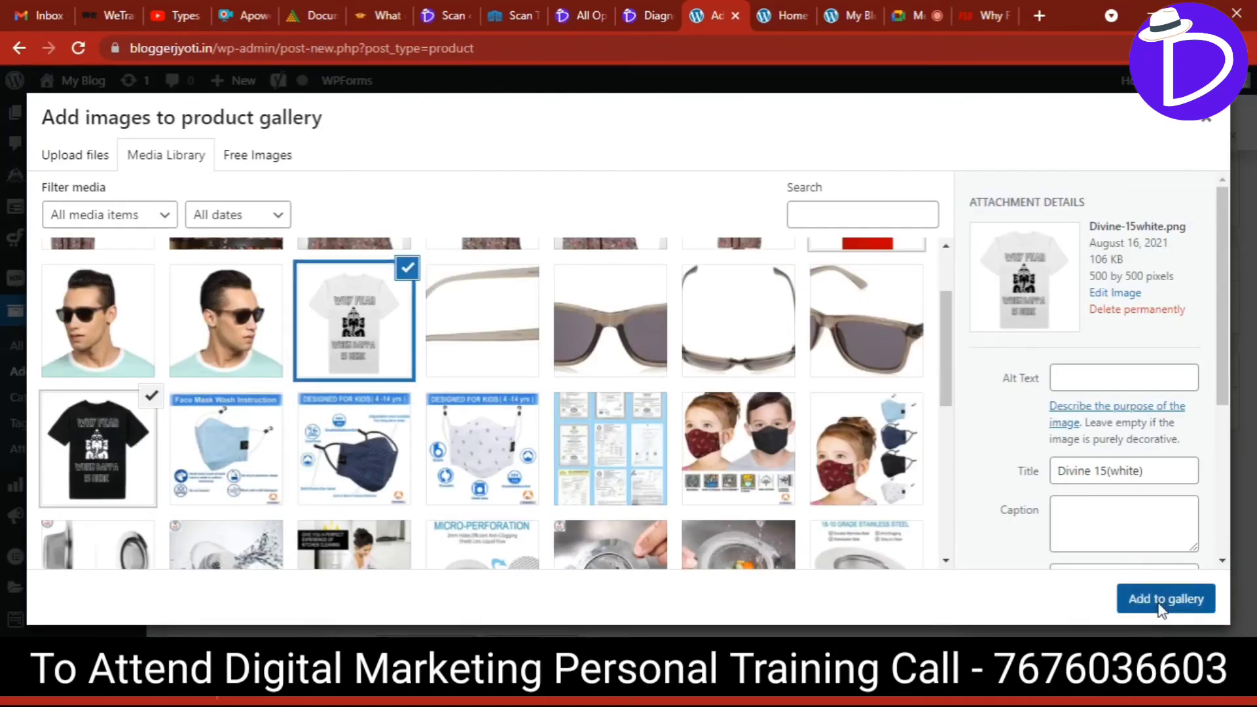
pyautogui.click(1166, 598)
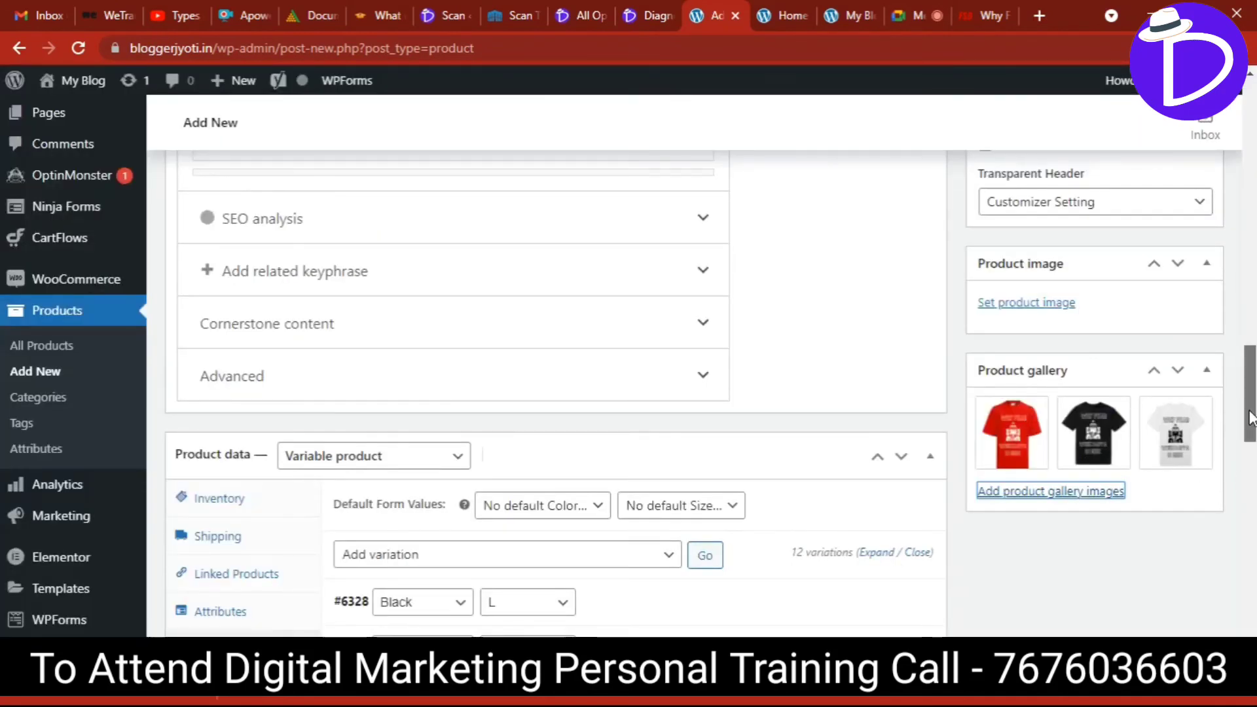
# Set the red T-shirt picture from the media library as the main product image.
pyautogui.scroll(1, 1250, 412)
pyautogui.click(1031, 392)
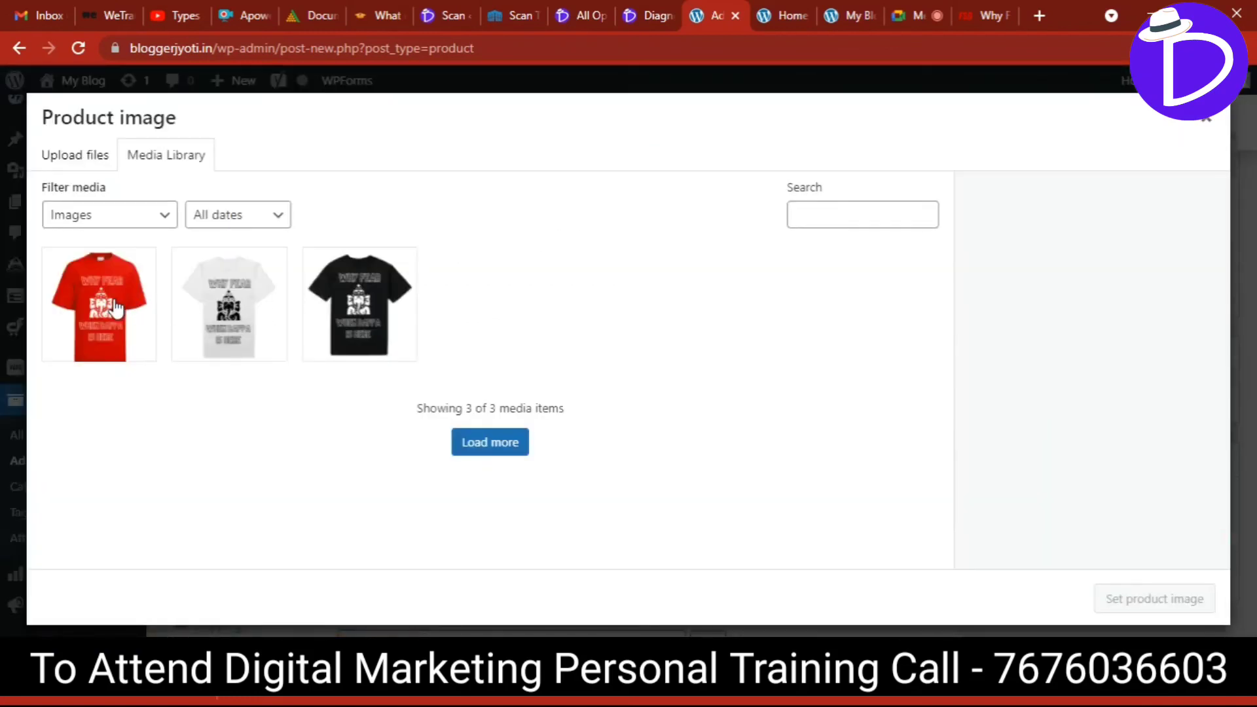
pyautogui.click(117, 308)
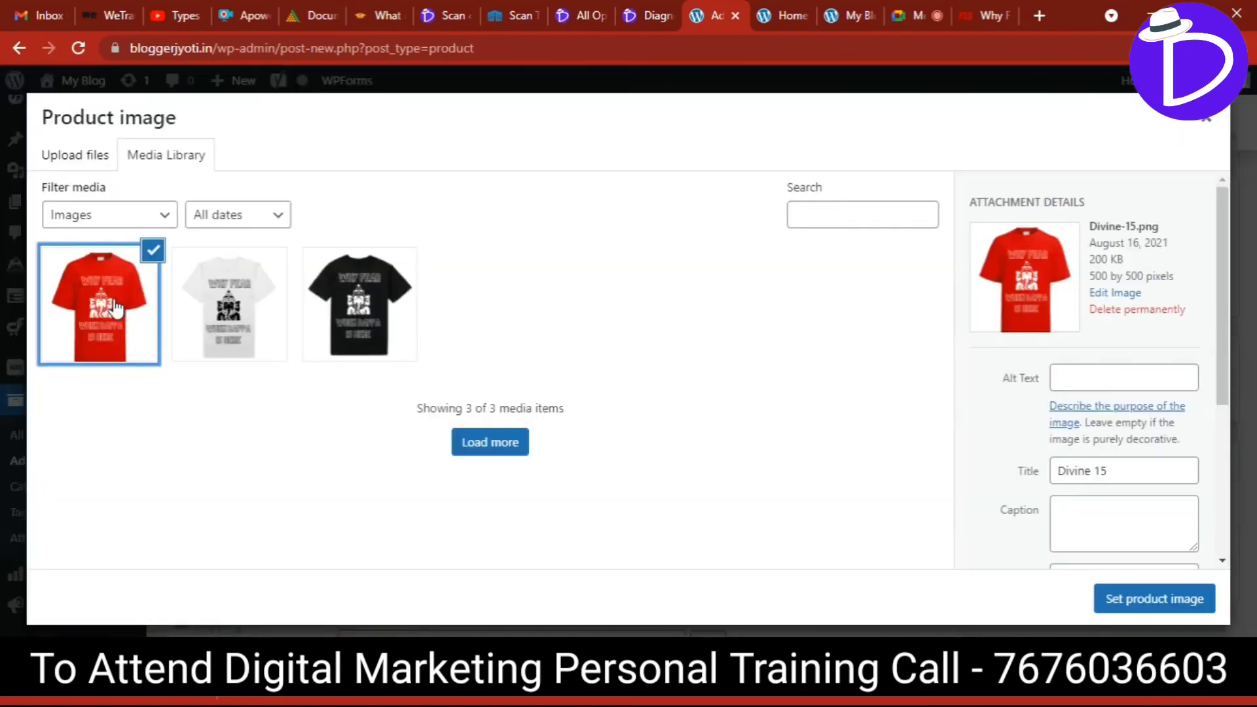
pyautogui.click(1134, 597)
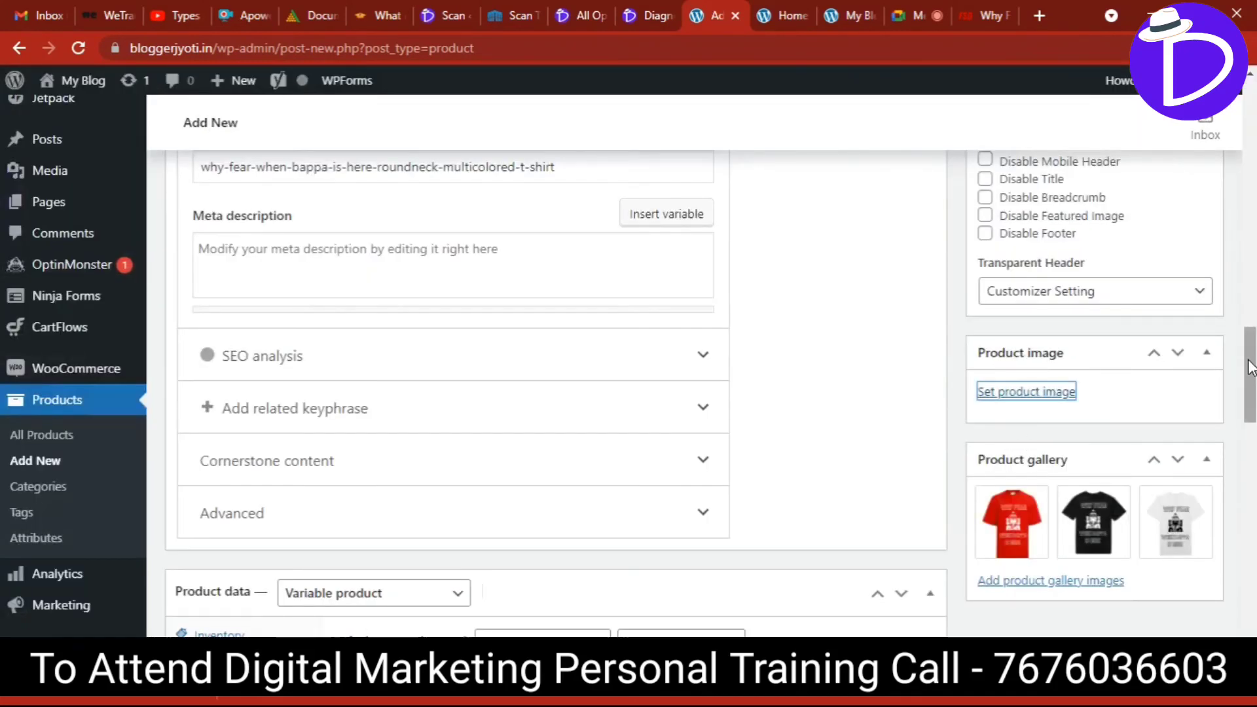
# Assign the product to the Men,s Fashion category.
pyautogui.moveTo(1250, 367); pyautogui.dragTo(1251, 240)
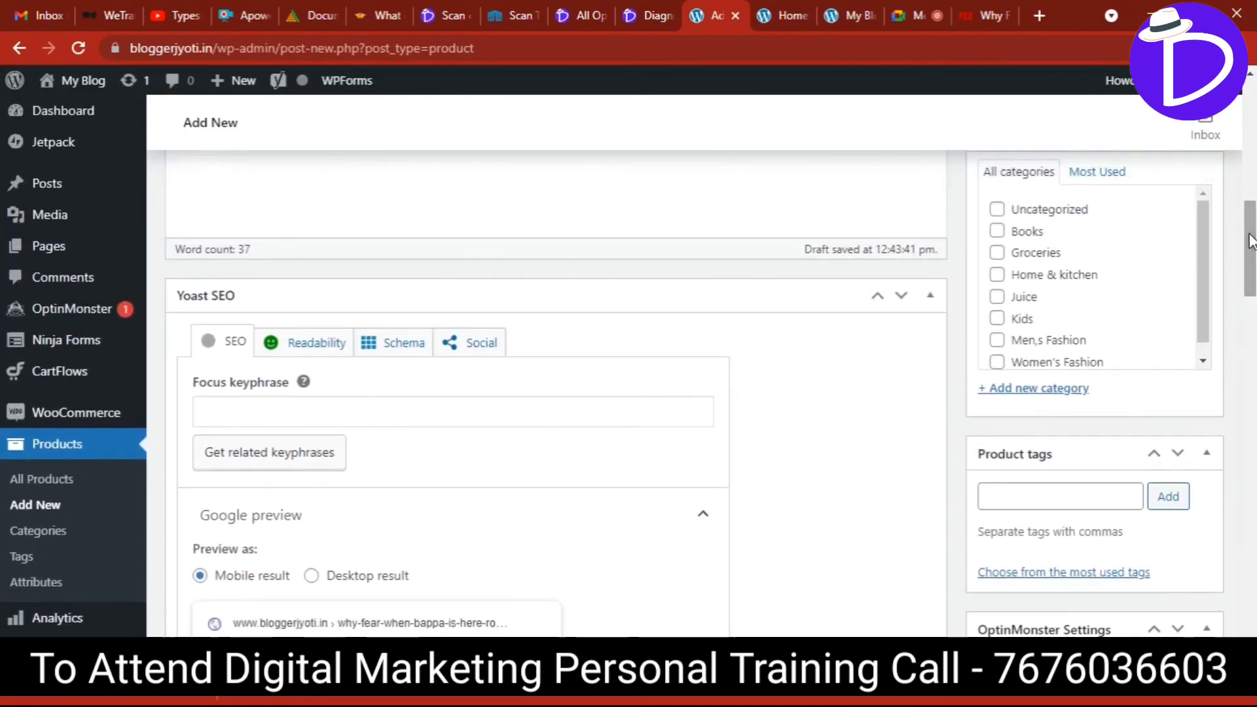
pyautogui.scroll(1, 1080, 261)
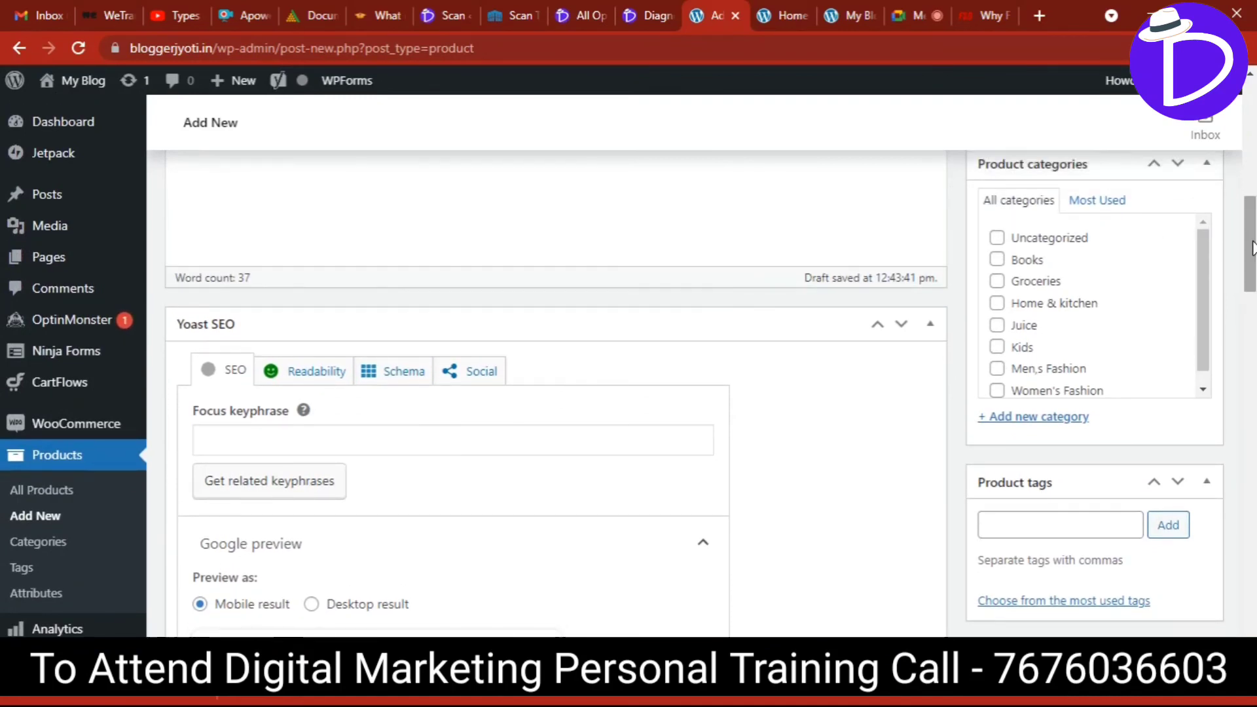
pyautogui.click(997, 370)
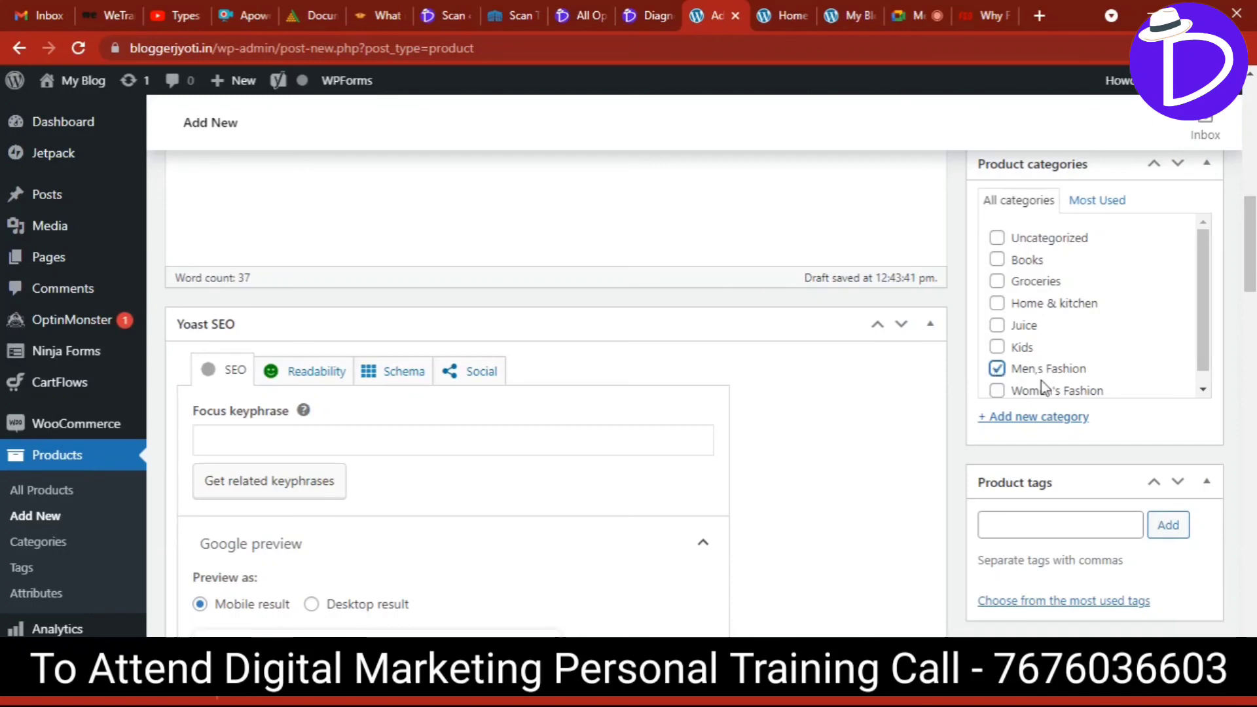
# Add the product tags "printed t shirts", "divine t shirts" and "ganapati t shirts".
pyautogui.click(1014, 524)
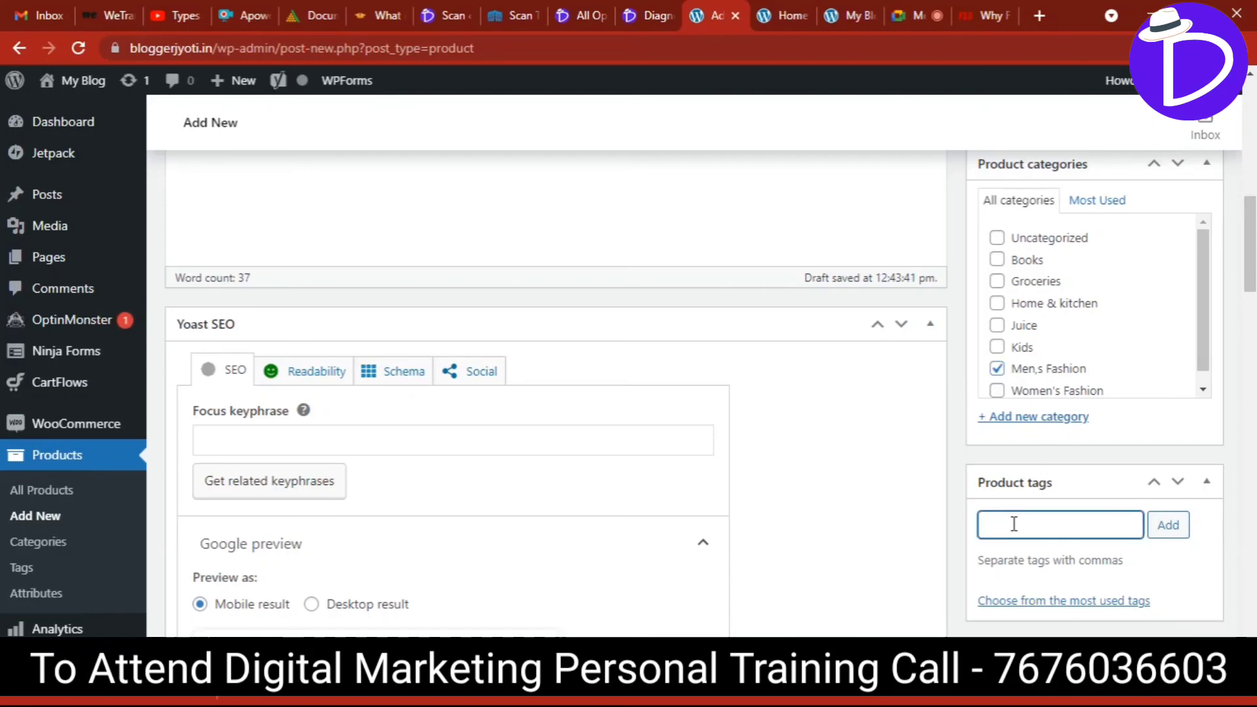
pyautogui.write('printed t shirts')
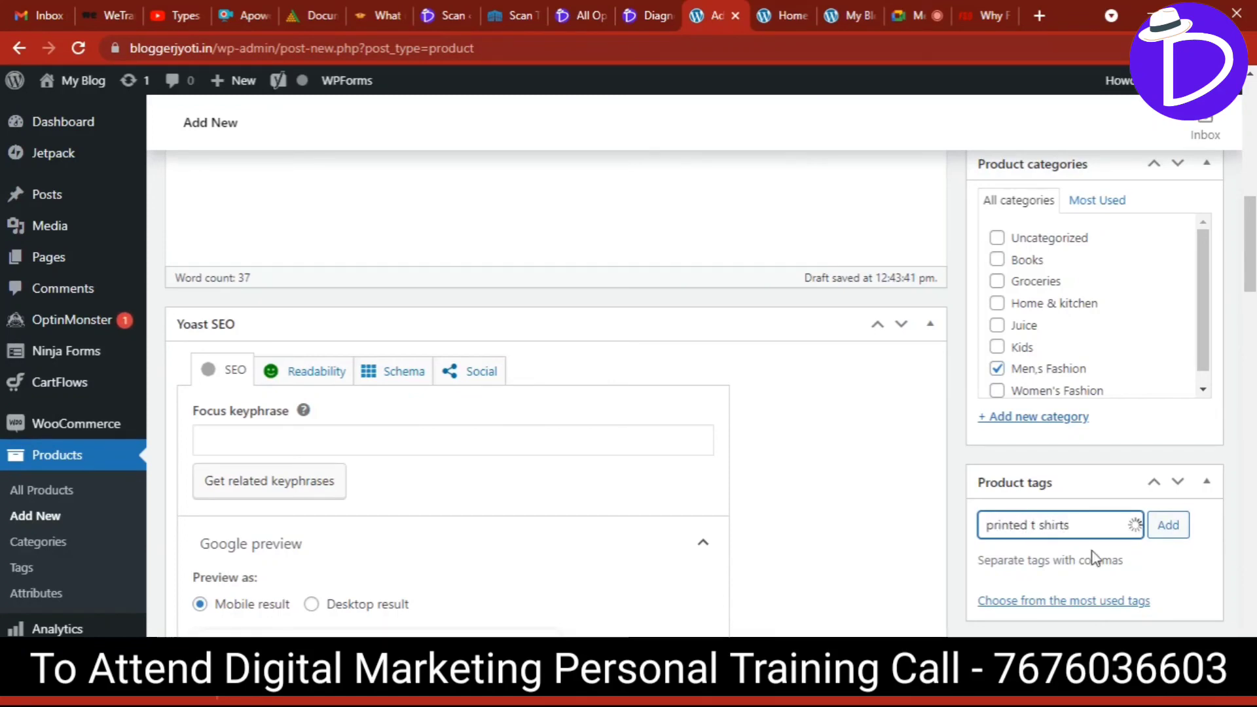
pyautogui.press('Return')
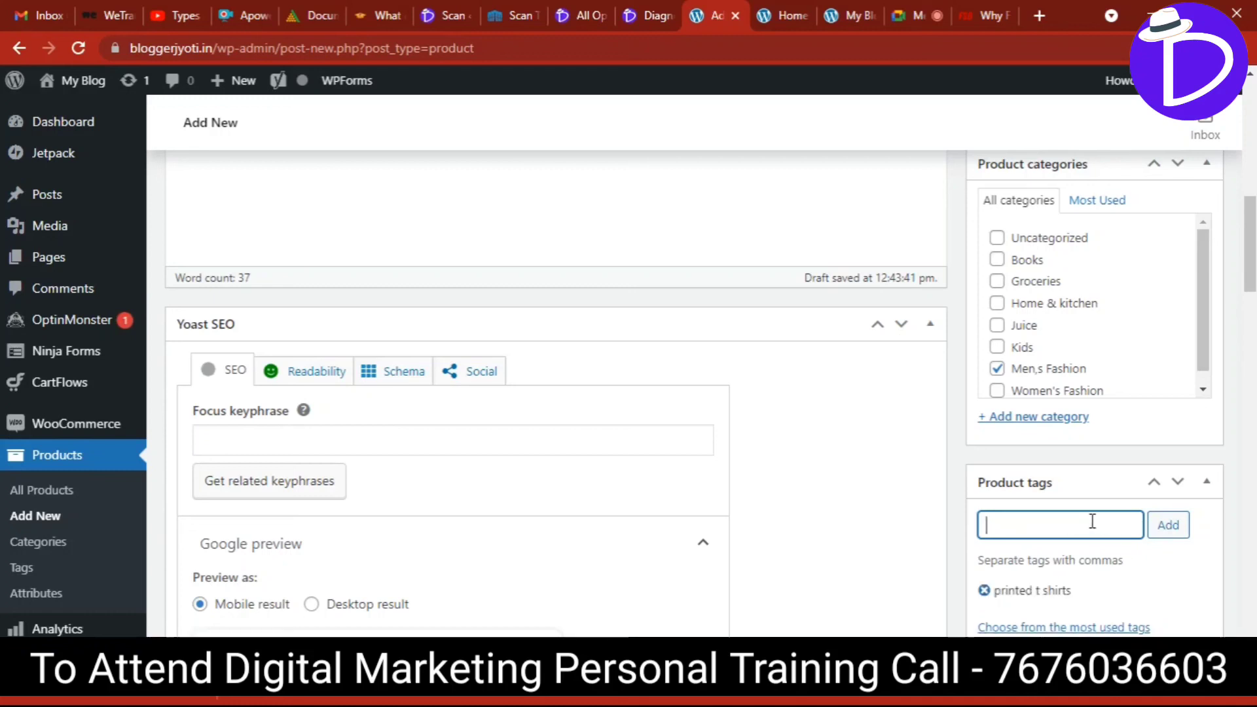
pyautogui.write('divine t shirts')
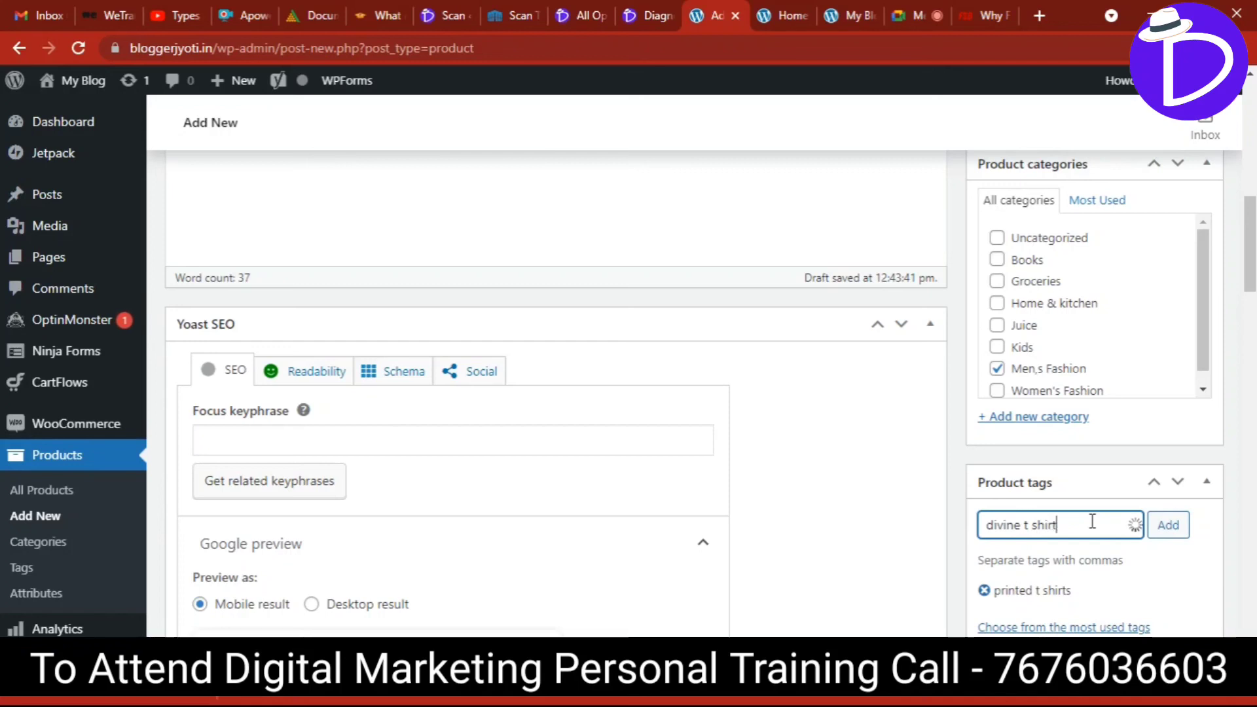
pyautogui.press('Return')
pyautogui.write('ganapati')
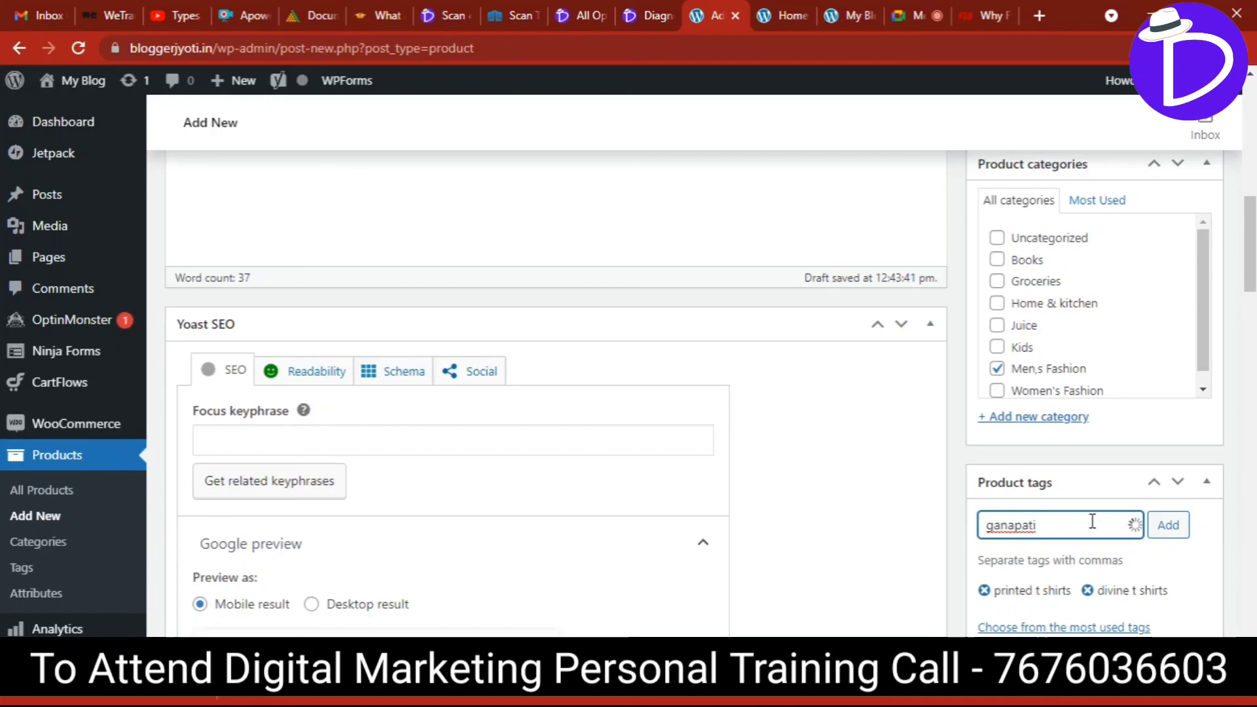
pyautogui.write(' t shirts')
pyautogui.press('Return')
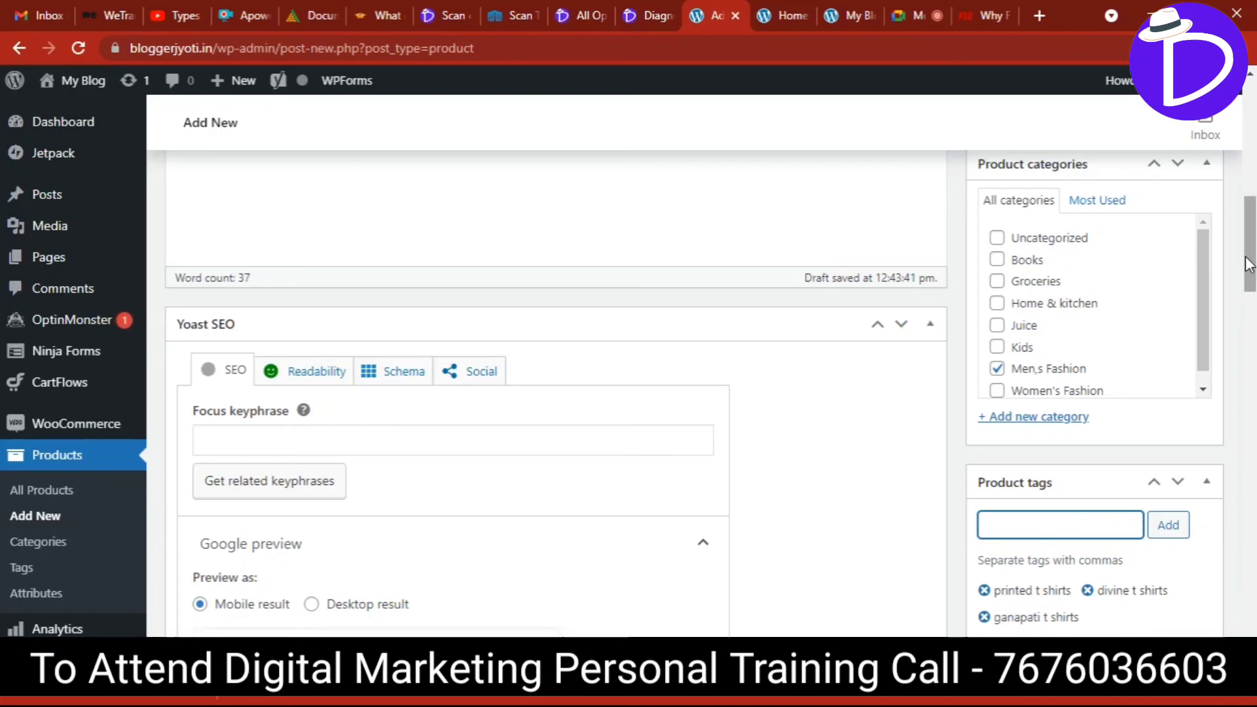
# Open a preview of the T-shirt product page to examine its image, prices and description.
pyautogui.moveTo(1250, 263); pyautogui.dragTo(1251, 261)
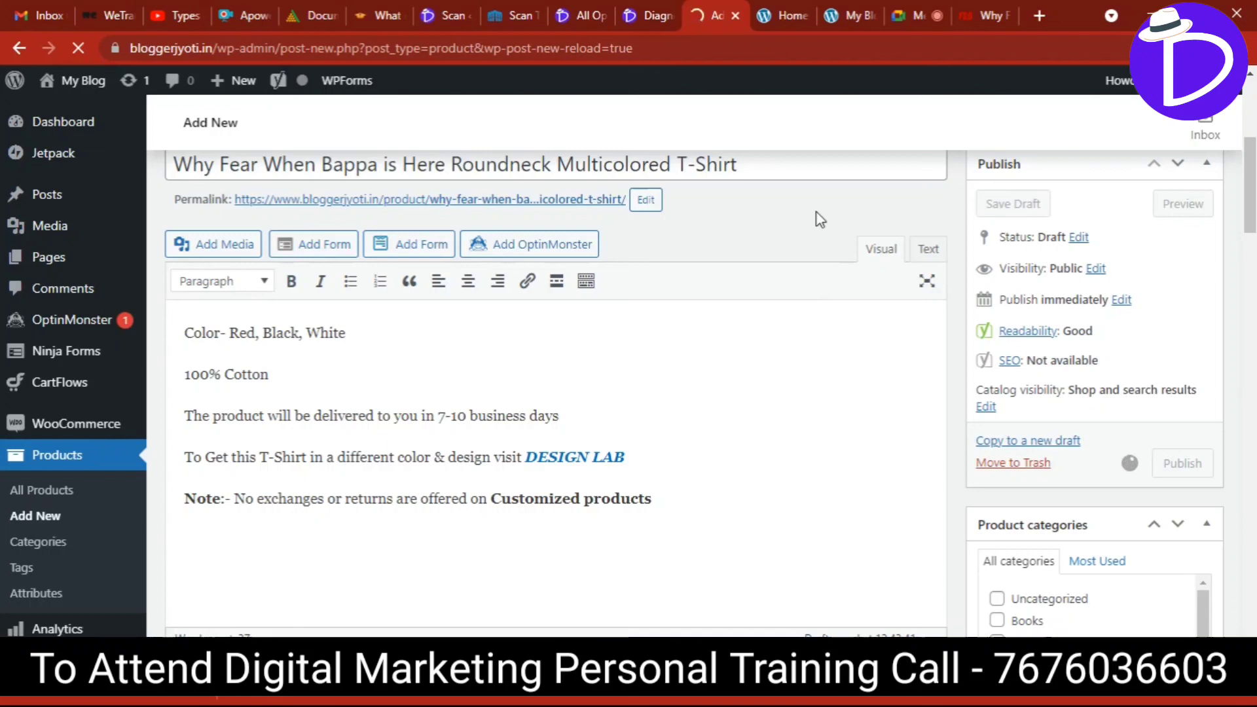
pyautogui.click(793, 9)
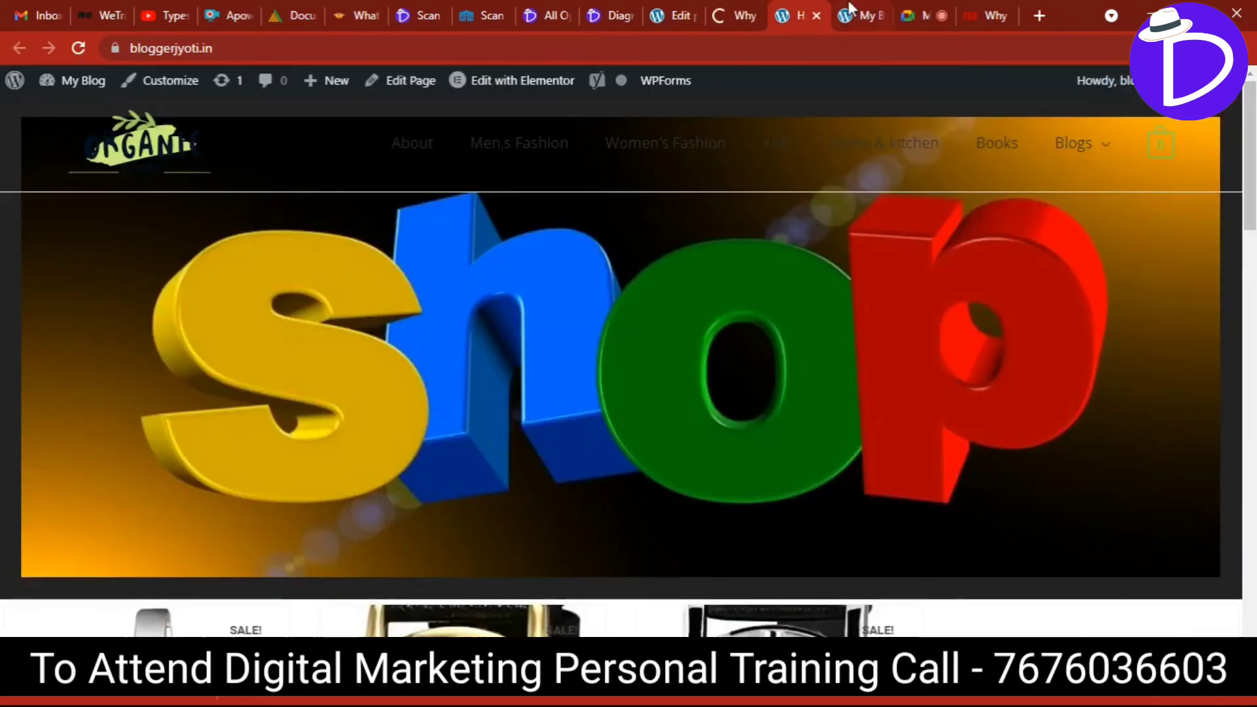
pyautogui.click(743, 13)
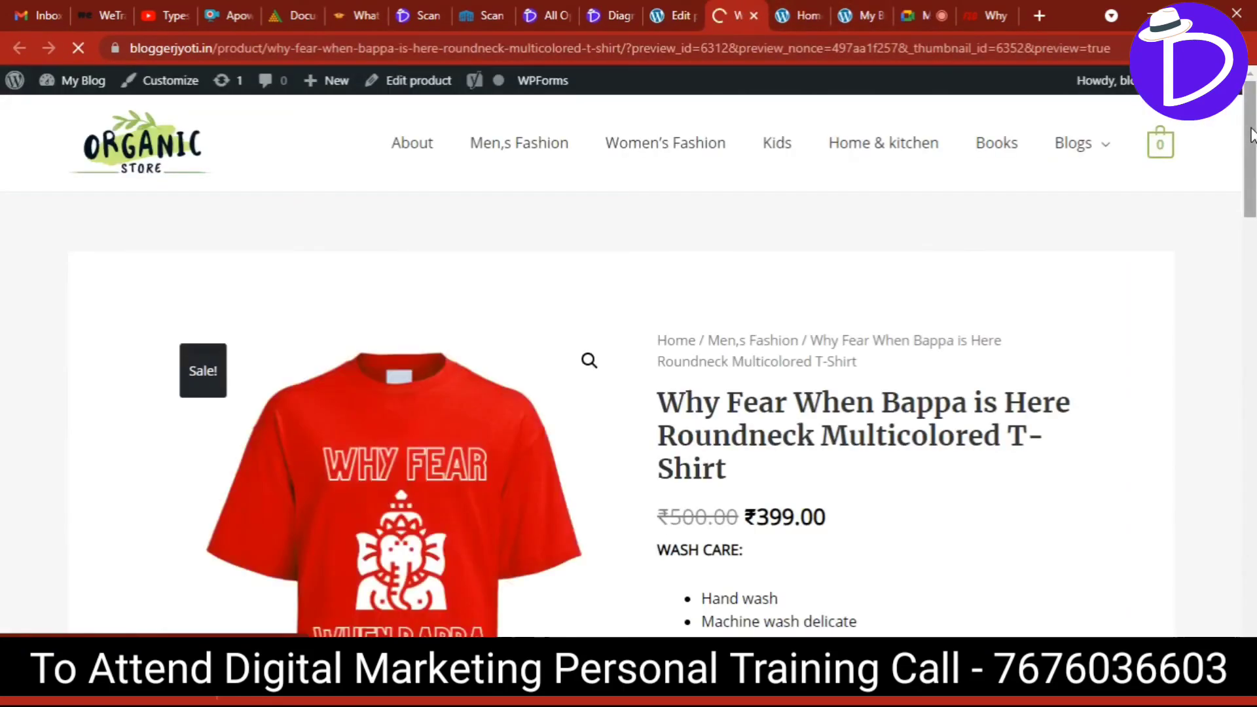
# Choose color Black and size L on the previewed T-shirt page to check the variation's image and price.
pyautogui.moveTo(1246, 136); pyautogui.dragTo(1253, 266)
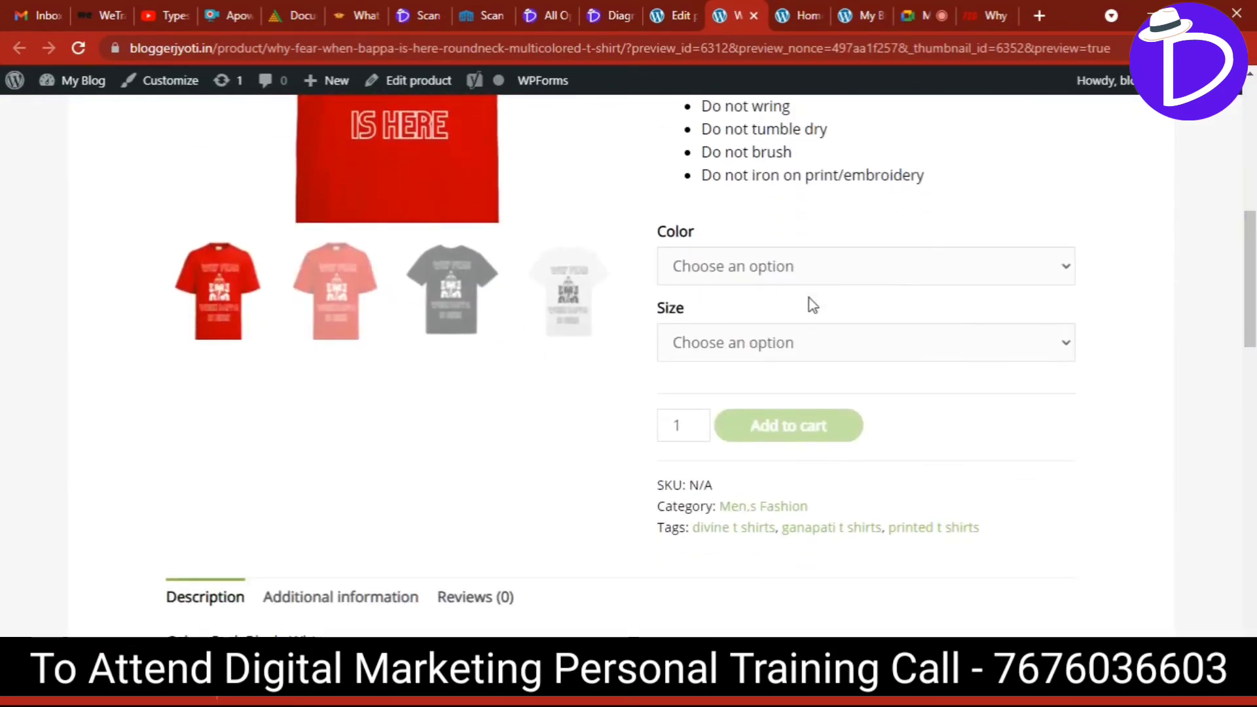
pyautogui.click(780, 264)
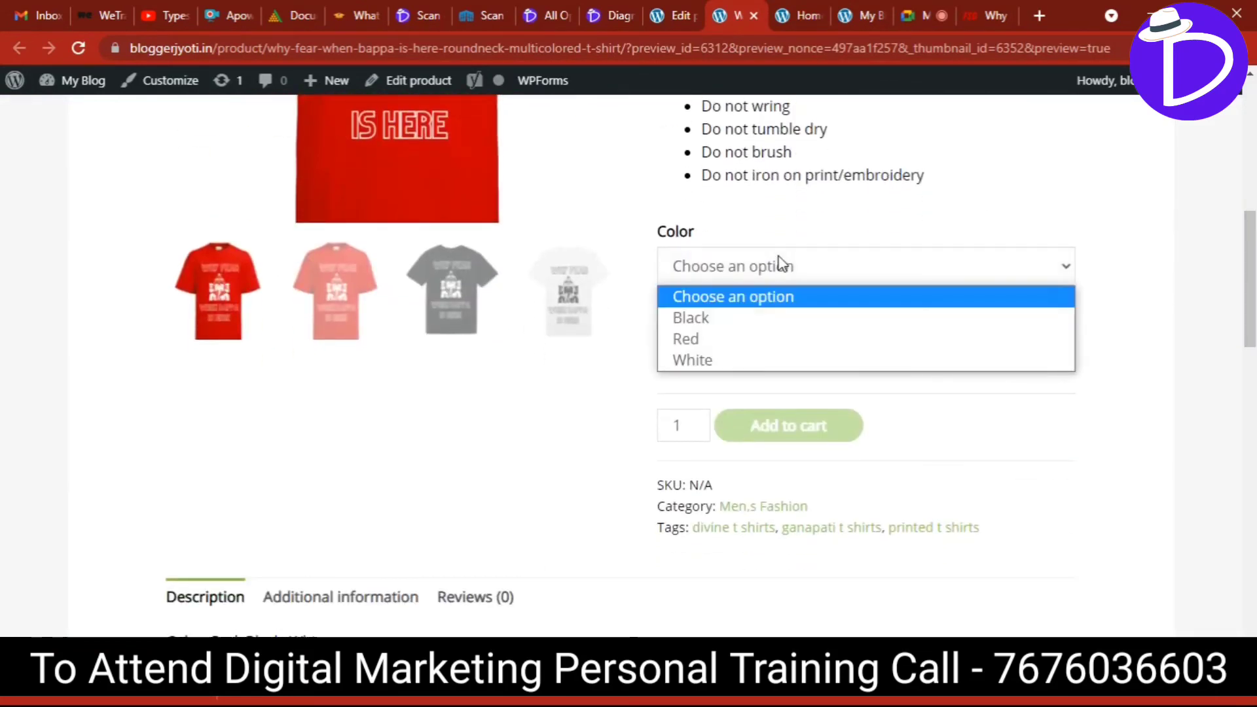
pyautogui.click(704, 319)
pyautogui.click(719, 347)
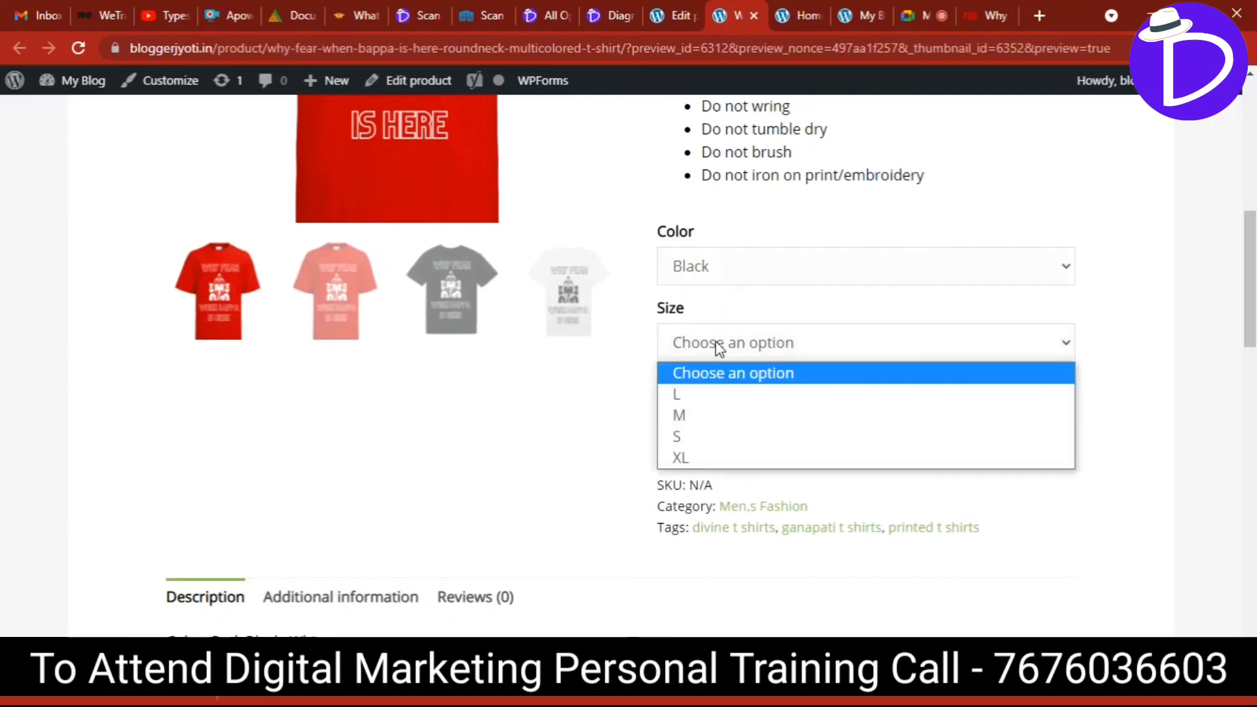
pyautogui.click(714, 391)
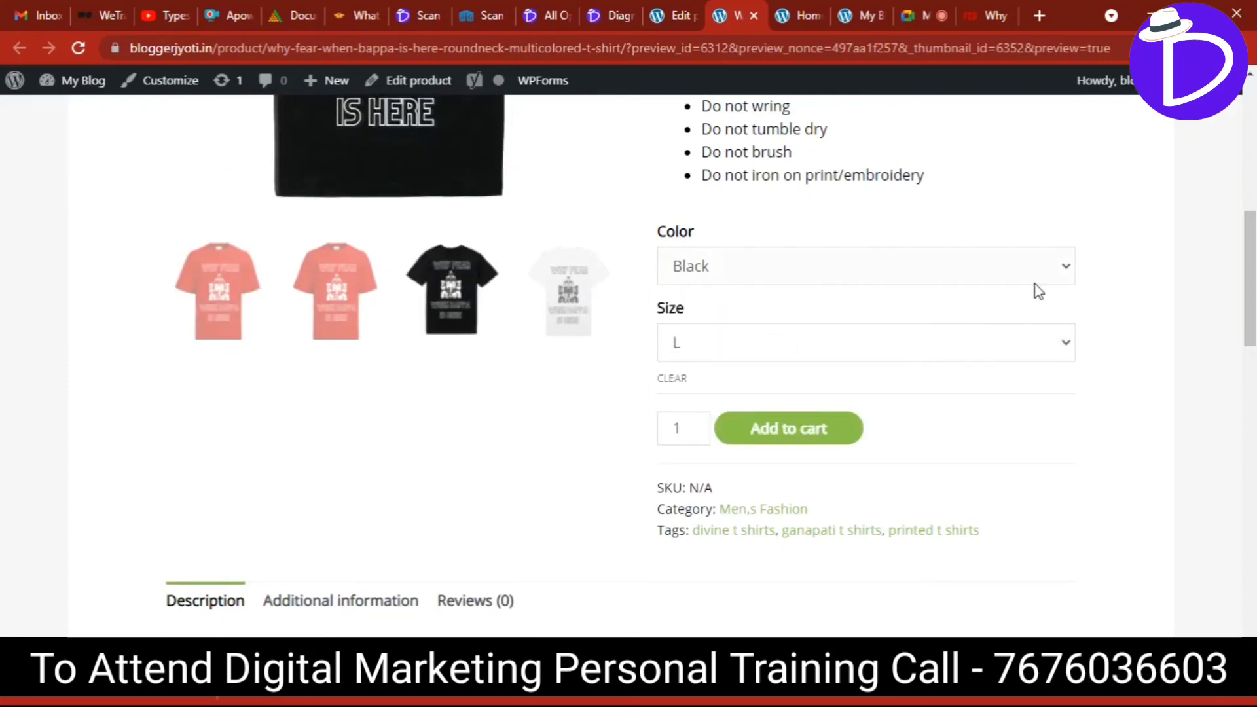
pyautogui.moveTo(1250, 316); pyautogui.dragTo(1250, 274)
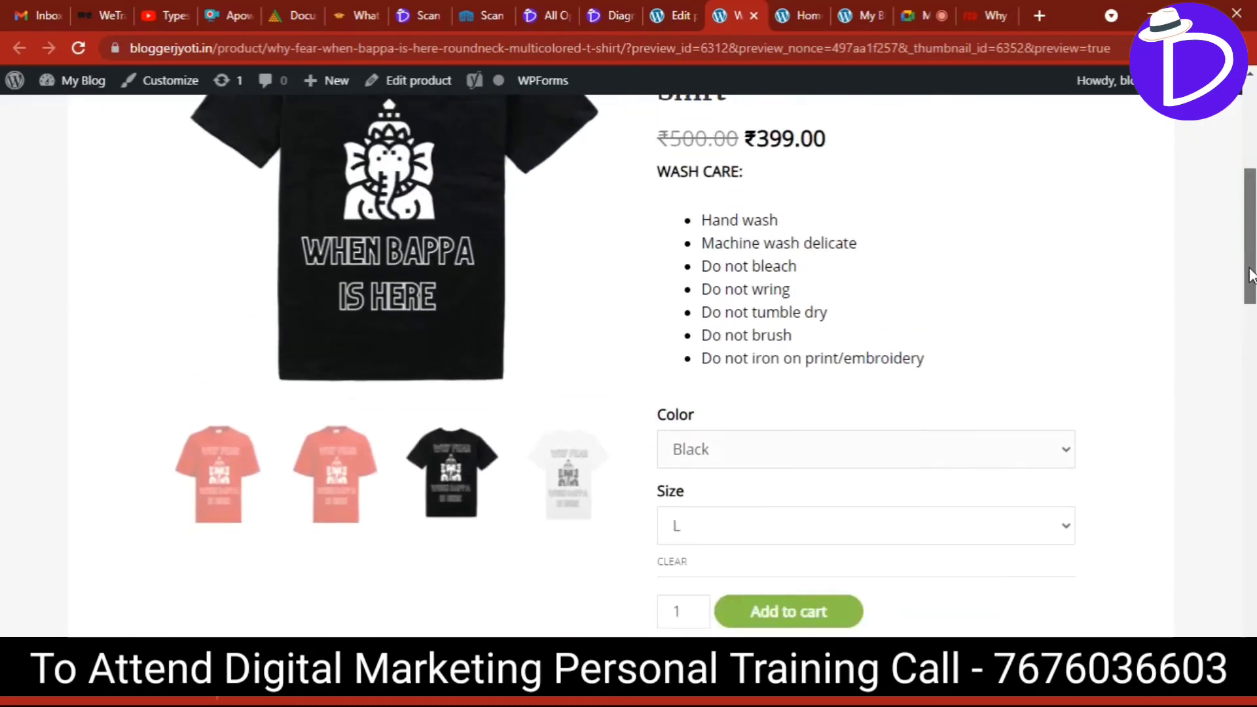
# Choose color White and size M on the preview to check that variation, and examine the description section.
pyautogui.click(766, 456)
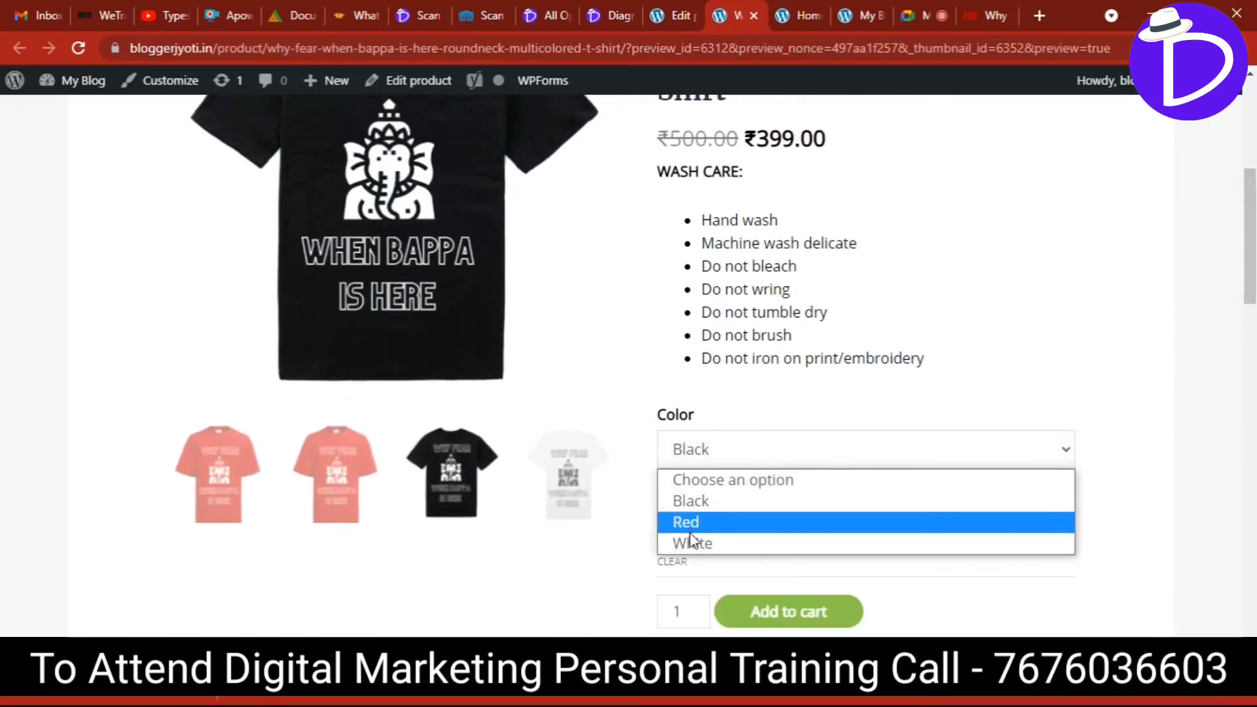
pyautogui.click(694, 542)
pyautogui.click(724, 538)
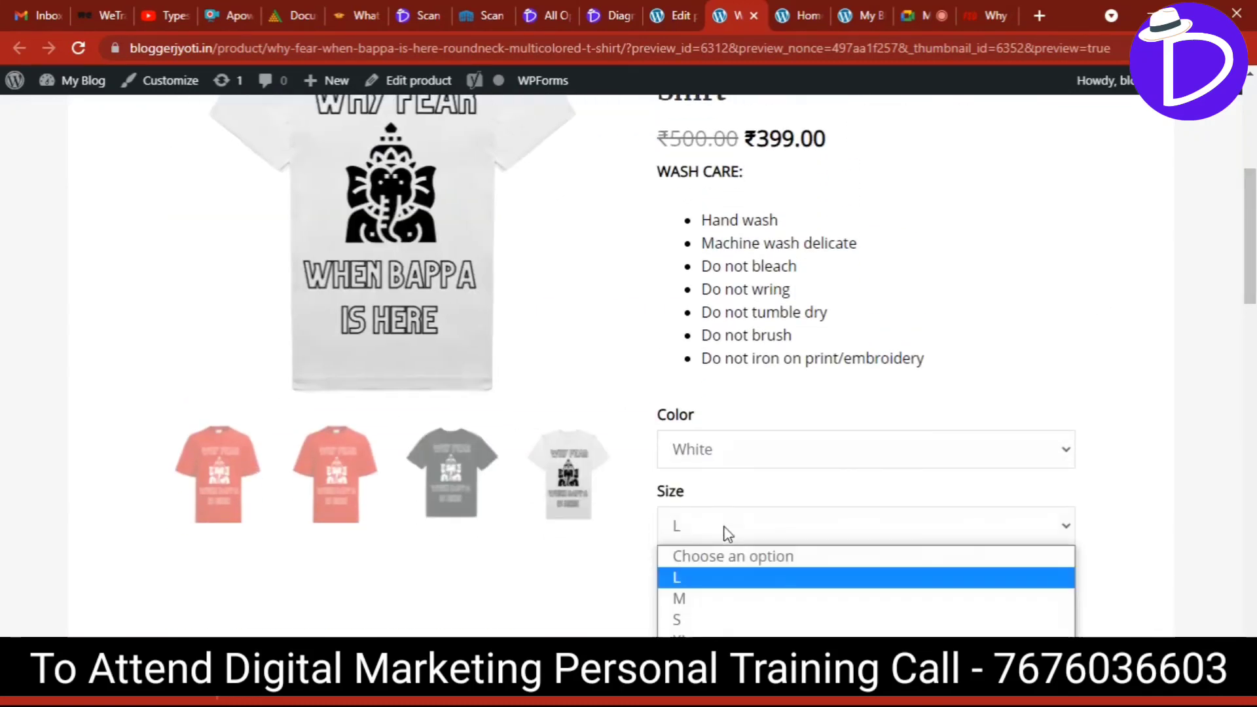
pyautogui.click(703, 599)
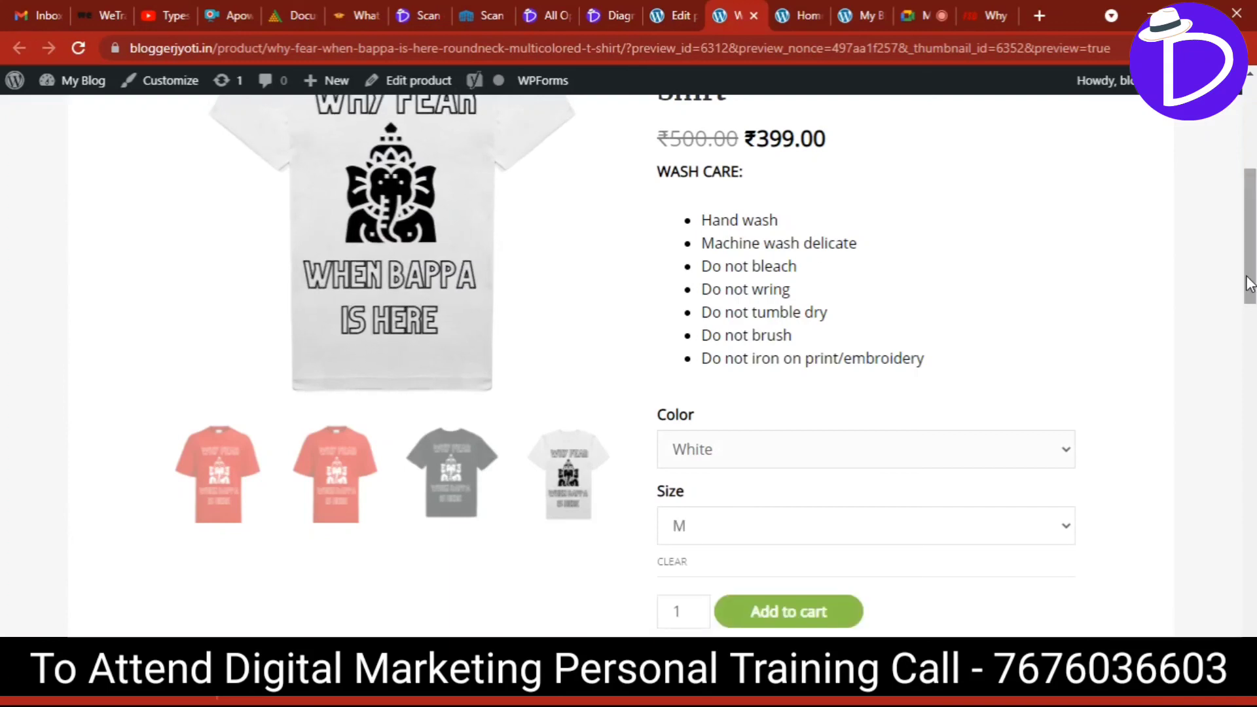
pyautogui.moveTo(1250, 281); pyautogui.dragTo(1250, 426)
pyautogui.scroll(7, 628, 373)
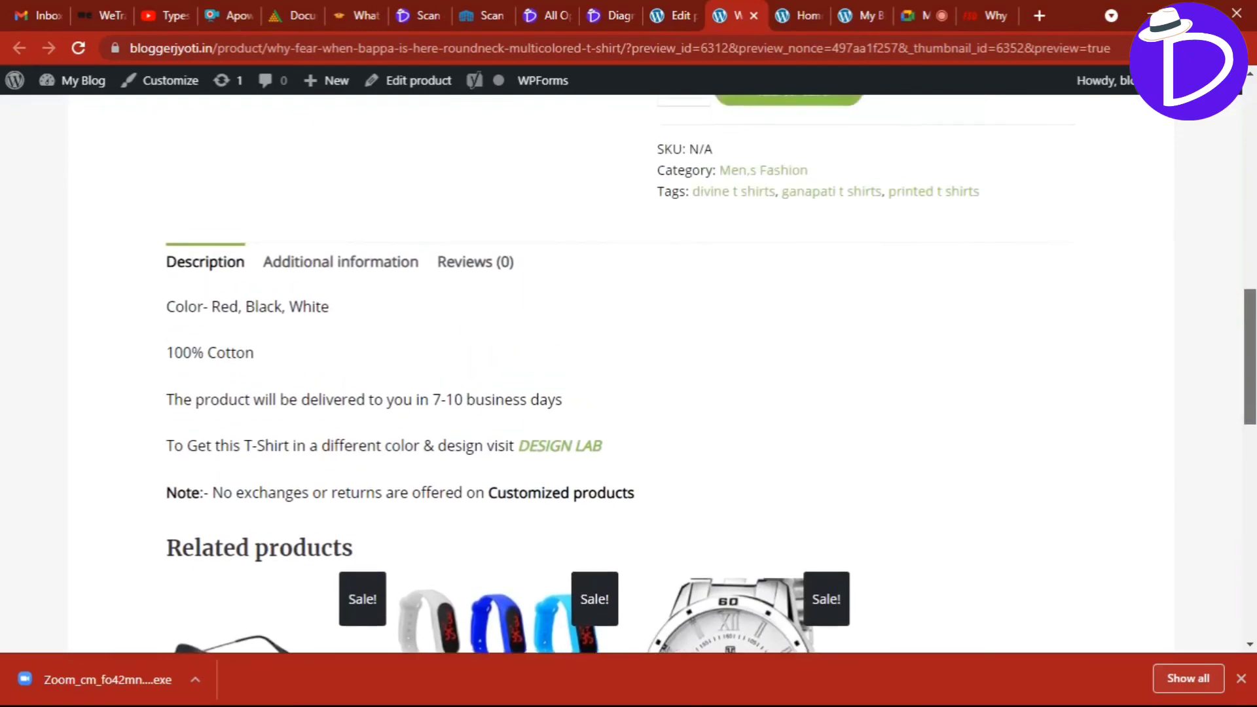